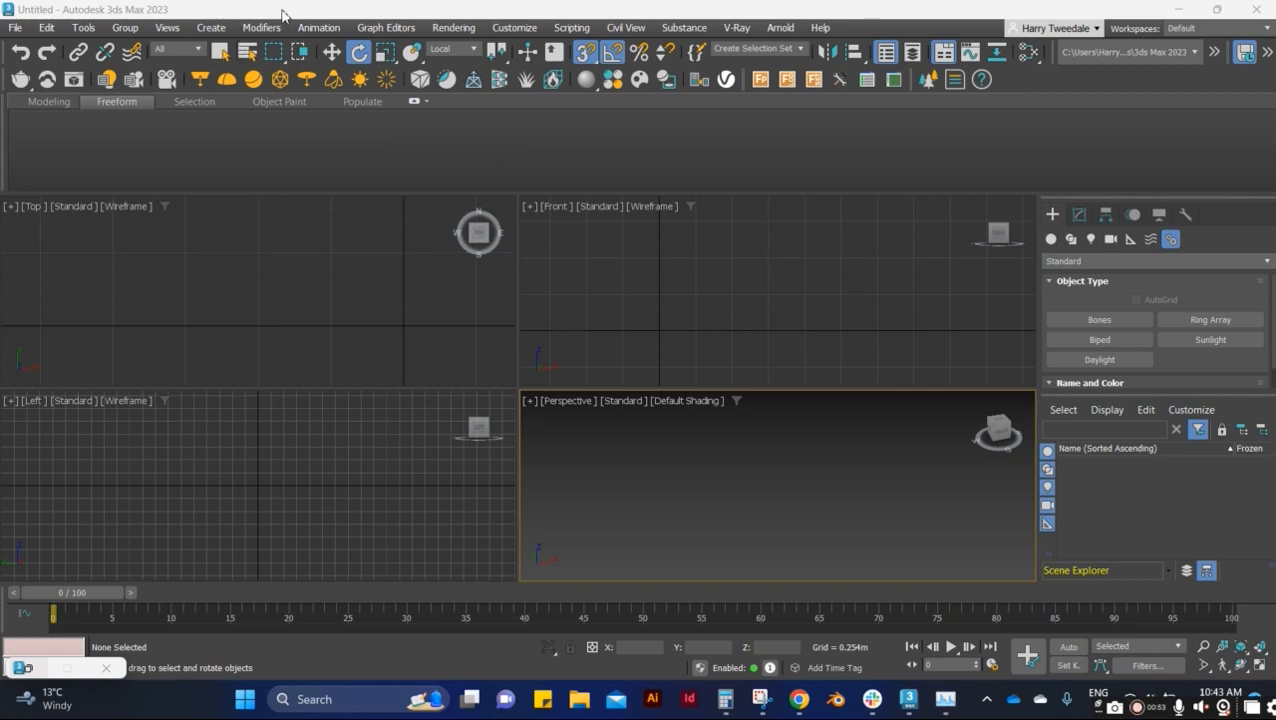
# - Open the Bone Tools dialog and place it clear of the top view
pyautogui.click(326, 35)
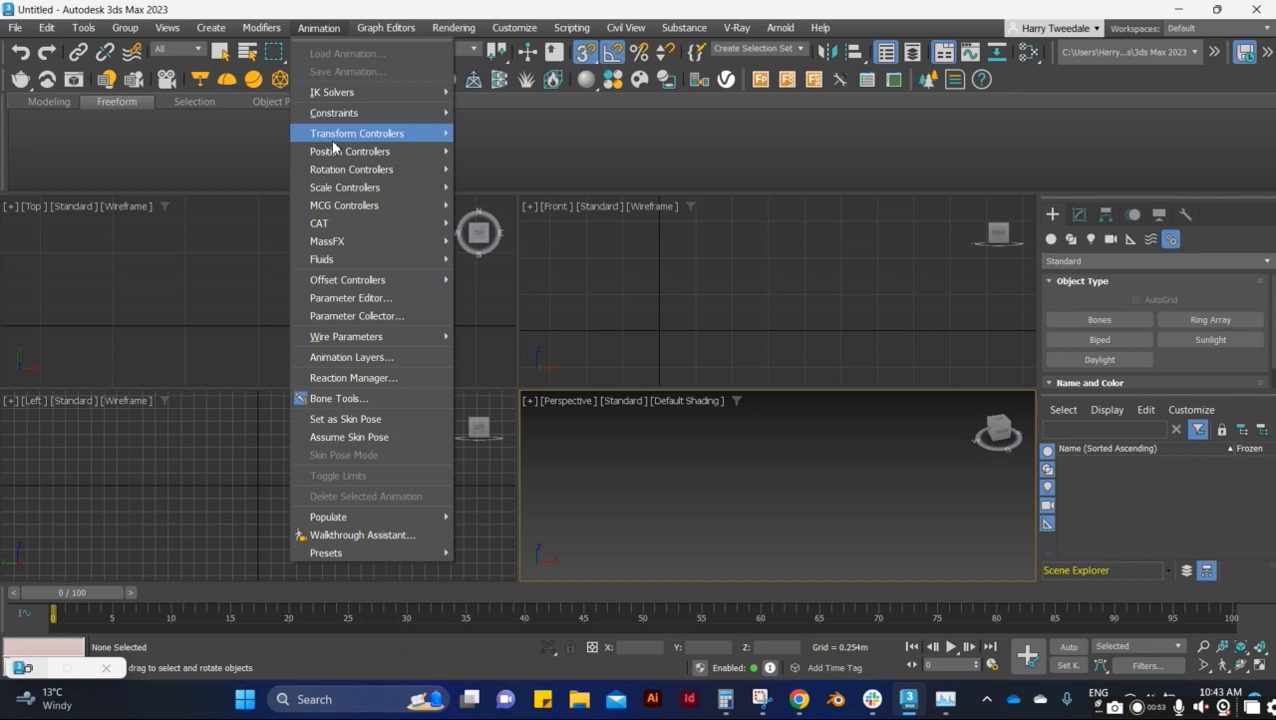
pyautogui.click(349, 396)
pyautogui.click(335, 31)
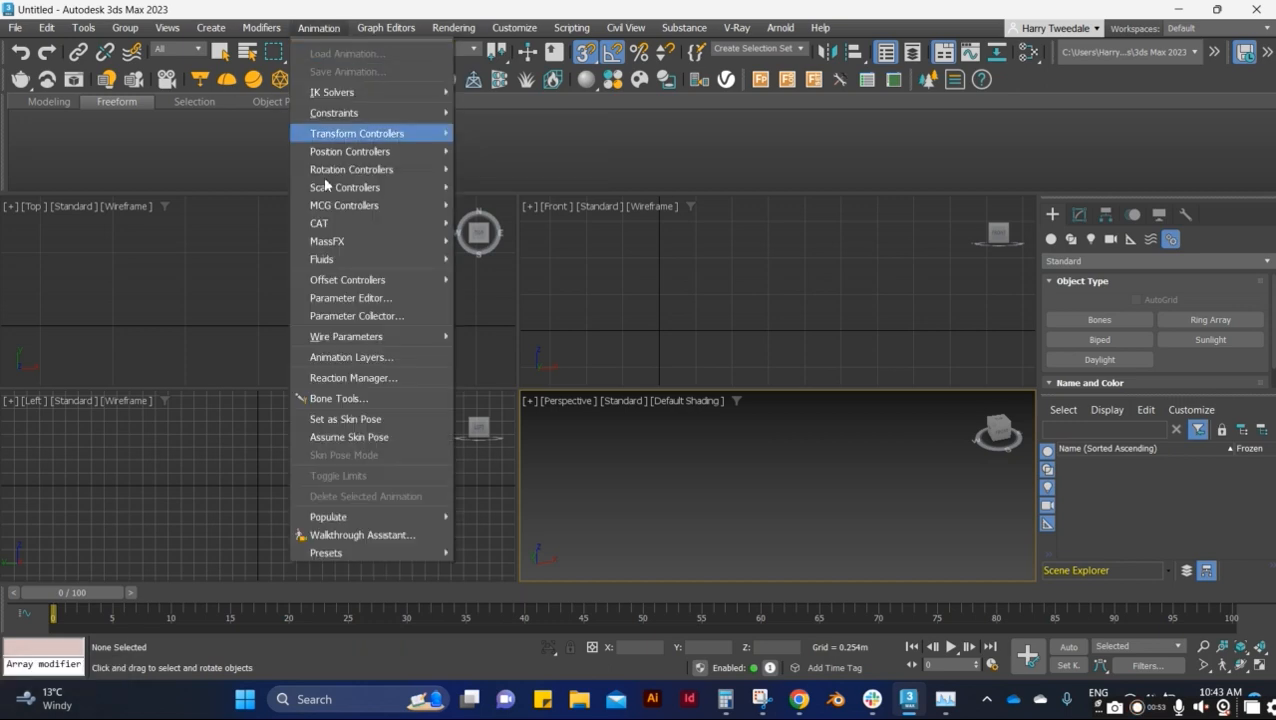
pyautogui.click(388, 401)
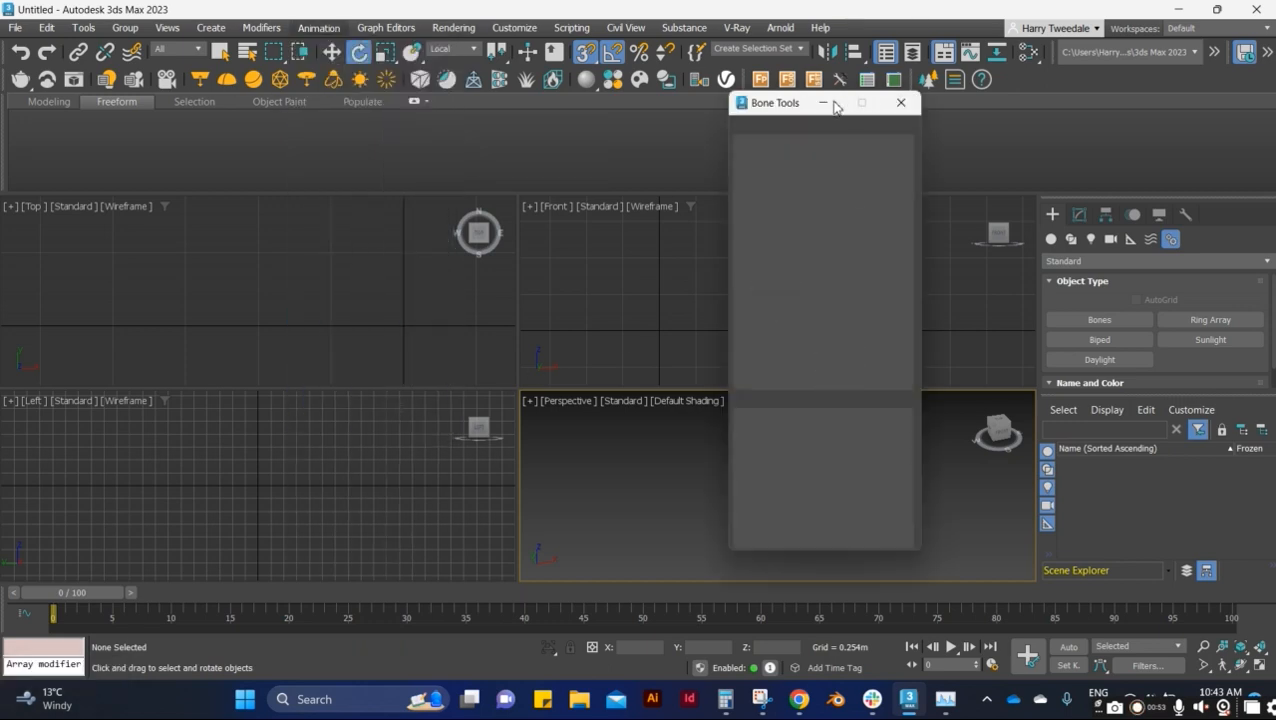
pyautogui.moveTo(834, 104)
pyautogui.mouseDown()
pyautogui.moveTo(214, 228)
pyautogui.moveTo(30, 228)
pyautogui.moveTo(483, 200)
pyautogui.moveTo(690, 132)
pyautogui.mouseUp()
pyautogui.scroll(3, 303, 318)
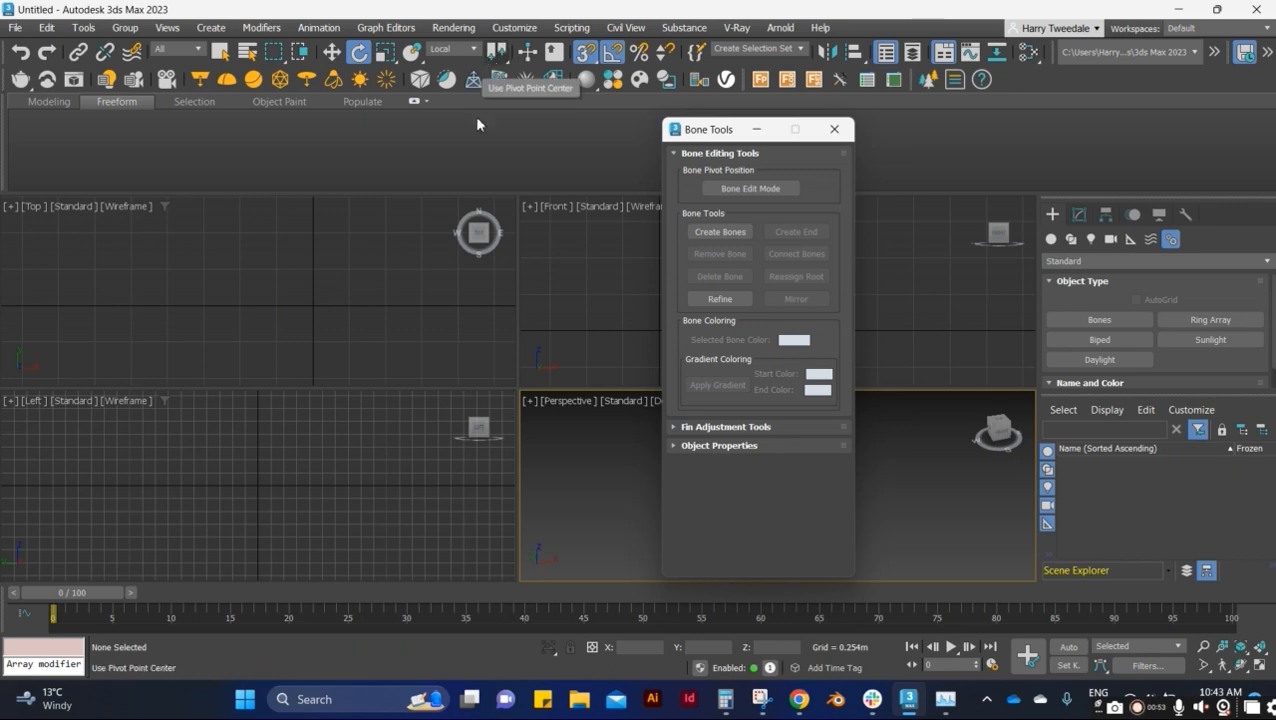
# - Create a straight chain of three bones, each about 0.76 m long, plus an end bone, from the origin along the Y axis in the top view
pyautogui.click(729, 233)
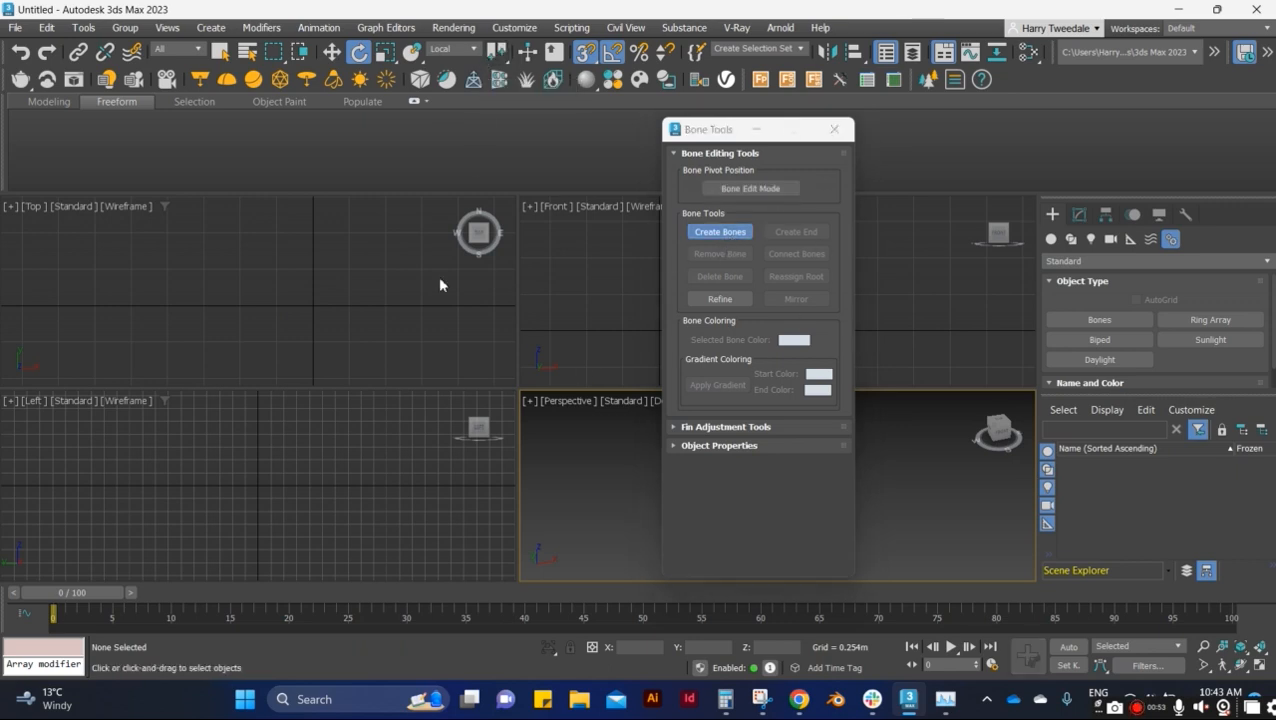
pyautogui.click(314, 306)
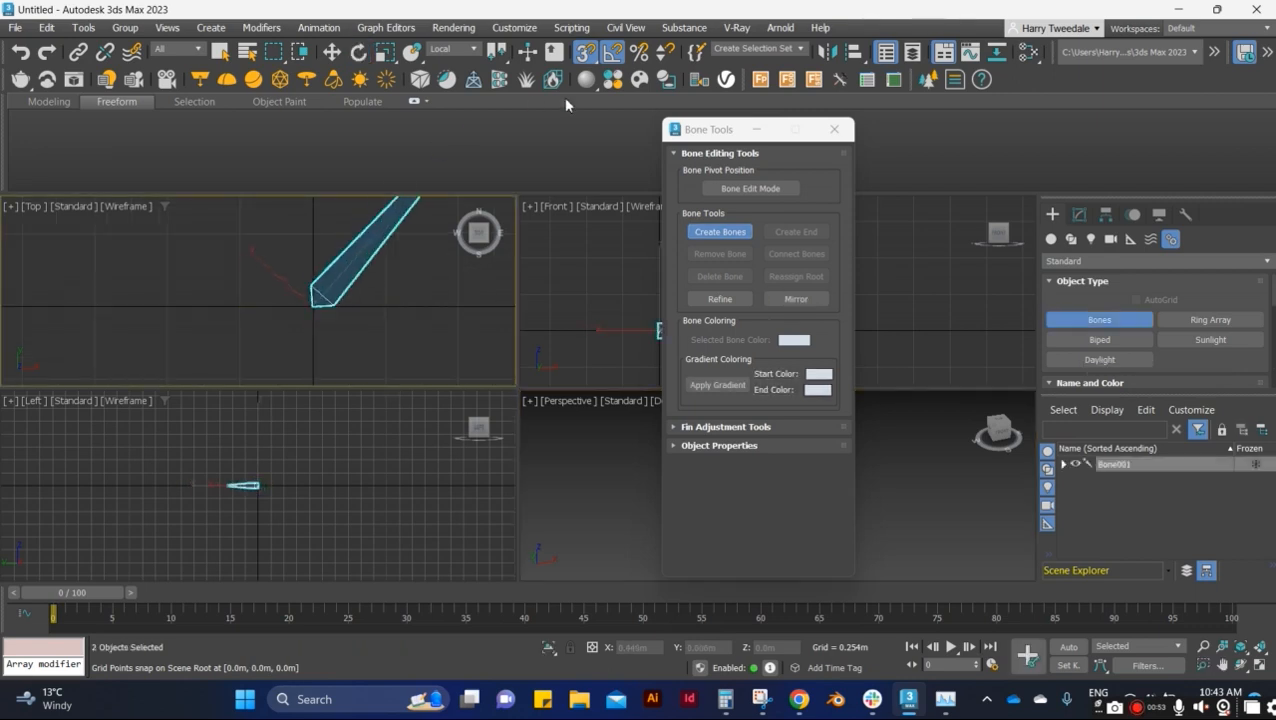
pyautogui.scroll(-5, 308, 330)
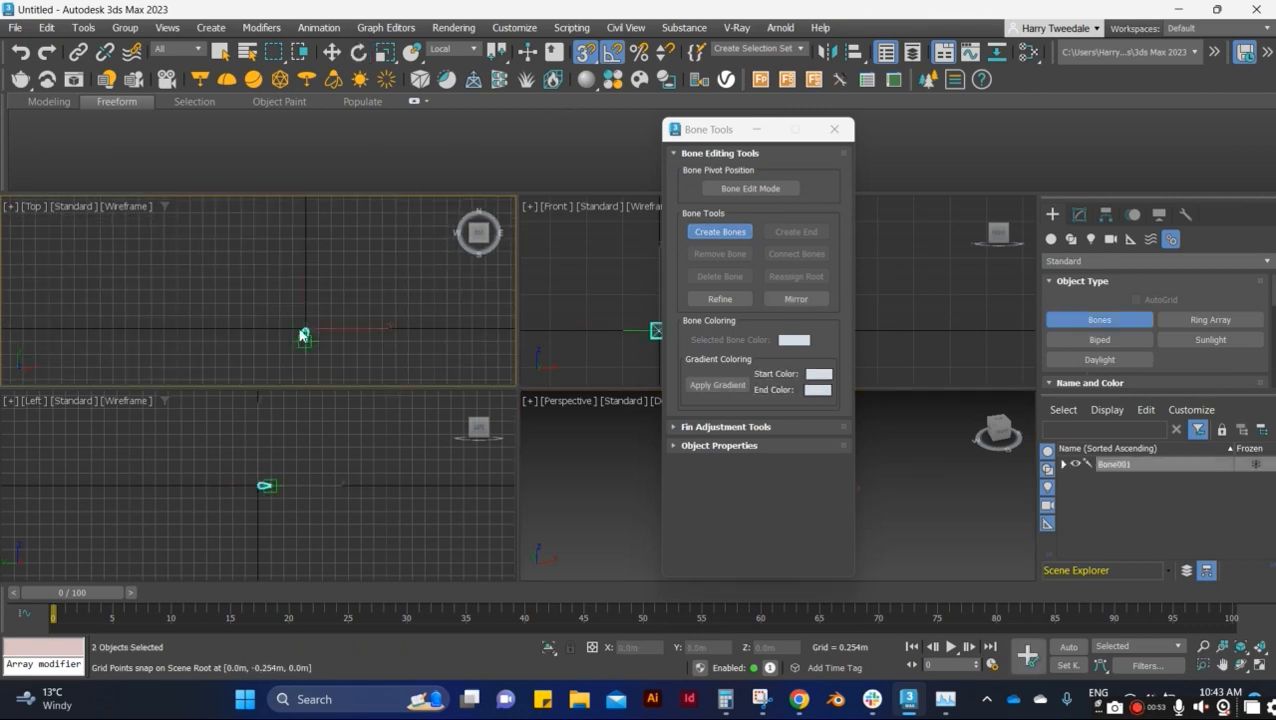
pyautogui.scroll(3, 298, 308)
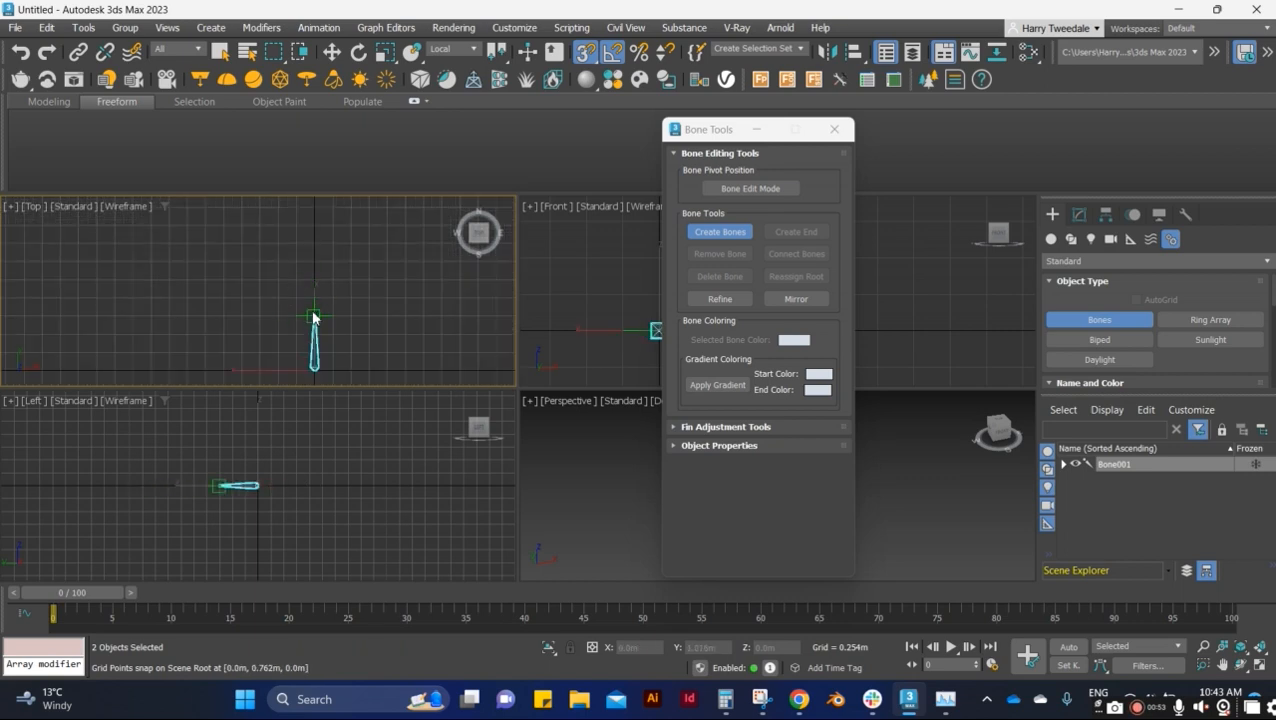
pyautogui.click(314, 318)
pyautogui.scroll(-3, 319, 262)
pyautogui.scroll(3, 319, 276)
pyautogui.click(305, 280)
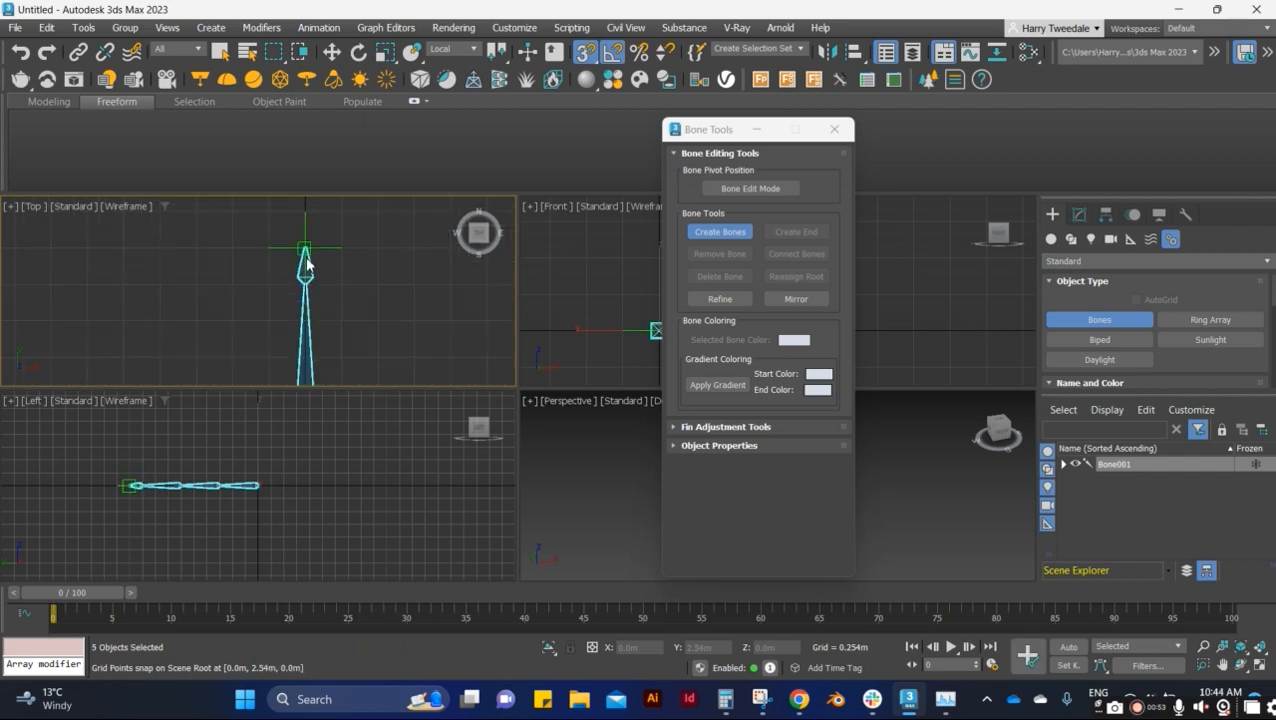
pyautogui.rightClick(307, 263)
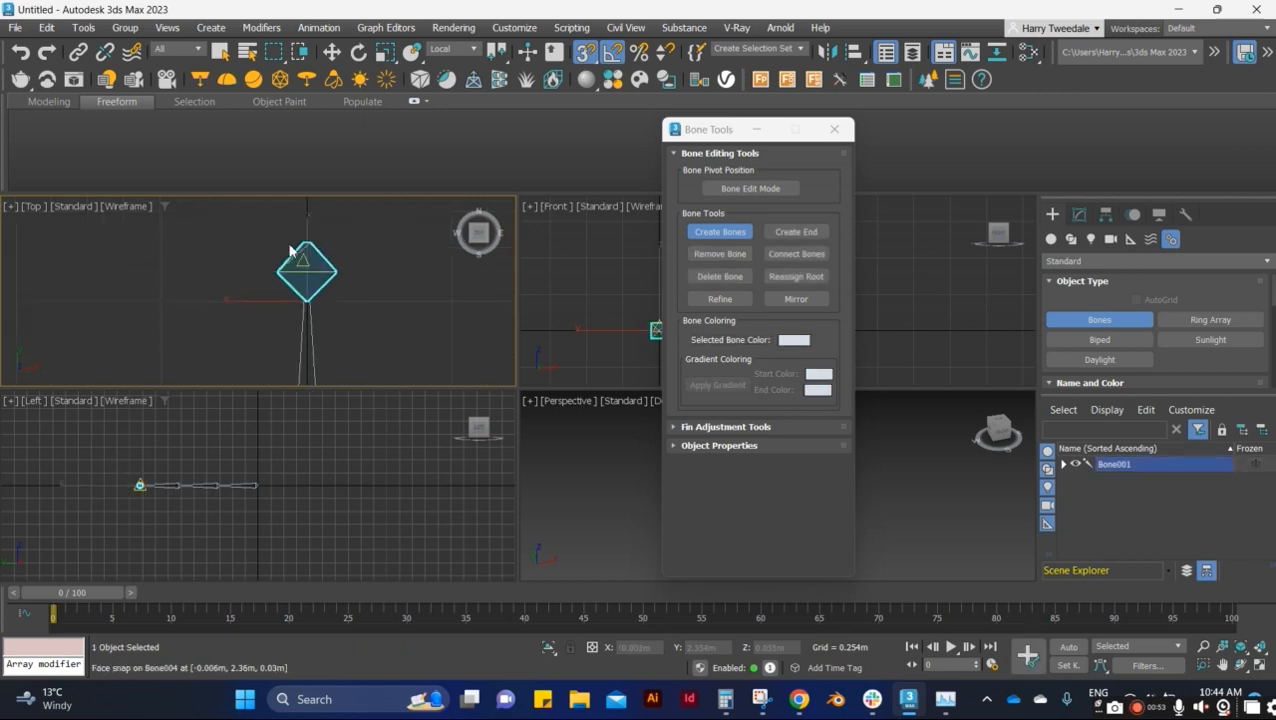
# - Activate the Rotate tool and move the Bone Tools dialog away from the front and perspective views
pyautogui.scroll(-5, 292, 250)
pyautogui.scroll(4, 291, 322)
pyautogui.scroll(4, 270, 301)
pyautogui.scroll(-3, 388, 322)
pyautogui.scroll(-2, 388, 322)
pyautogui.scroll(7, 359, 208)
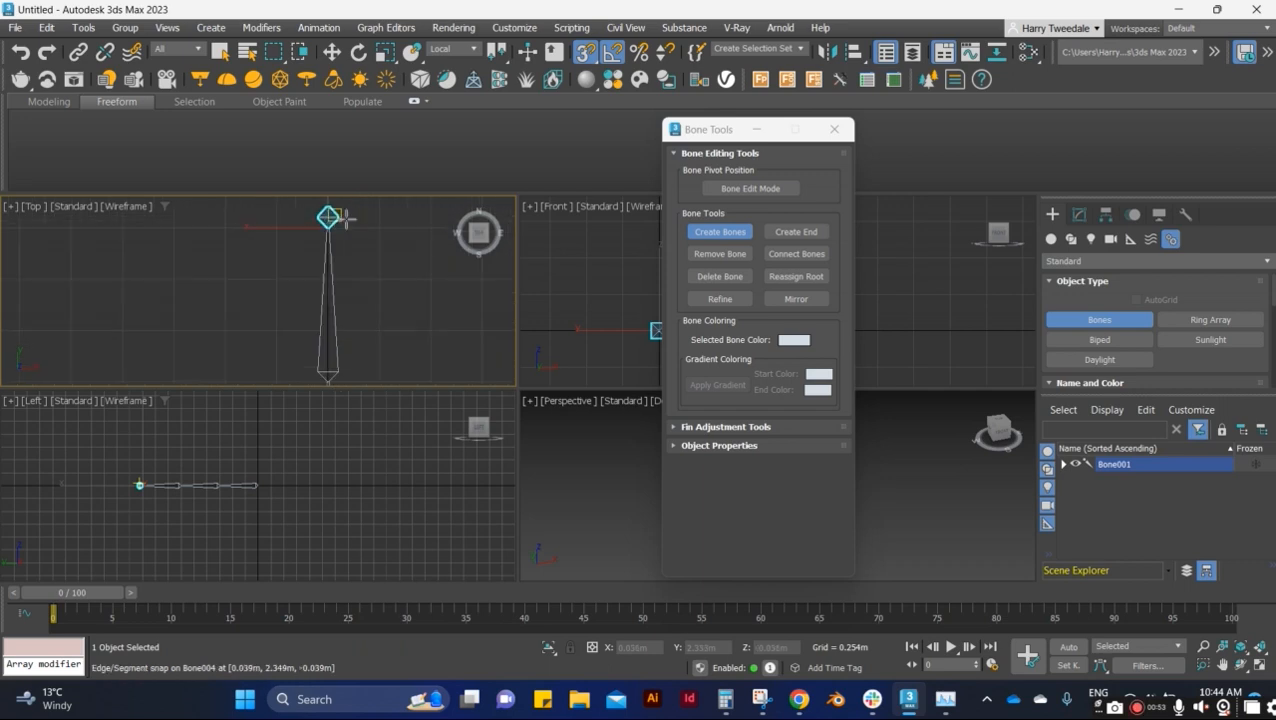
pyautogui.scroll(-8, 321, 222)
pyautogui.press('e')
pyautogui.scroll(5, 323, 302)
pyautogui.moveTo(718, 132); pyautogui.dragTo(95, 107)
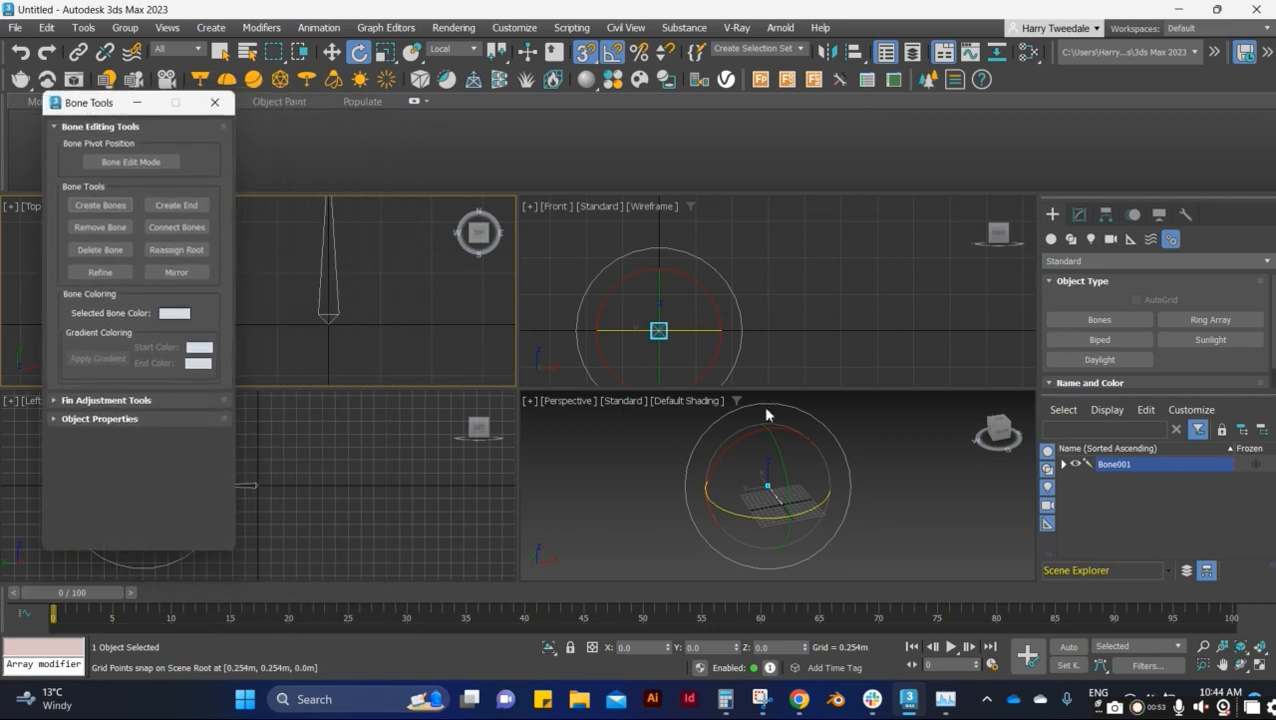
# - Examine the bone chain in the perspective view, selecting individual bones along it, and clear the selection
pyautogui.scroll(-5, 772, 408)
pyautogui.scroll(5, 779, 466)
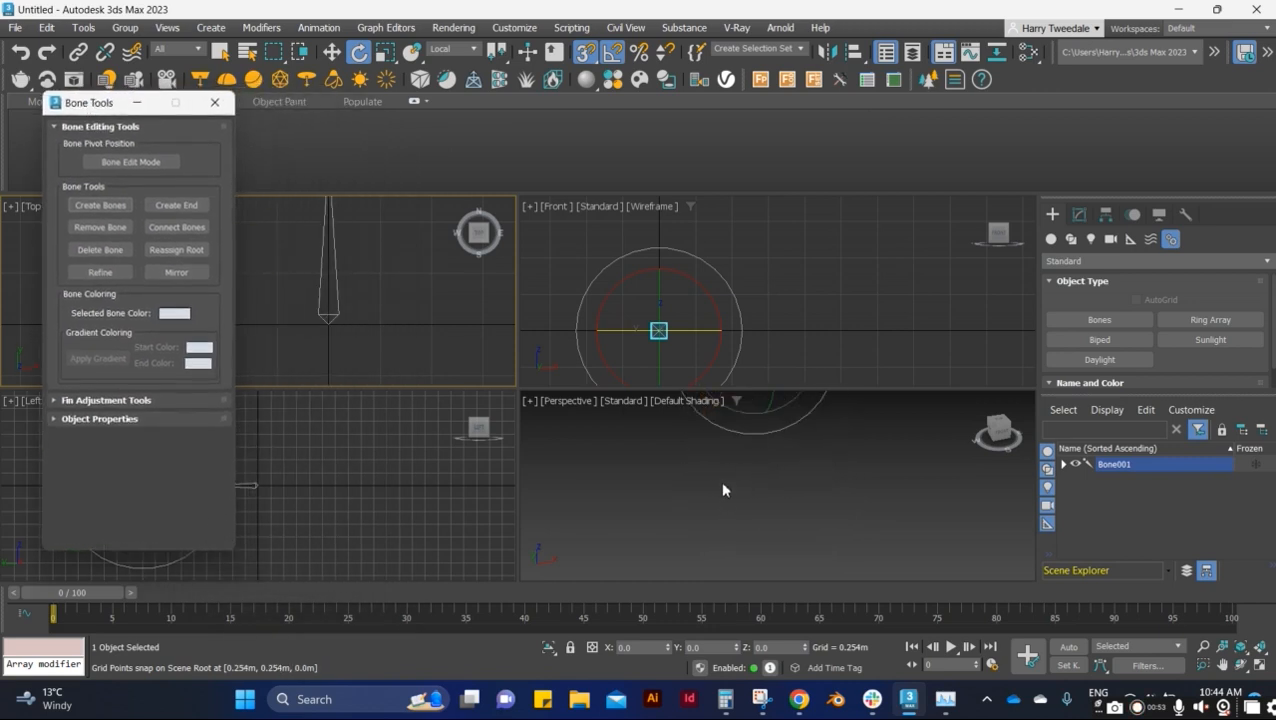
pyautogui.scroll(-5, 728, 500)
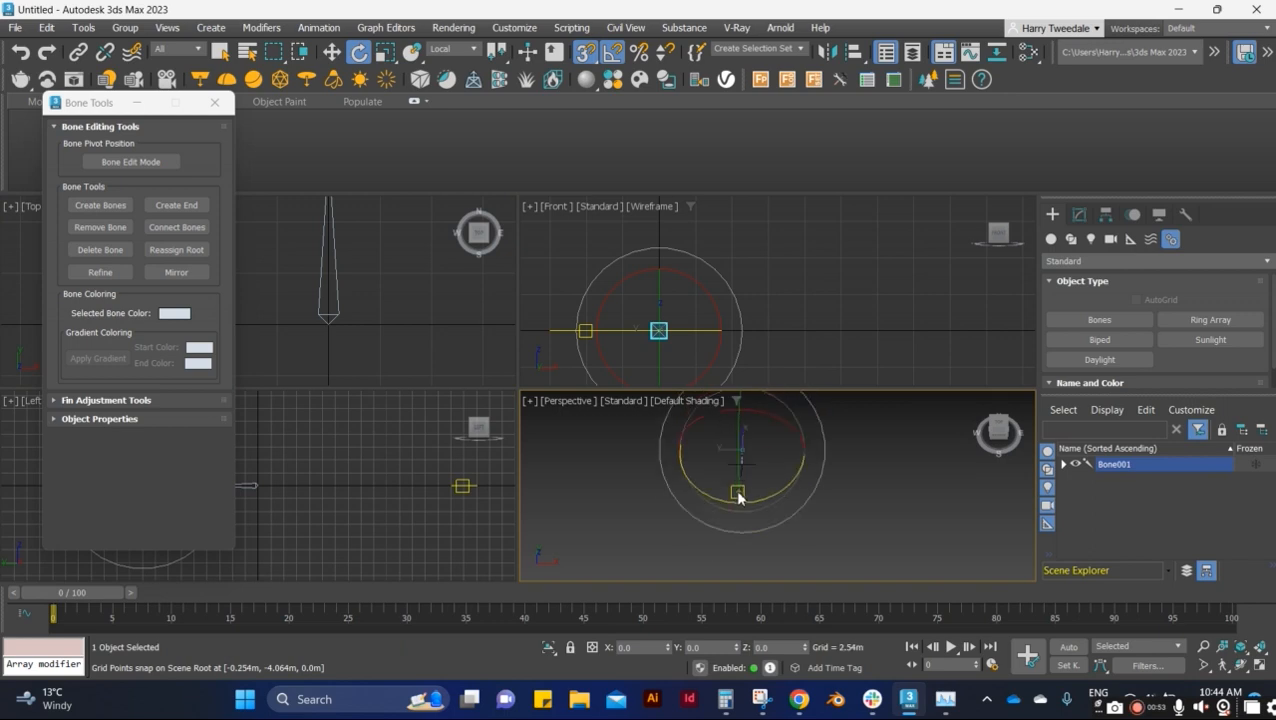
pyautogui.scroll(5, 745, 446)
pyautogui.moveTo(749, 570); pyautogui.dragTo(828, 517, button='middle')
pyautogui.click(850, 533)
pyautogui.scroll(5, 826, 565)
pyautogui.scroll(-4, 808, 560)
pyautogui.scroll(2, 808, 526)
pyautogui.click(822, 531)
pyautogui.click(706, 449)
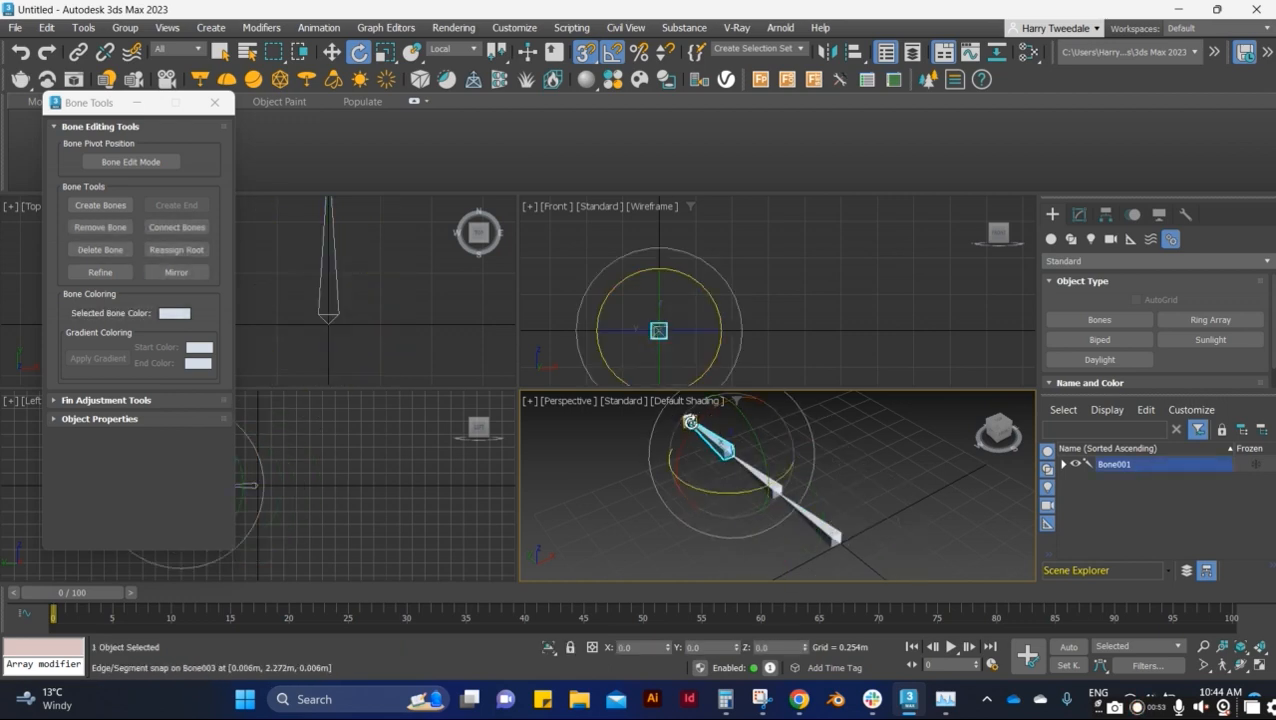
pyautogui.click(898, 467)
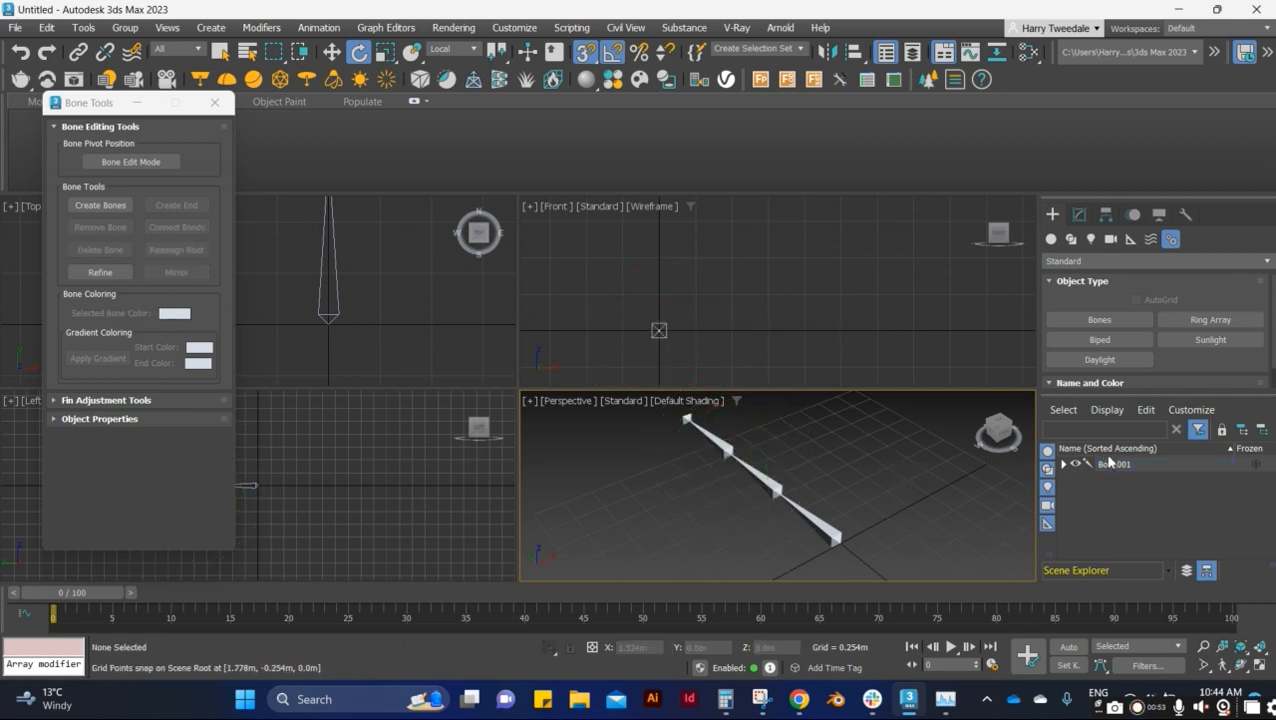
# - Expand the bone hierarchy in the Scene Explorer from the root bone down to the end bone
pyautogui.click(1064, 465)
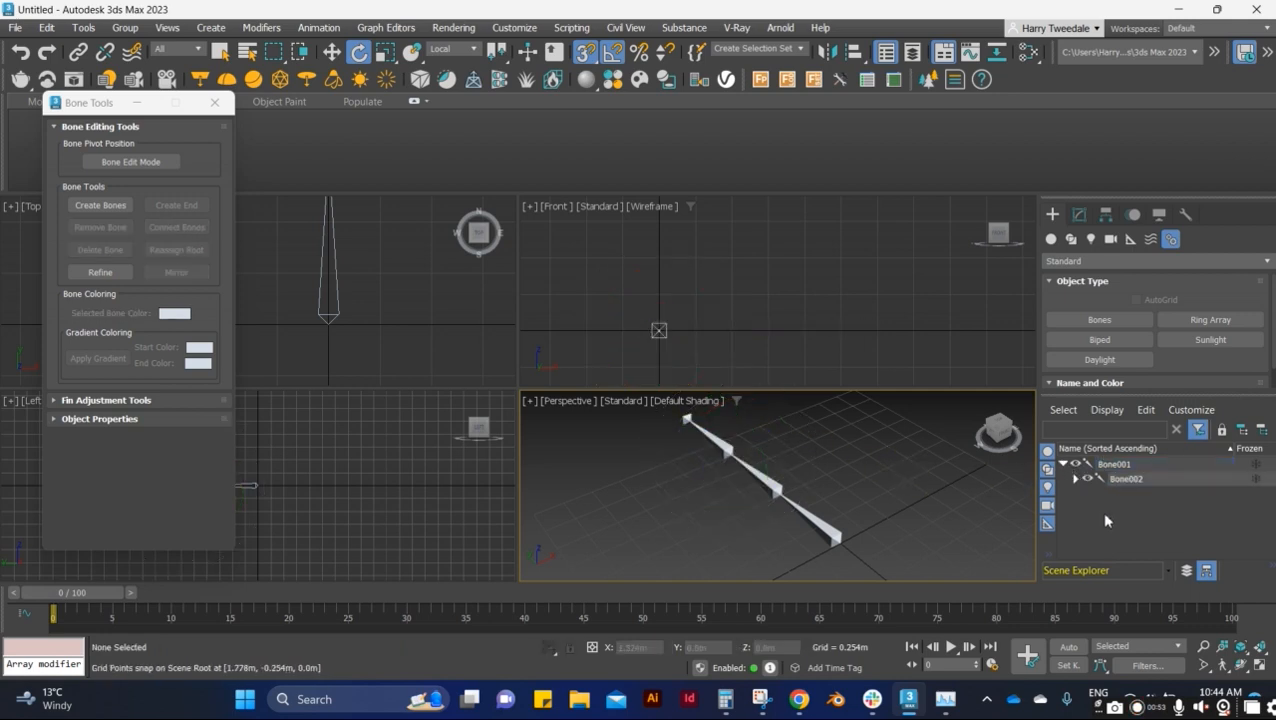
pyautogui.click(83, 27)
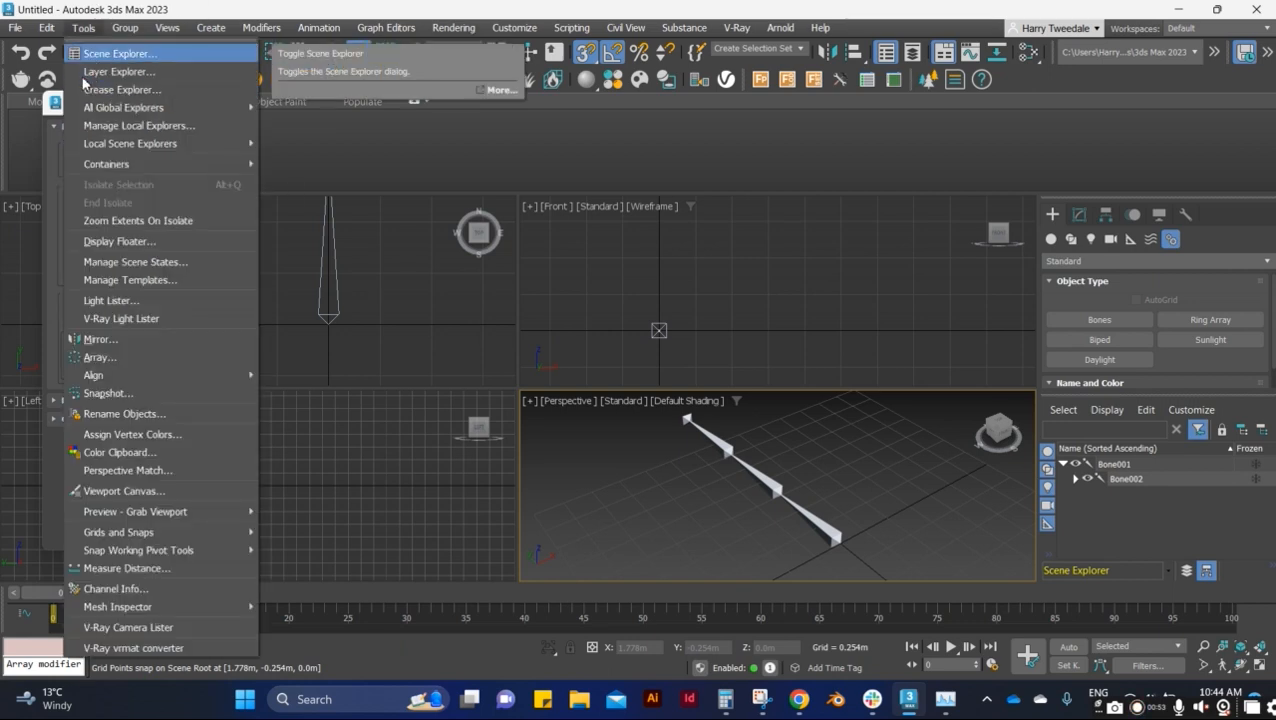
pyautogui.click(1172, 519)
pyautogui.click(1075, 480)
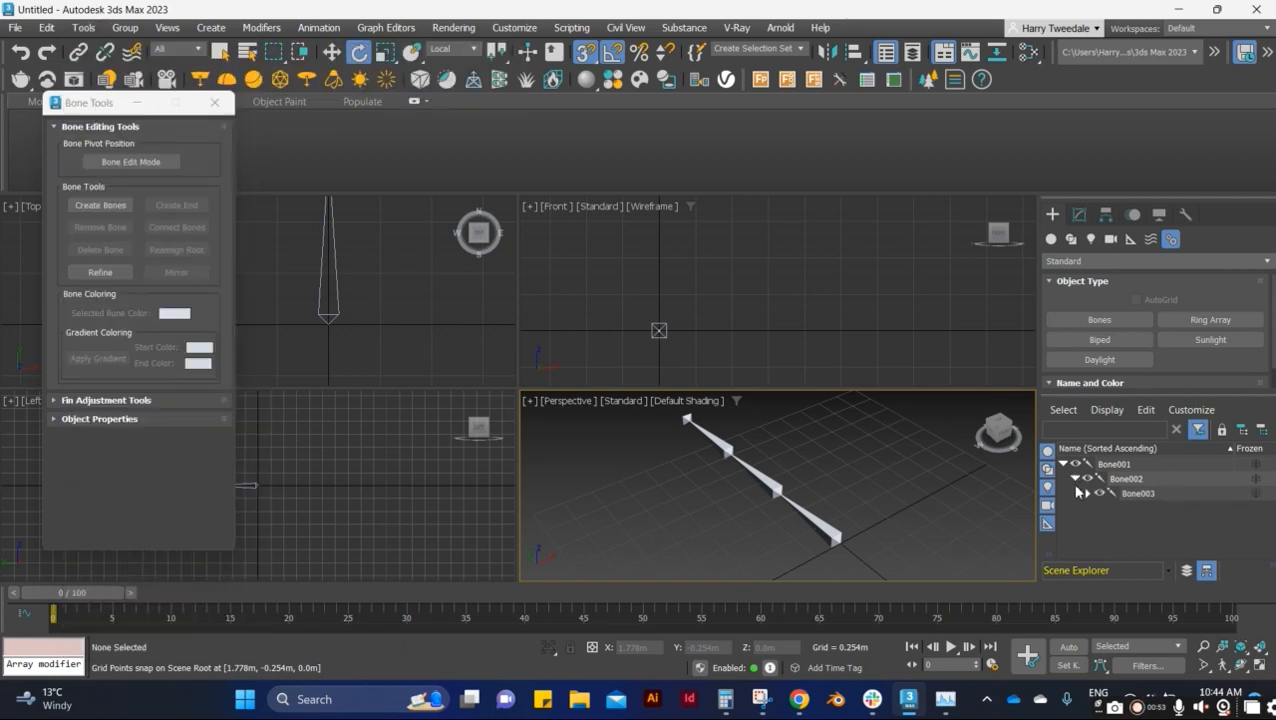
pyautogui.click(1087, 494)
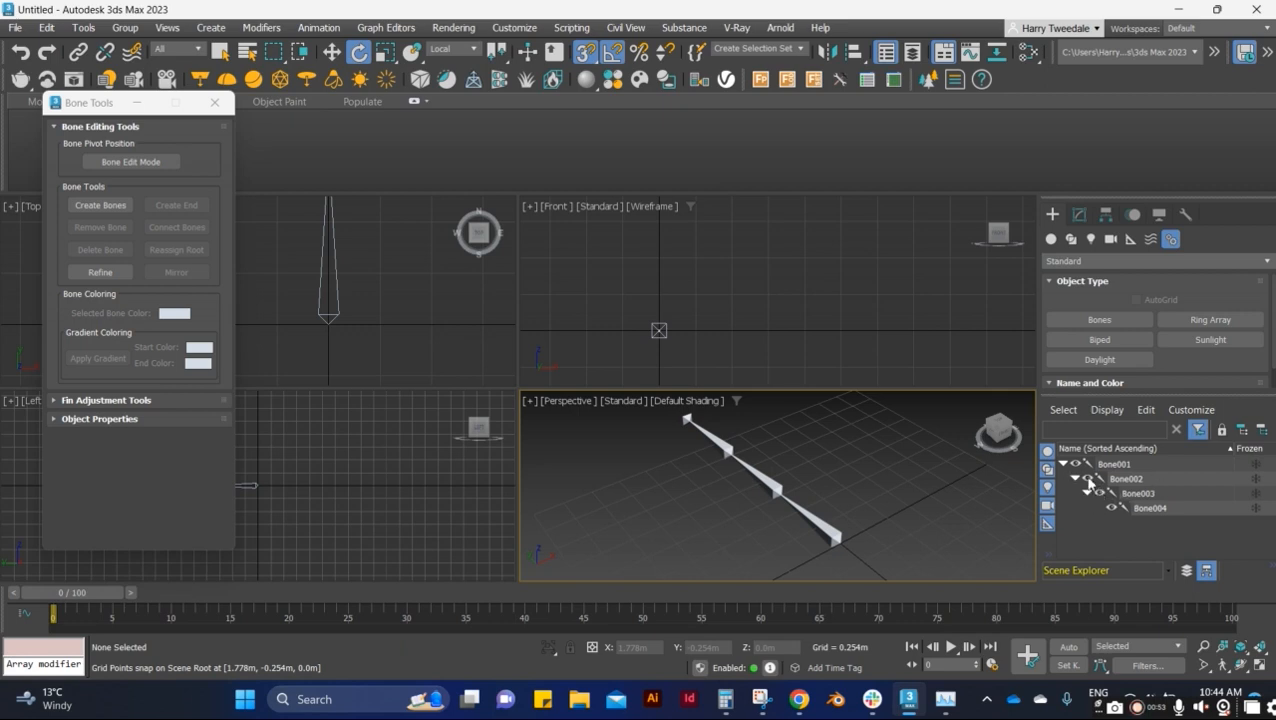
pyautogui.click(1077, 464)
pyautogui.click(1087, 479)
pyautogui.click(1087, 479)
# - Select the root bone in the perspective view and try rotating the chain from it
pyautogui.click(826, 528)
pyautogui.scroll(-3, 849, 507)
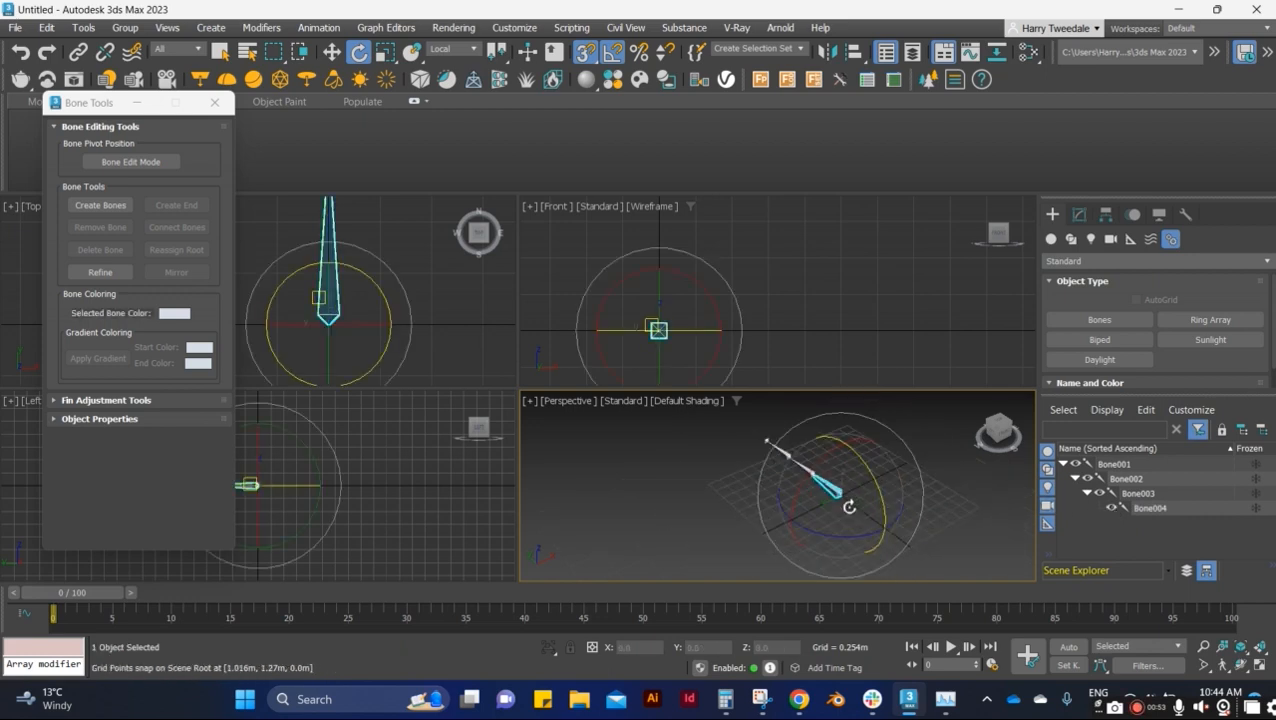
pyautogui.moveTo(842, 541); pyautogui.dragTo(851, 504)
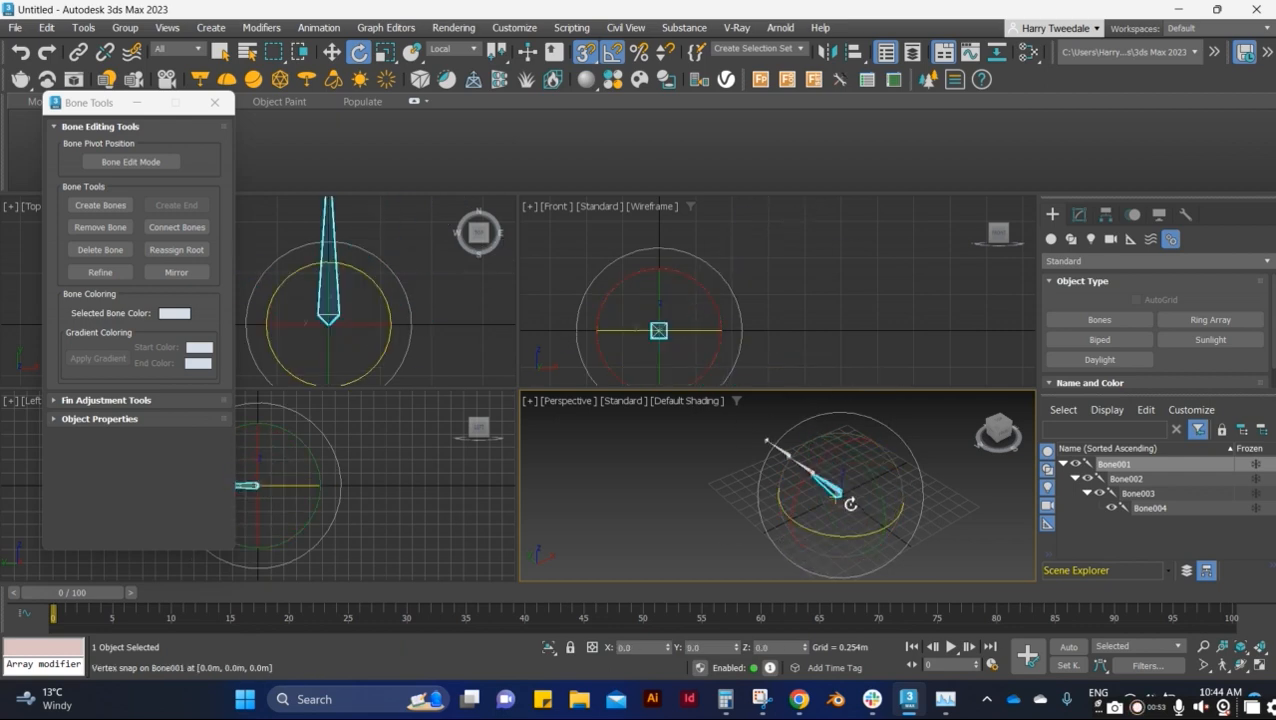
# - Rotate the second and third bones in the perspective view to bend the chain at their joints
pyautogui.scroll(6, 805, 469)
pyautogui.click(799, 476)
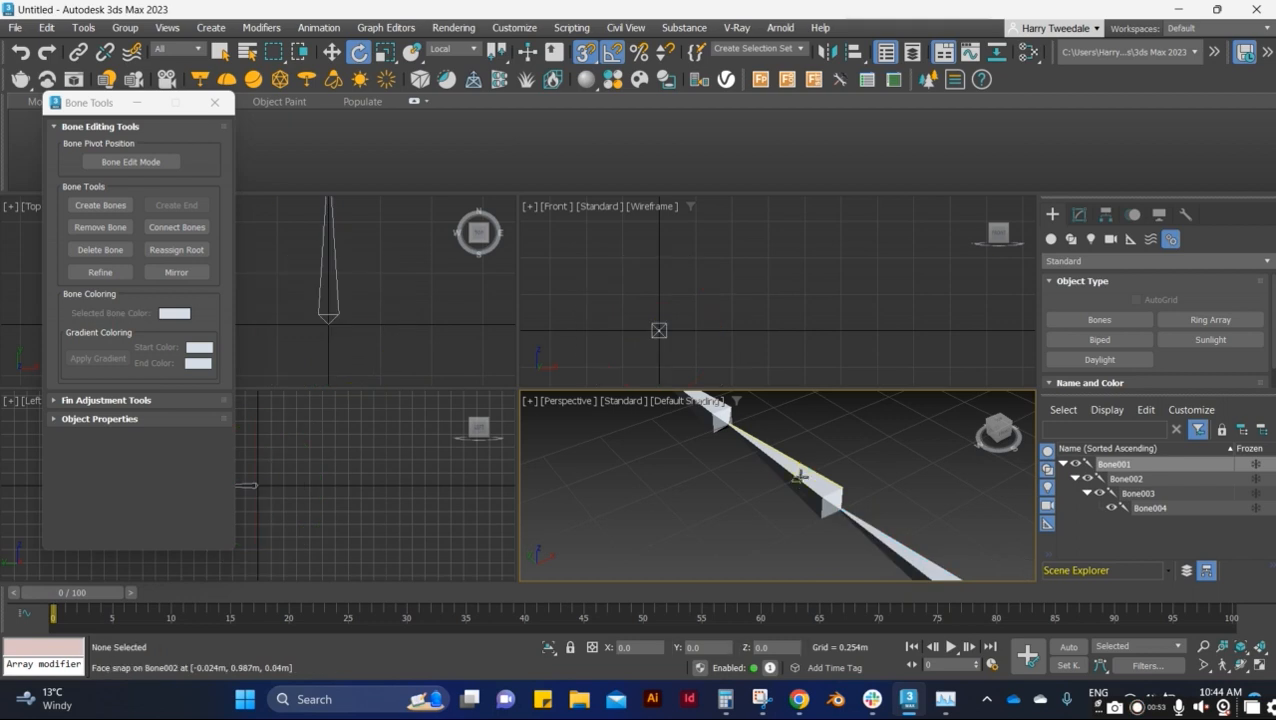
pyautogui.click(799, 476)
pyautogui.scroll(-6, 823, 450)
pyautogui.moveTo(817, 523); pyautogui.dragTo(818, 434)
pyautogui.scroll(-4, 820, 434)
pyautogui.moveTo(812, 484); pyautogui.dragTo(787, 450)
# - Select the small end bone of the chain and rotate it about its vertical axis
pyautogui.scroll(8, 843, 430)
pyautogui.click(843, 428)
pyautogui.scroll(-7, 844, 428)
pyautogui.moveTo(866, 457); pyautogui.dragTo(842, 457)
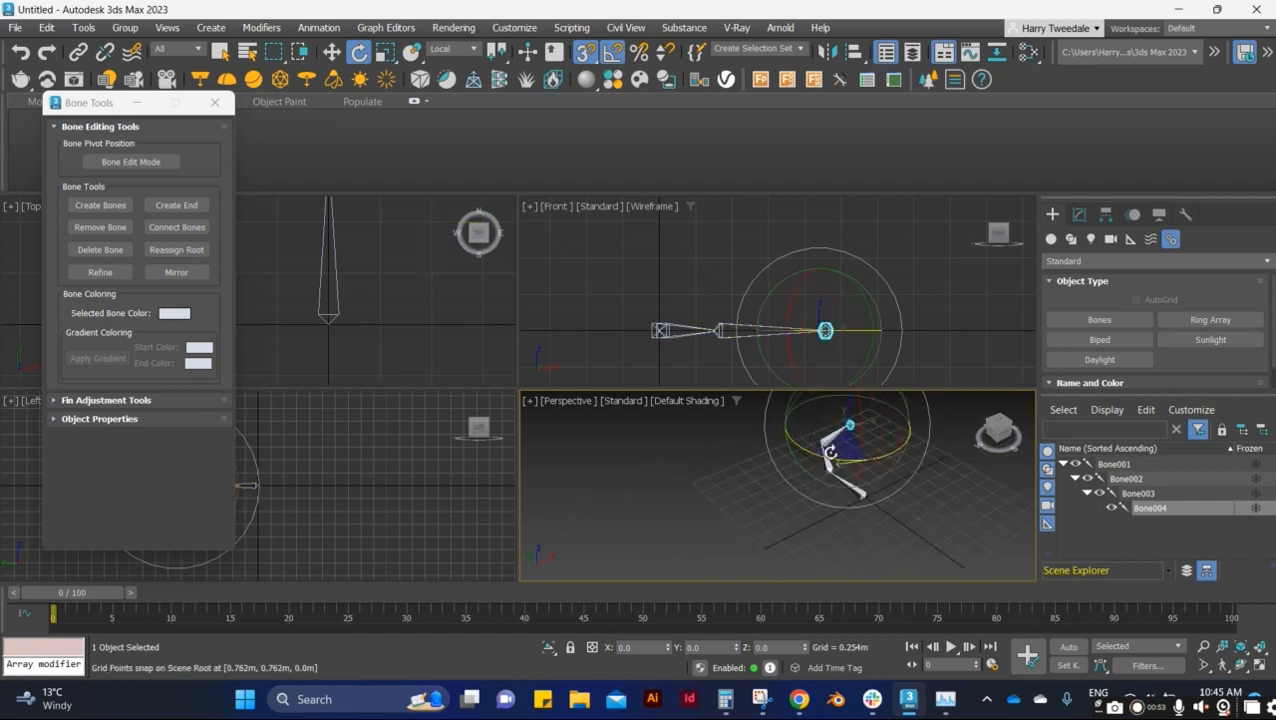
# - Undo the bone rotations to straighten the chain
pyautogui.click(917, 535)
pyautogui.hotkey('ctrl', 'z')
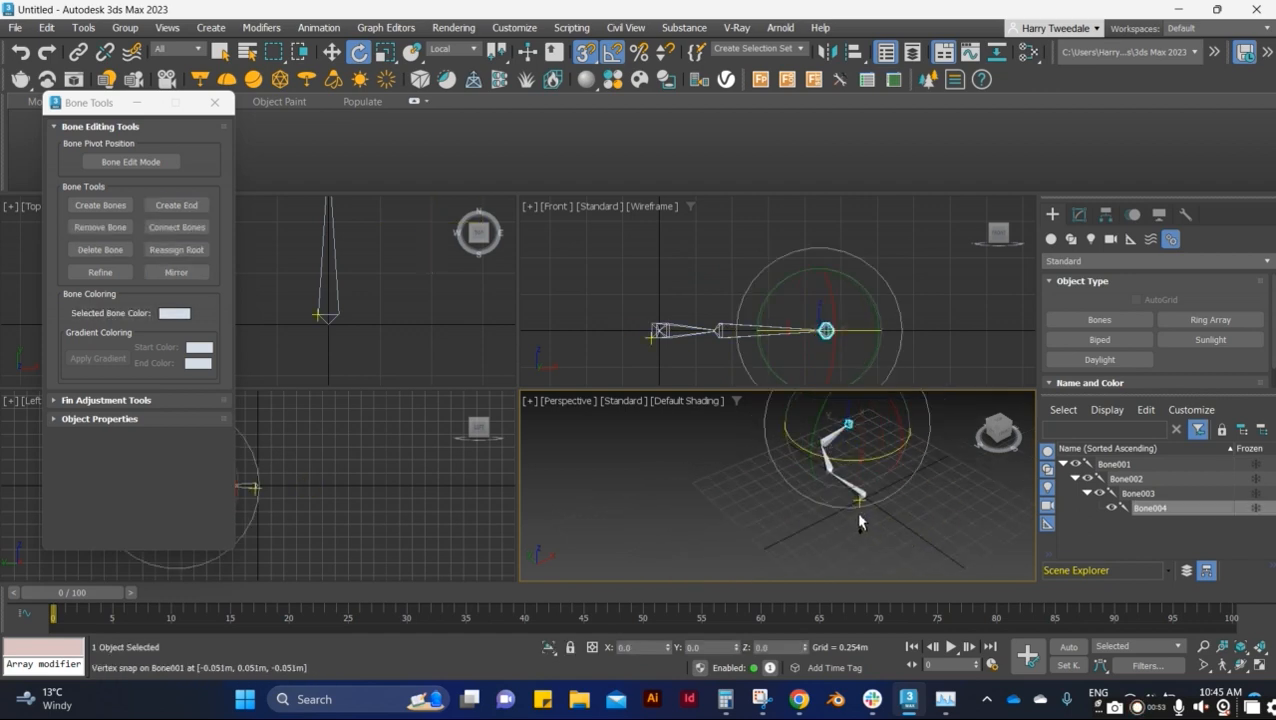
pyautogui.hotkey('ctrl', 'z')
pyautogui.hotkey('ctrl', 'z')
pyautogui.hotkey('ctrl', 'z')
pyautogui.hotkey('ctrl', 'z')
pyautogui.hotkey('ctrl', 'z')
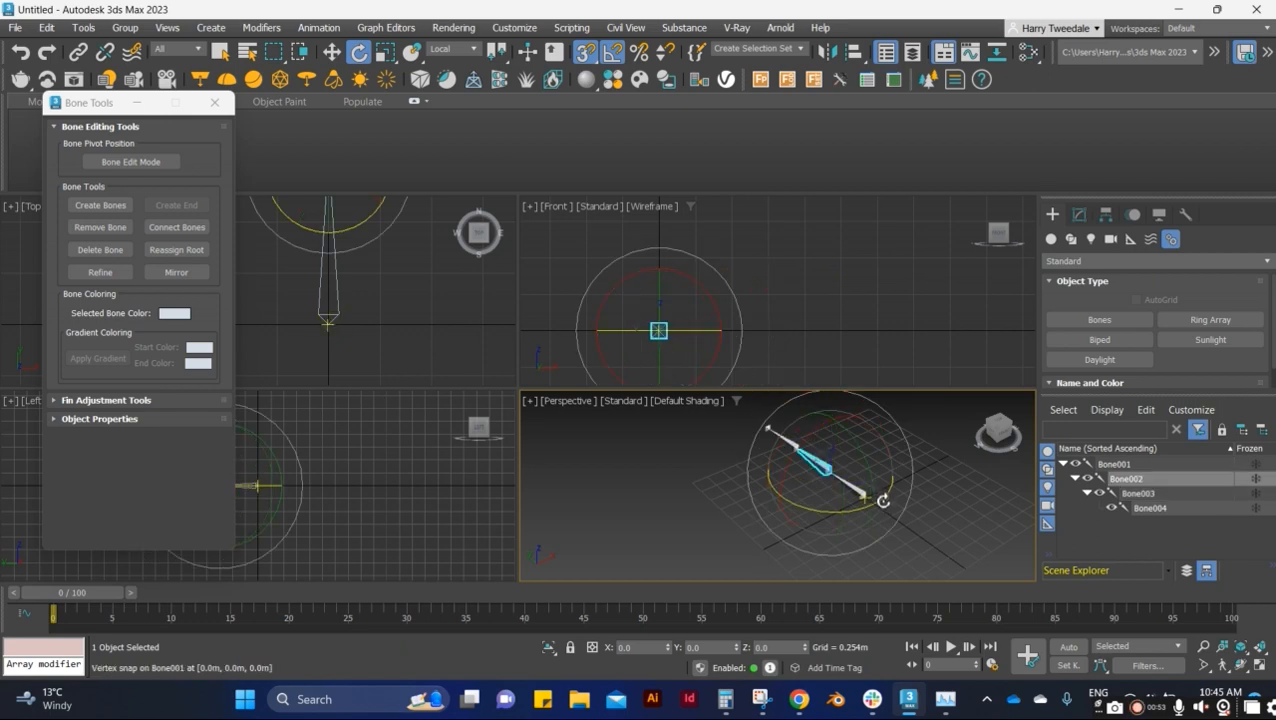
# - Set the reference coordinate system for rotation to Local
pyautogui.scroll(3, 878, 491)
pyautogui.scroll(2, 866, 502)
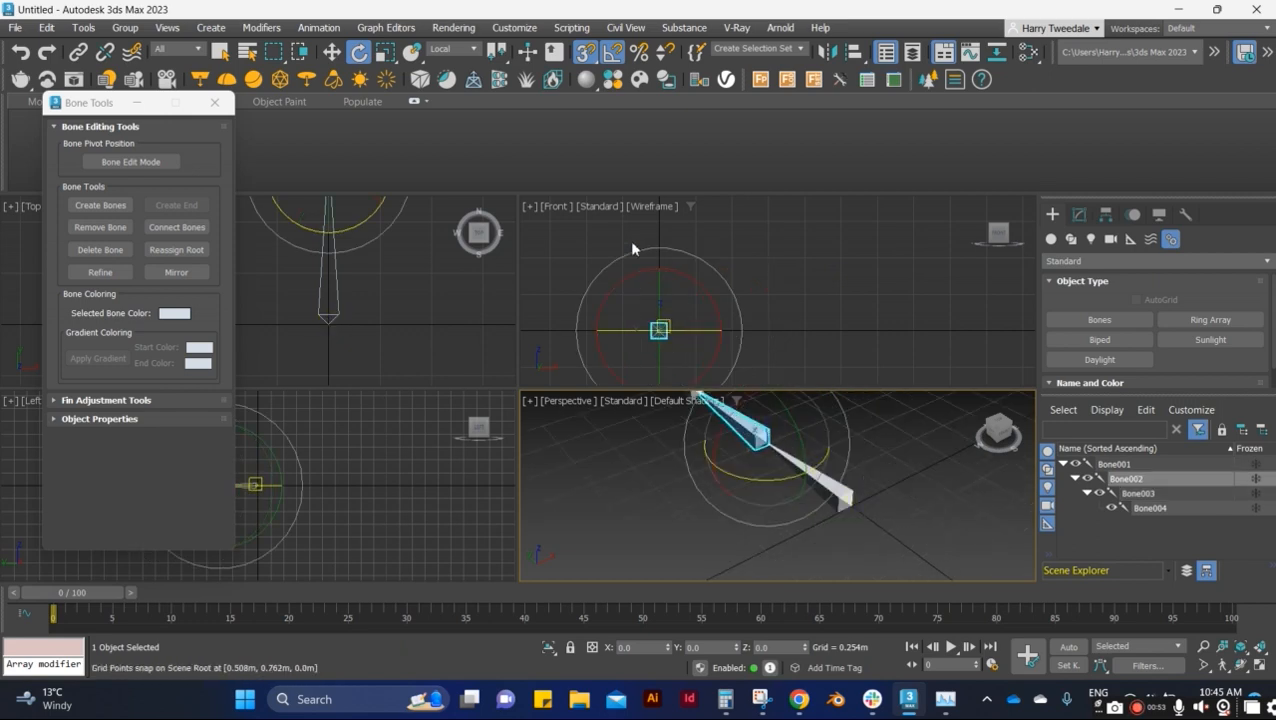
pyautogui.click(458, 52)
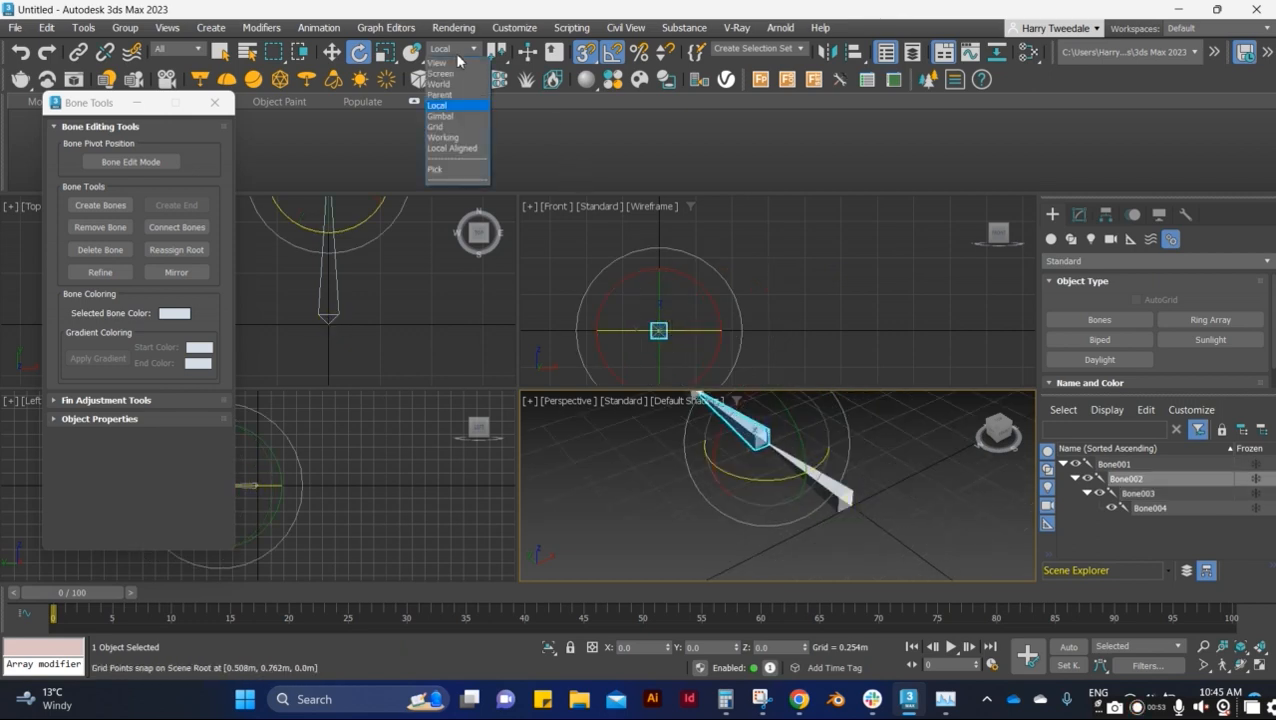
pyautogui.click(462, 106)
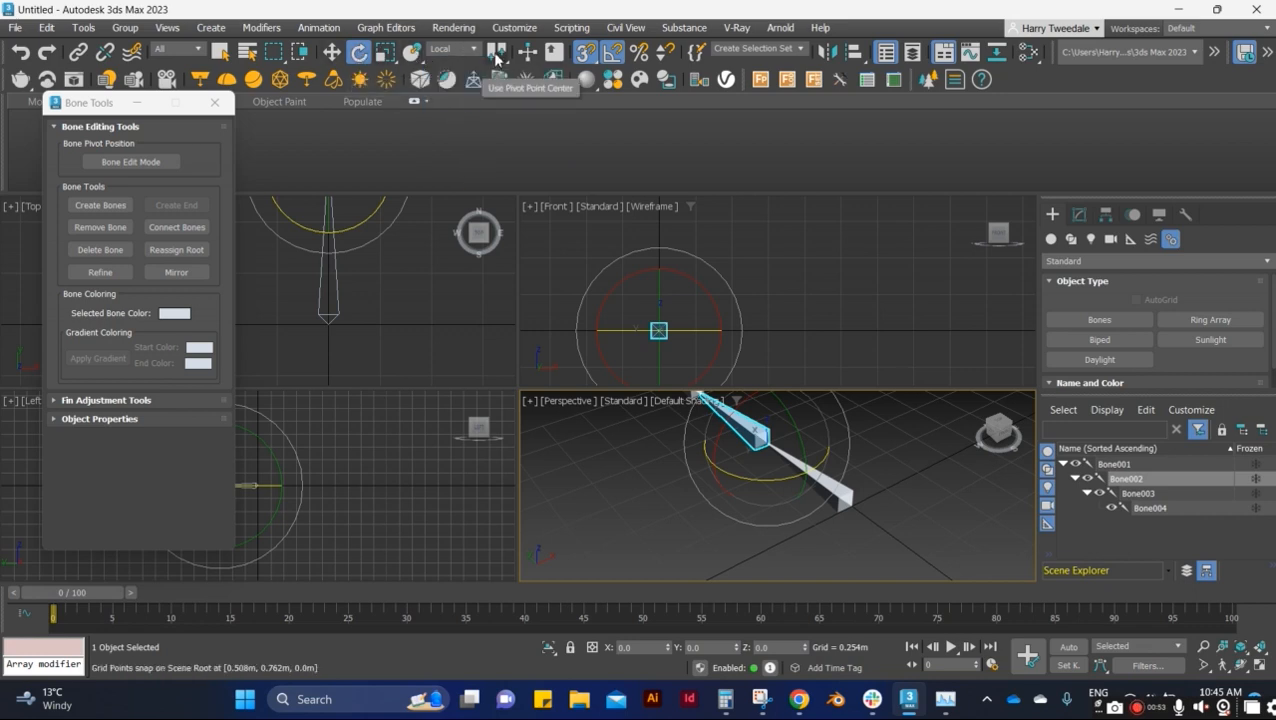
# - Rotate the root bone about its vertical axis so the whole chain lies along the negative X axis
pyautogui.click(846, 501)
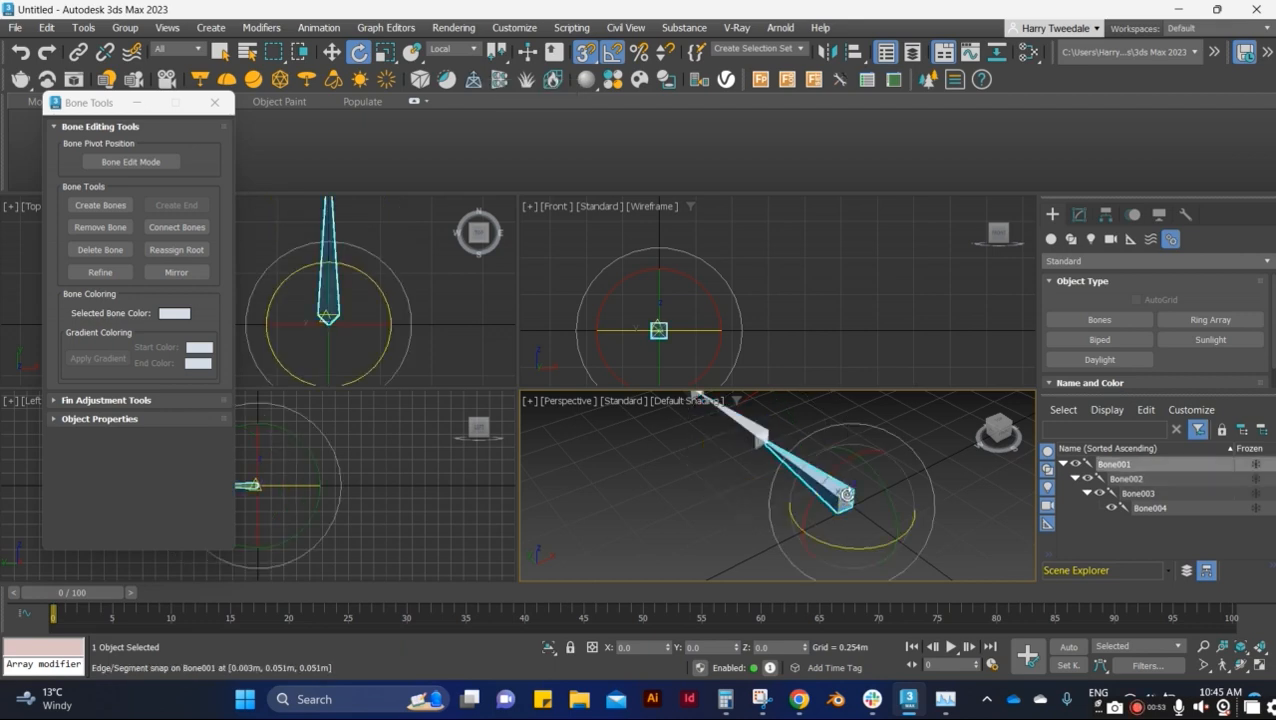
pyautogui.doubleClick(846, 501)
pyautogui.moveTo(882, 548); pyautogui.dragTo(864, 578)
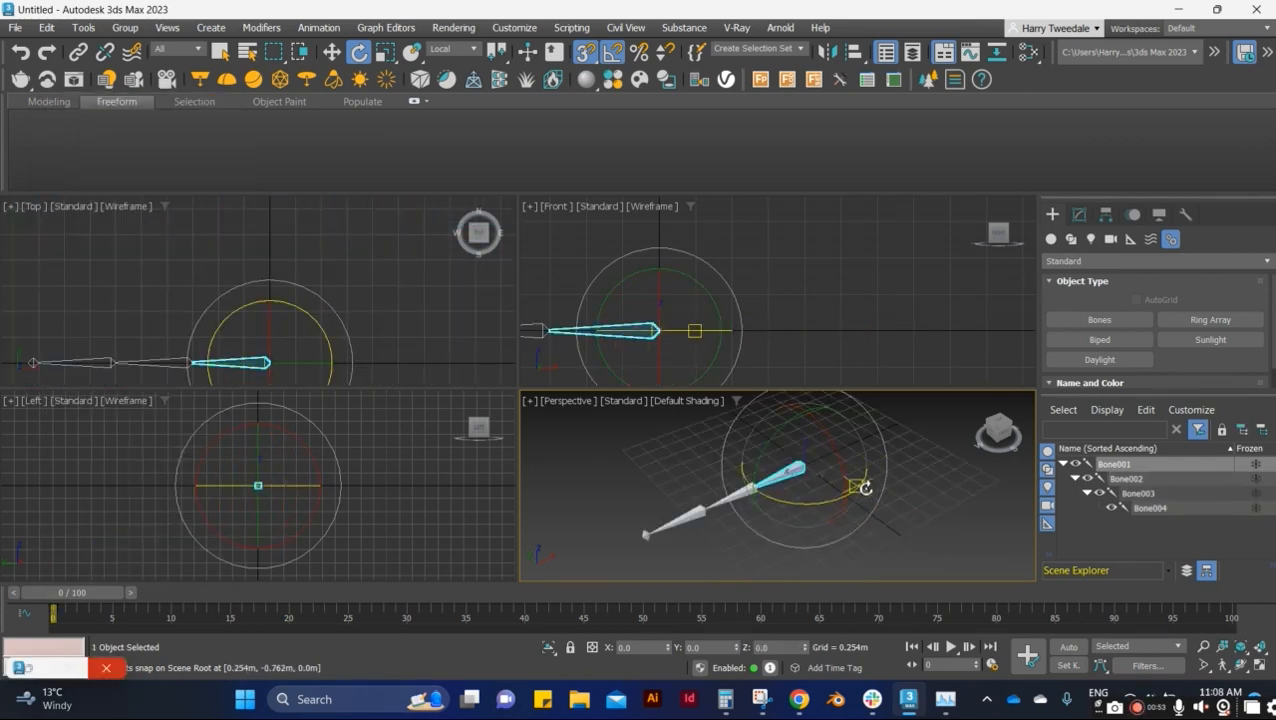
# - Deselect the bones and maximize the top view with the whole chain in frame
pyautogui.scroll(-3, 721, 453)
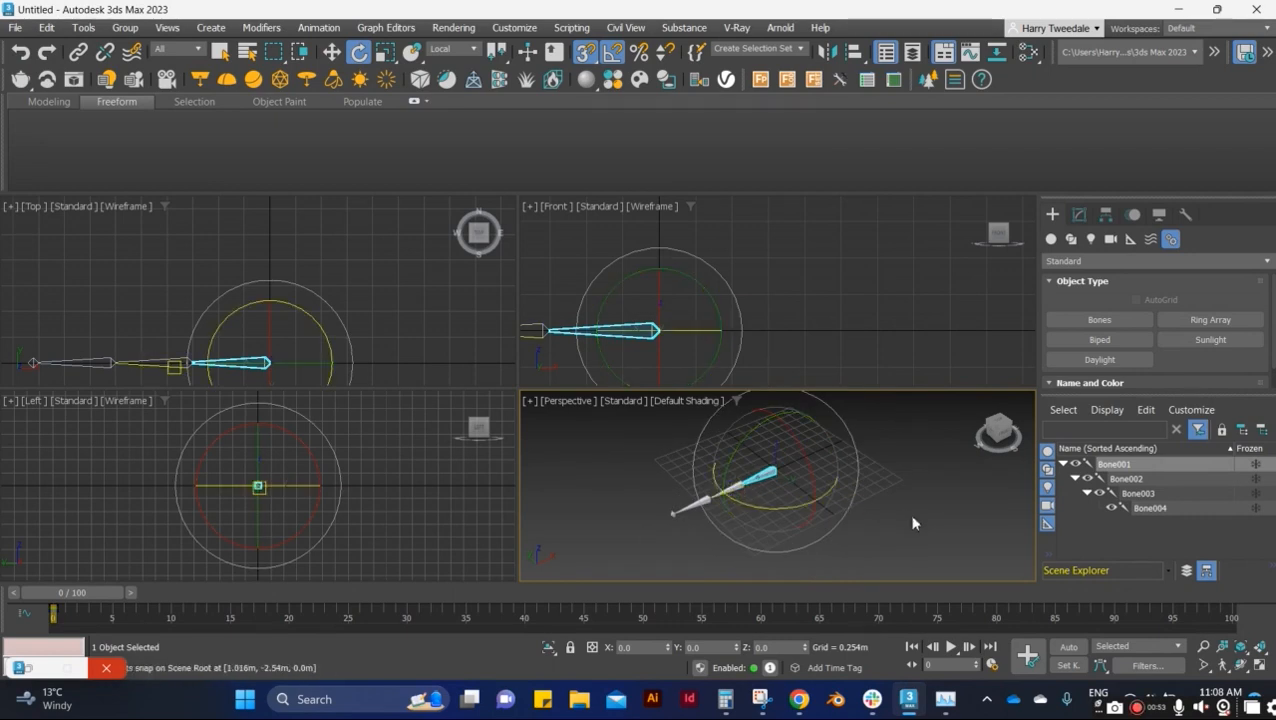
pyautogui.moveTo(208, 296); pyautogui.dragTo(377, 300, button='middle')
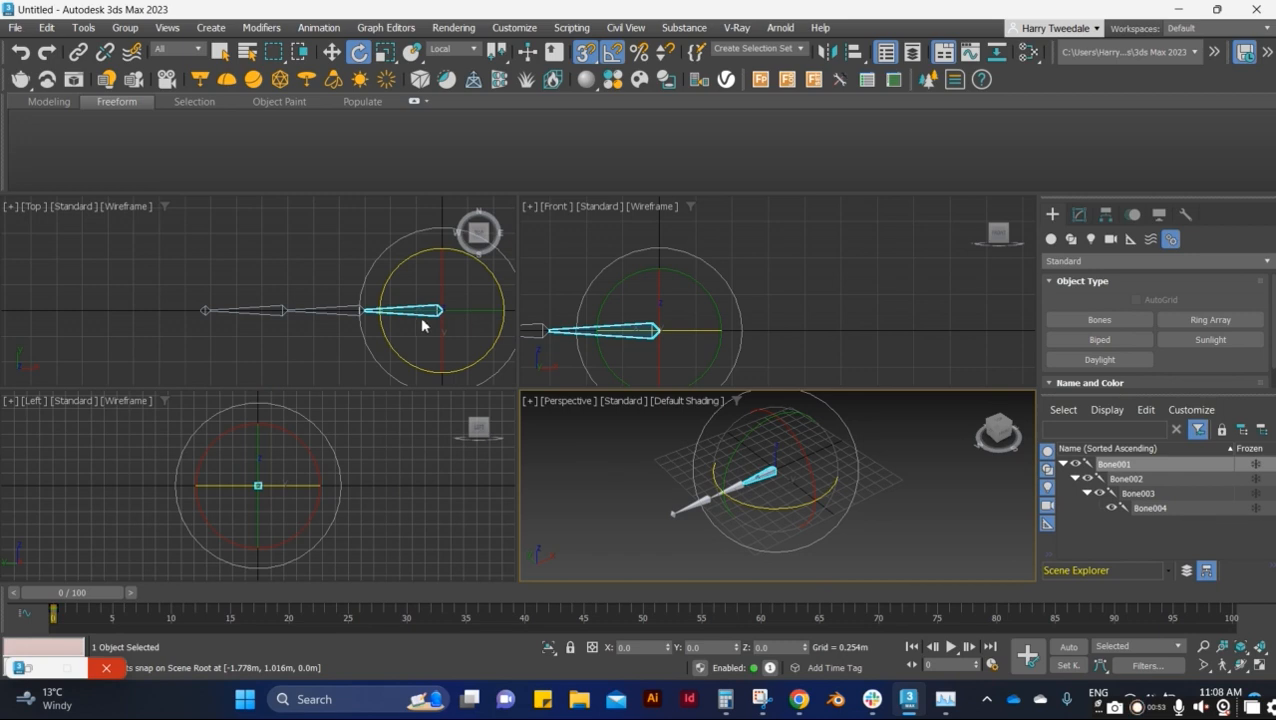
pyautogui.click(103, 246)
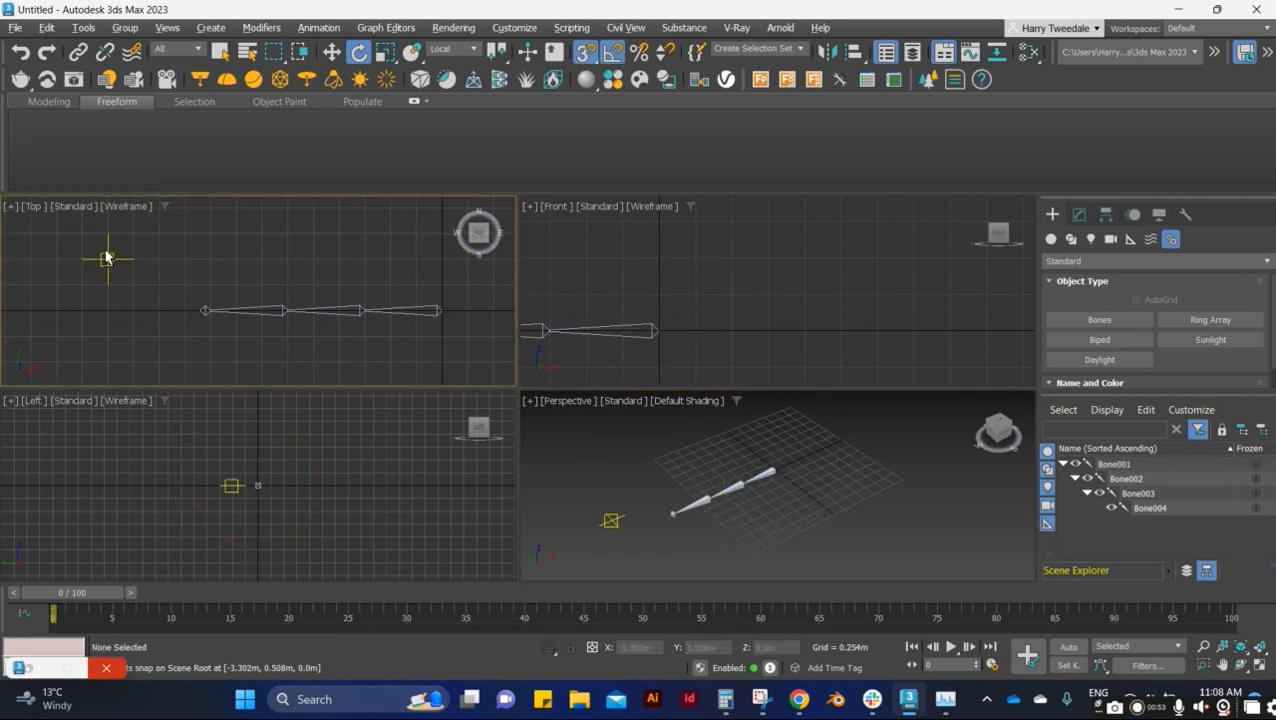
pyautogui.hotkey('alt', 'w')
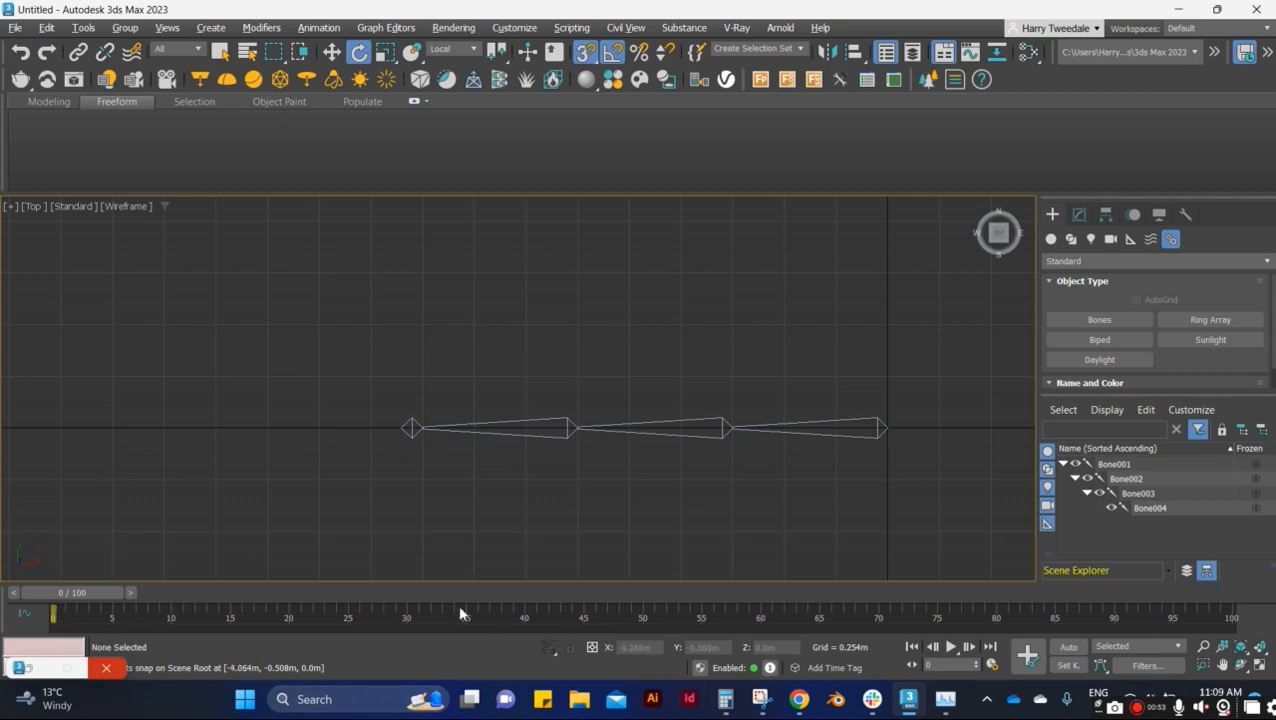
# - Set the animation's end time to 150 frames in the time configuration
pyautogui.moveTo(77, 592); pyautogui.dragTo(31, 630)
pyautogui.press('e')
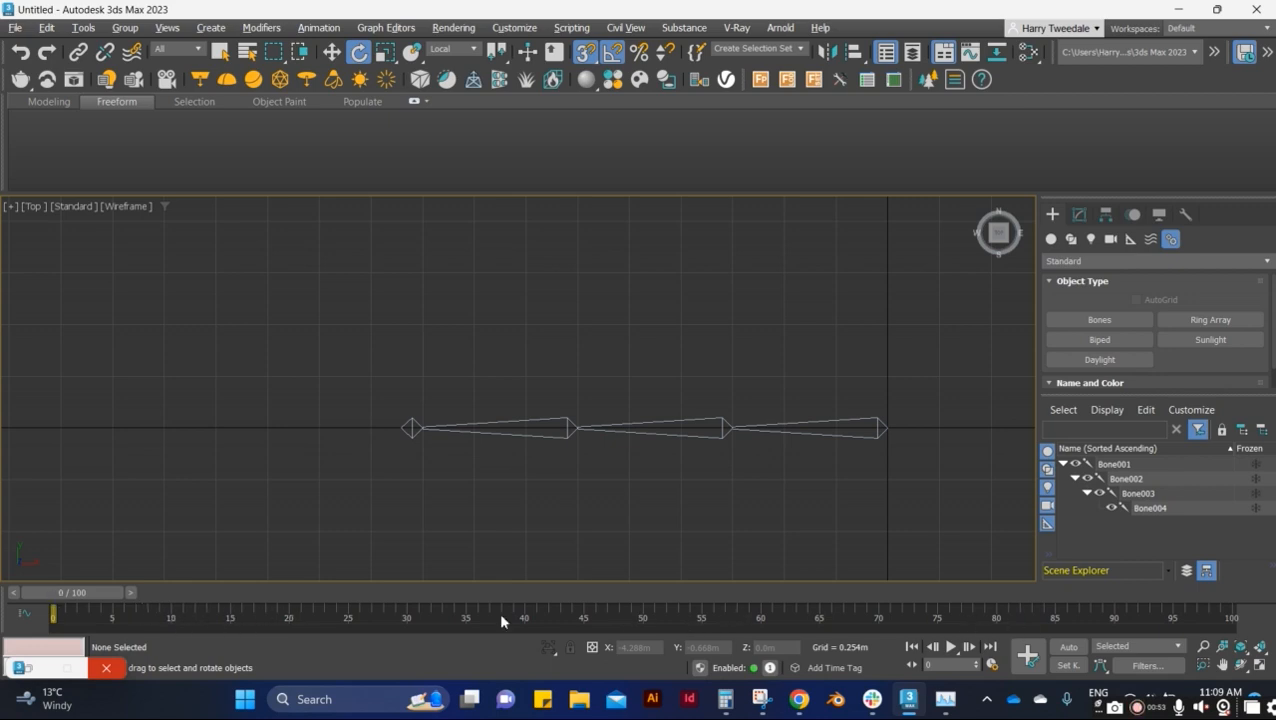
pyautogui.click(992, 665)
pyautogui.moveTo(626, 145); pyautogui.dragTo(755, 168)
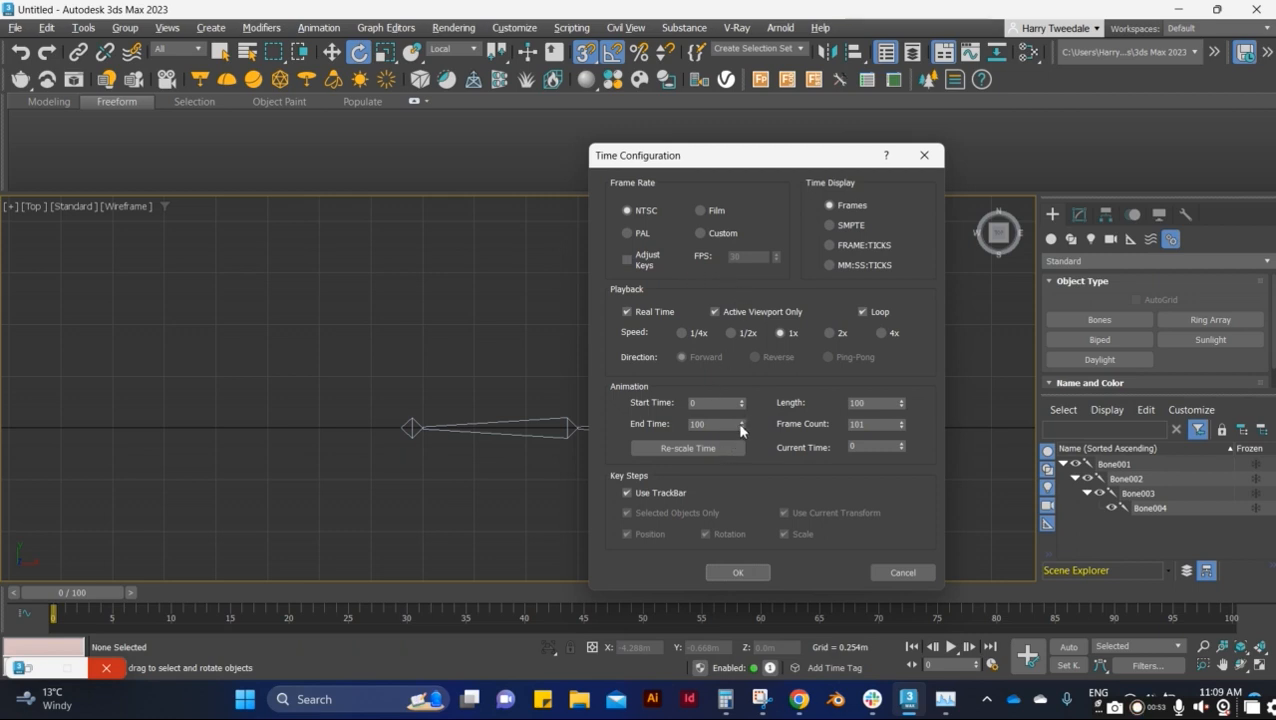
pyautogui.moveTo(740, 425); pyautogui.dragTo(768, 387)
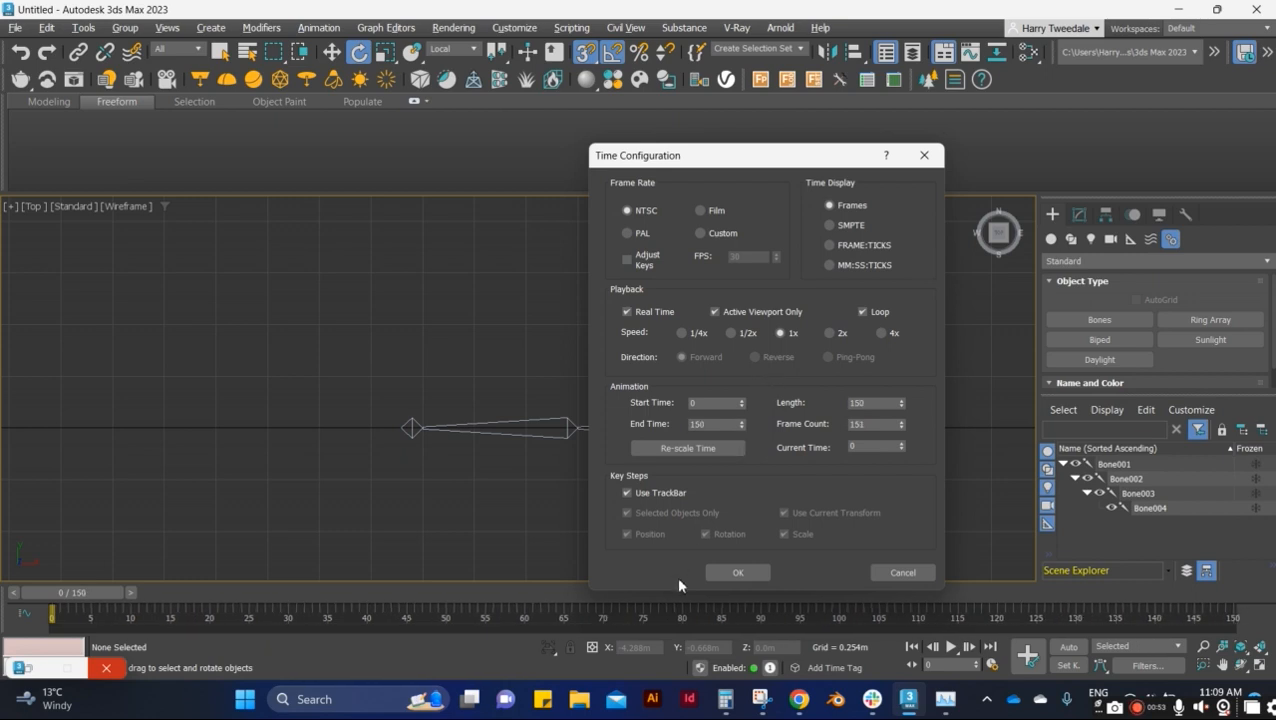
pyautogui.click(738, 572)
# - Select the root bone of the chain and turn on Auto Key recording
pyautogui.scroll(-3, 718, 564)
pyautogui.scroll(2, 760, 494)
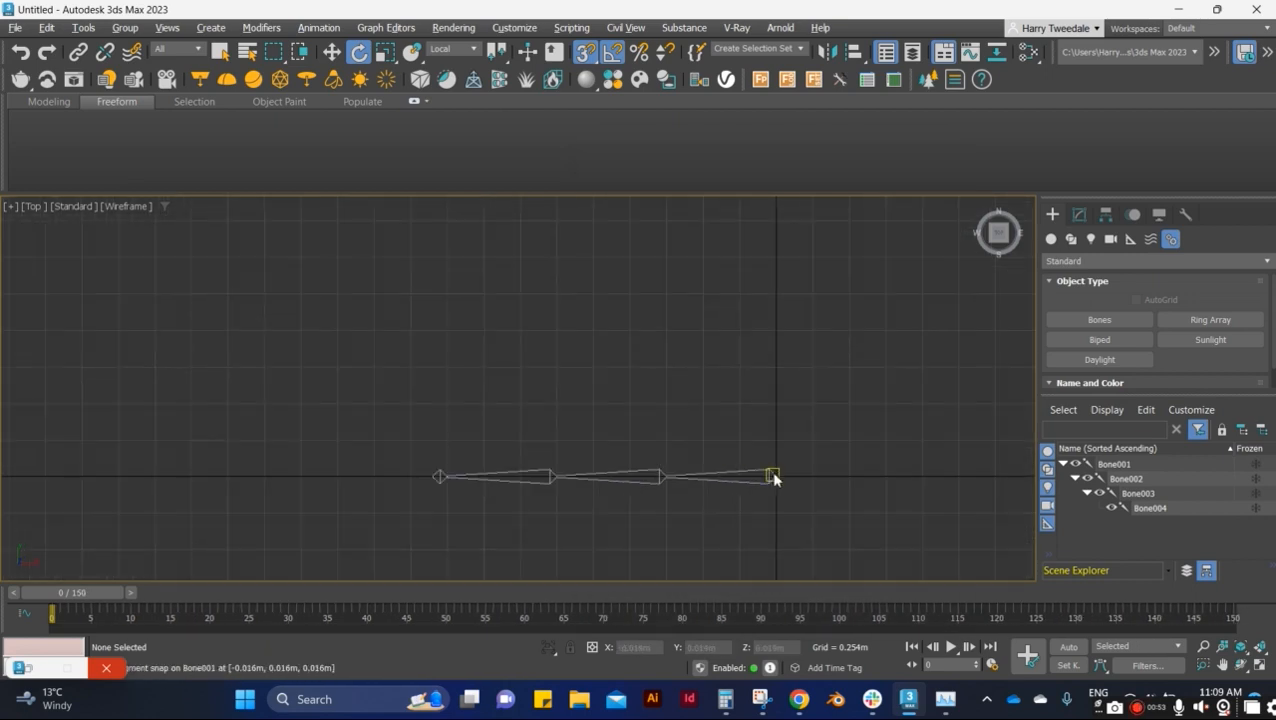
pyautogui.click(742, 483)
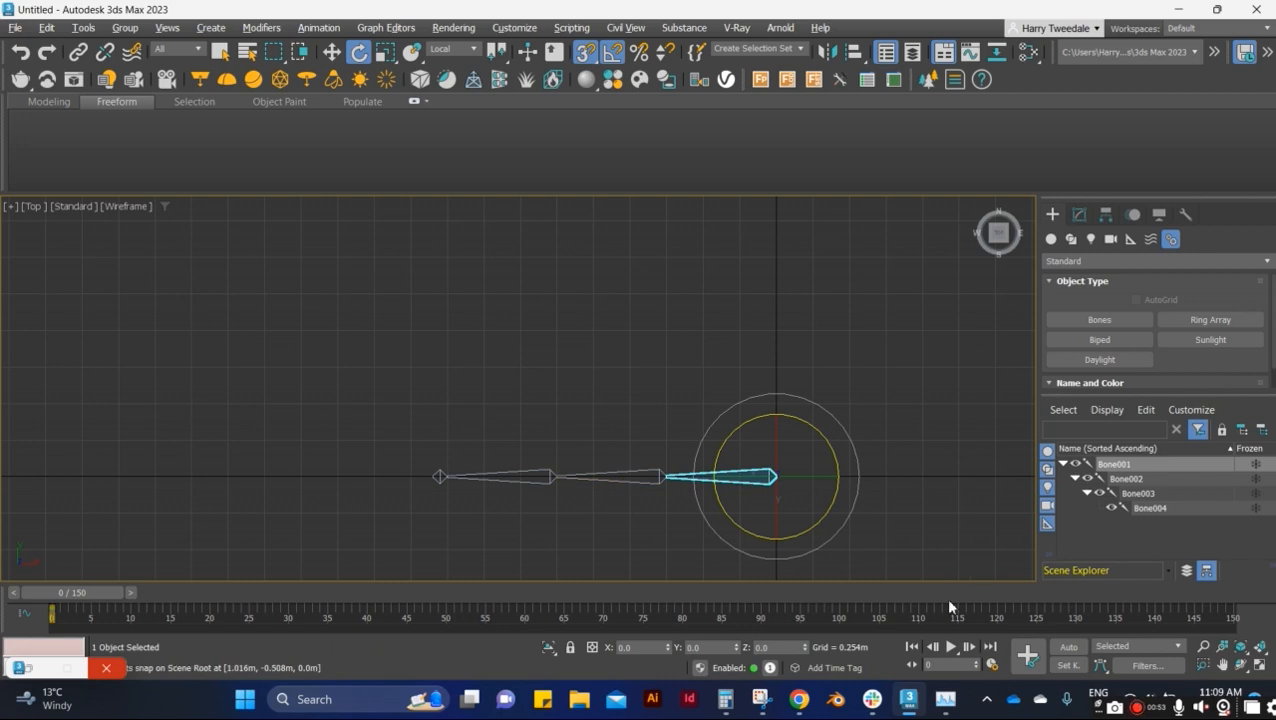
pyautogui.click(1067, 650)
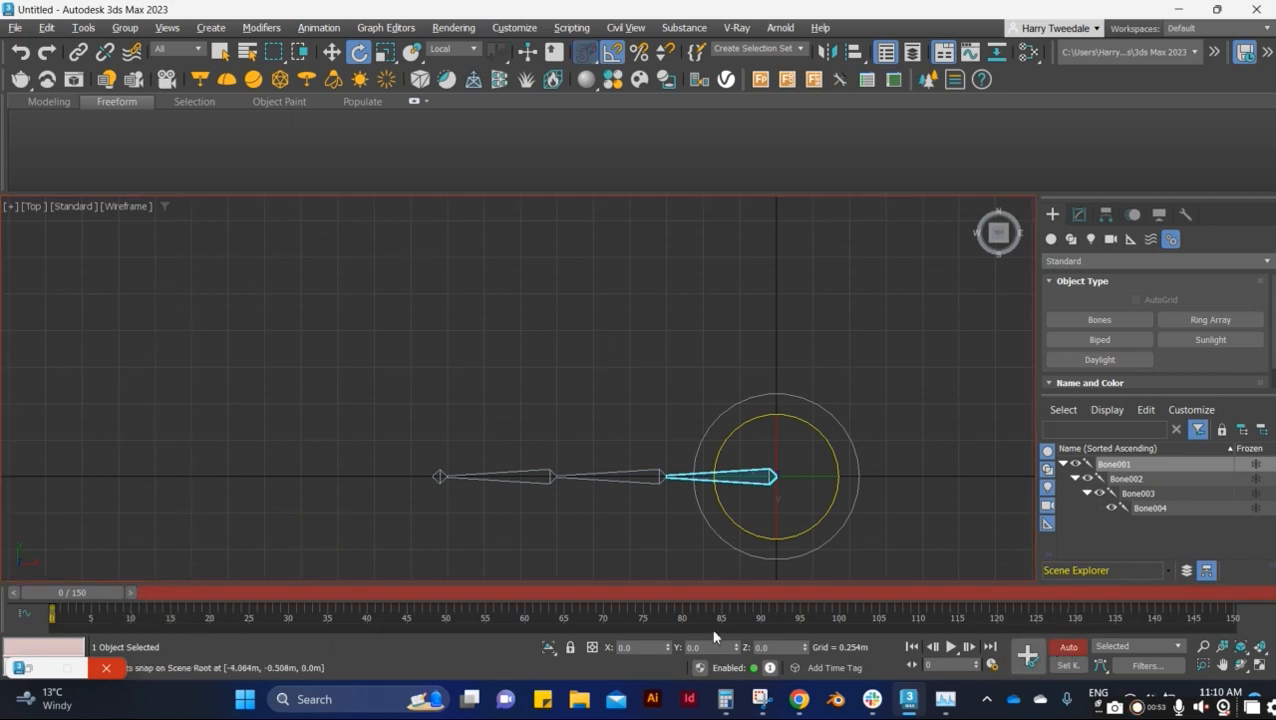
# - At frame 30, rotate the root, second and third bones clockwise so the chain lifts and bends progressively upward
pyautogui.scroll(-2, 684, 527)
pyautogui.scroll(4, 758, 507)
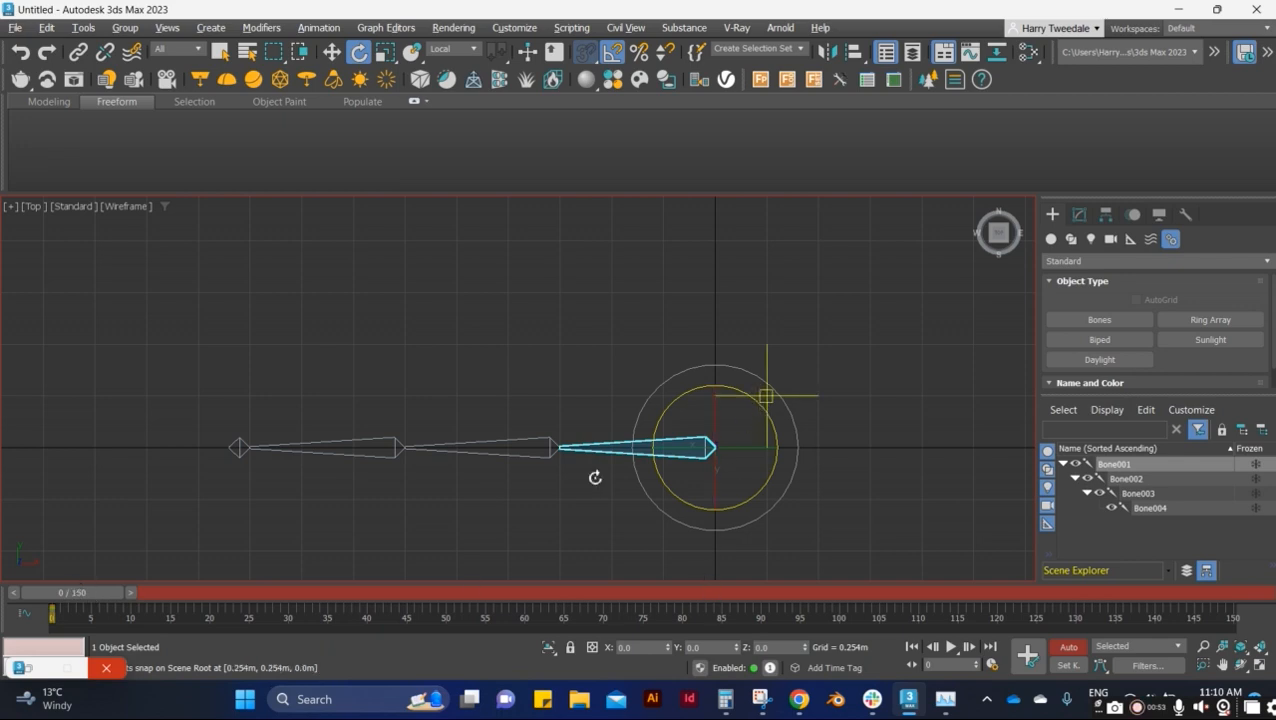
pyautogui.moveTo(83, 594); pyautogui.dragTo(290, 606)
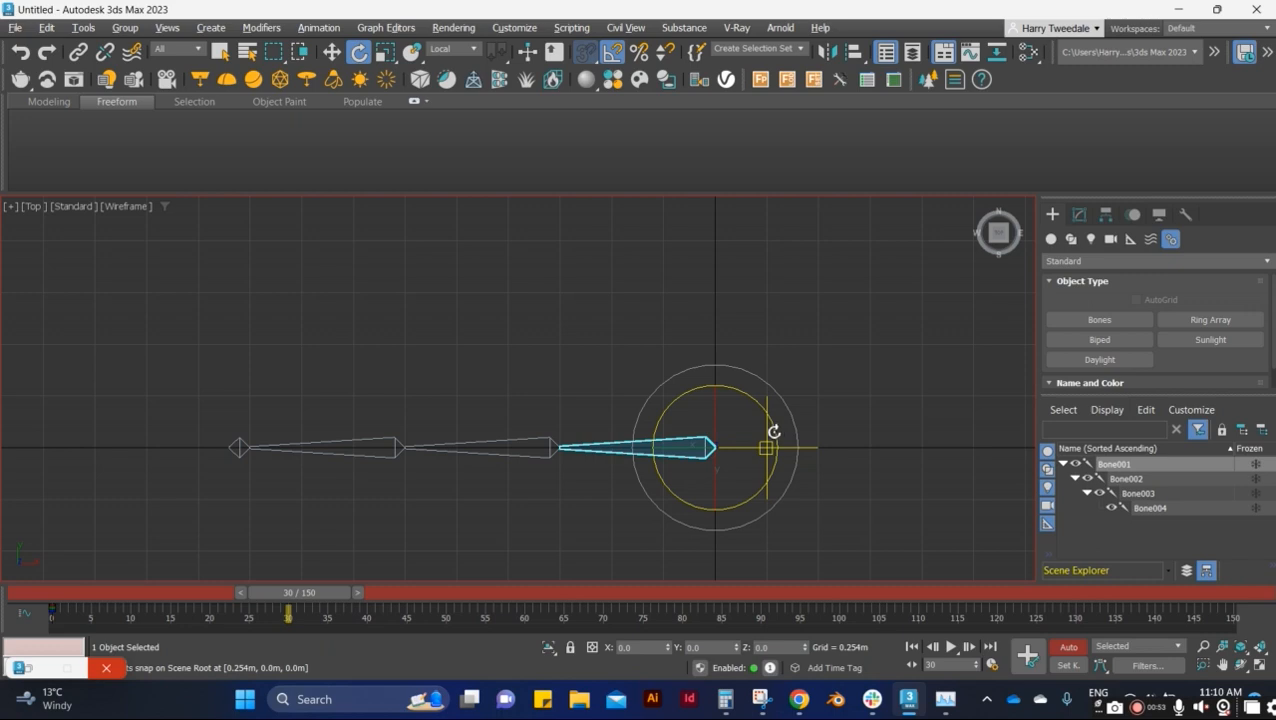
pyautogui.moveTo(767, 415); pyautogui.dragTo(777, 426)
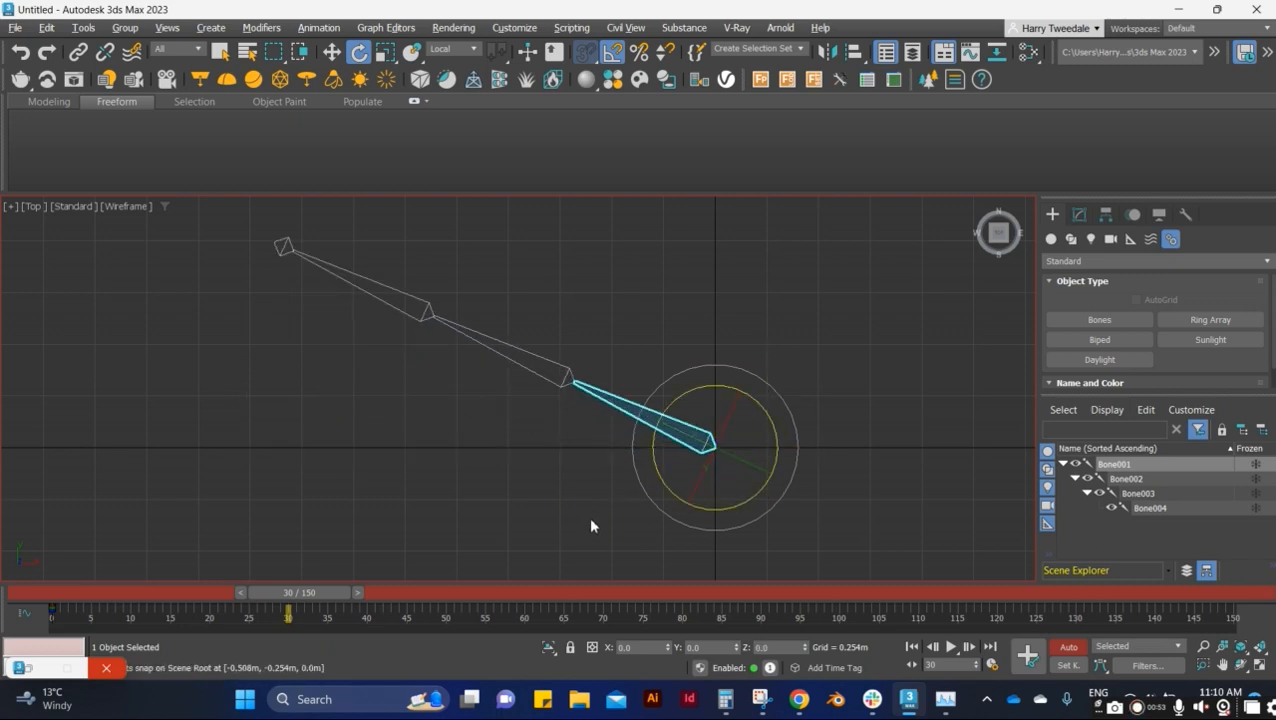
pyautogui.scroll(-3, 600, 518)
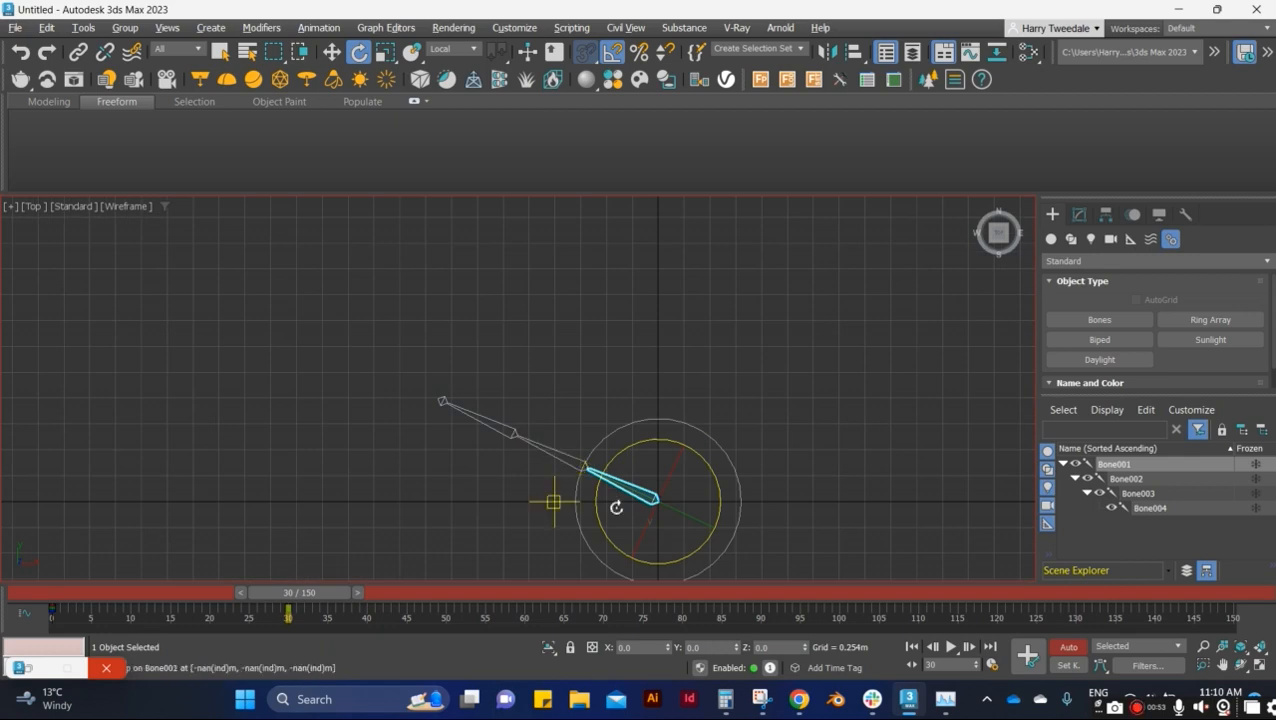
pyautogui.click(560, 451)
pyautogui.moveTo(634, 427); pyautogui.dragTo(640, 436)
pyautogui.click(513, 400)
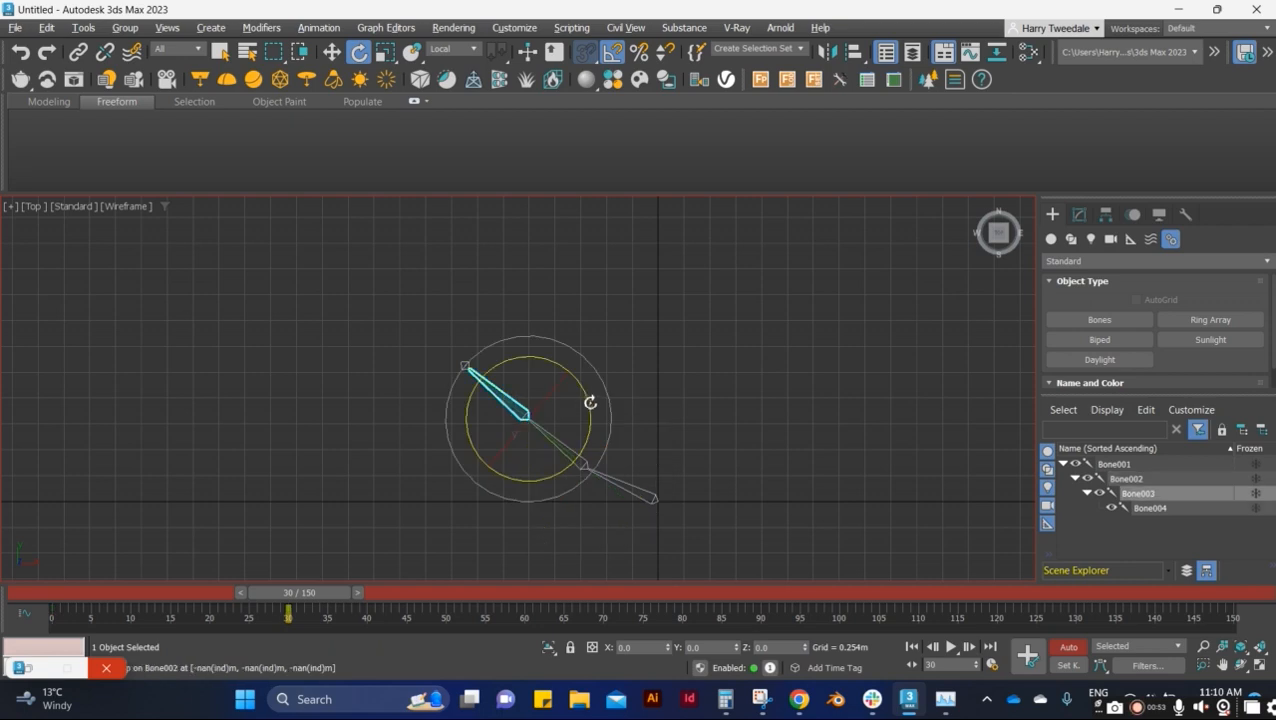
pyautogui.moveTo(589, 390)
pyautogui.mouseDown()
pyautogui.moveTo(578, 373)
pyautogui.moveTo(587, 393)
pyautogui.mouseUp()
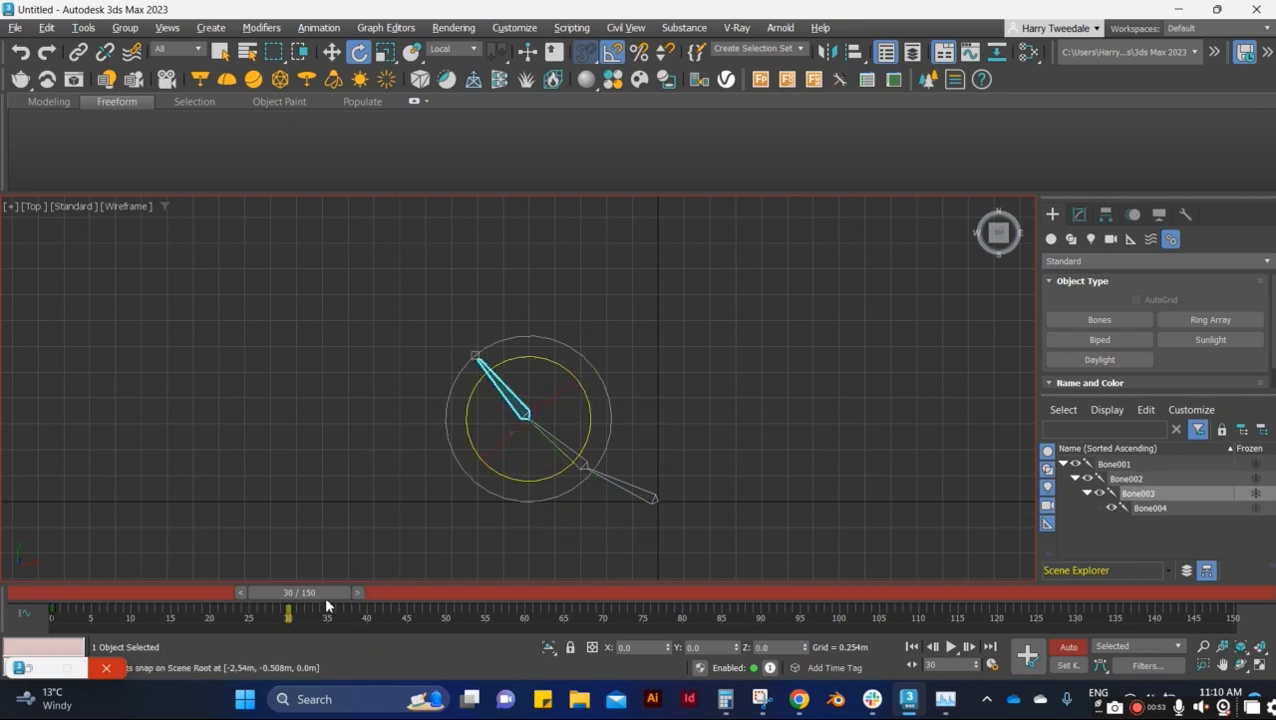
# - At frame 45, rotate the root, second and third bones clockwise so the chain stands up and its end bone tips over toward positive X
pyautogui.moveTo(321, 595); pyautogui.dragTo(415, 613)
pyautogui.press('e')
pyautogui.click(598, 480)
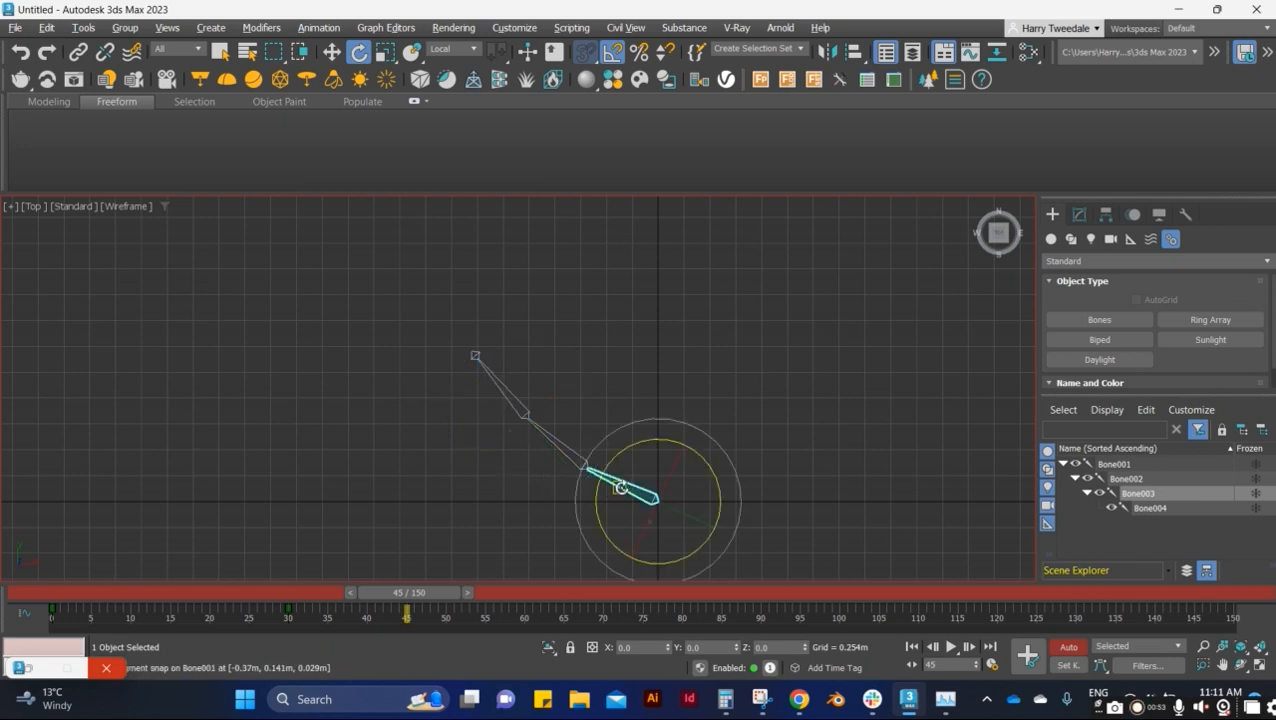
pyautogui.moveTo(692, 450); pyautogui.dragTo(704, 456)
pyautogui.click(608, 430)
pyautogui.click(608, 430)
pyautogui.moveTo(608, 430); pyautogui.dragTo(648, 340)
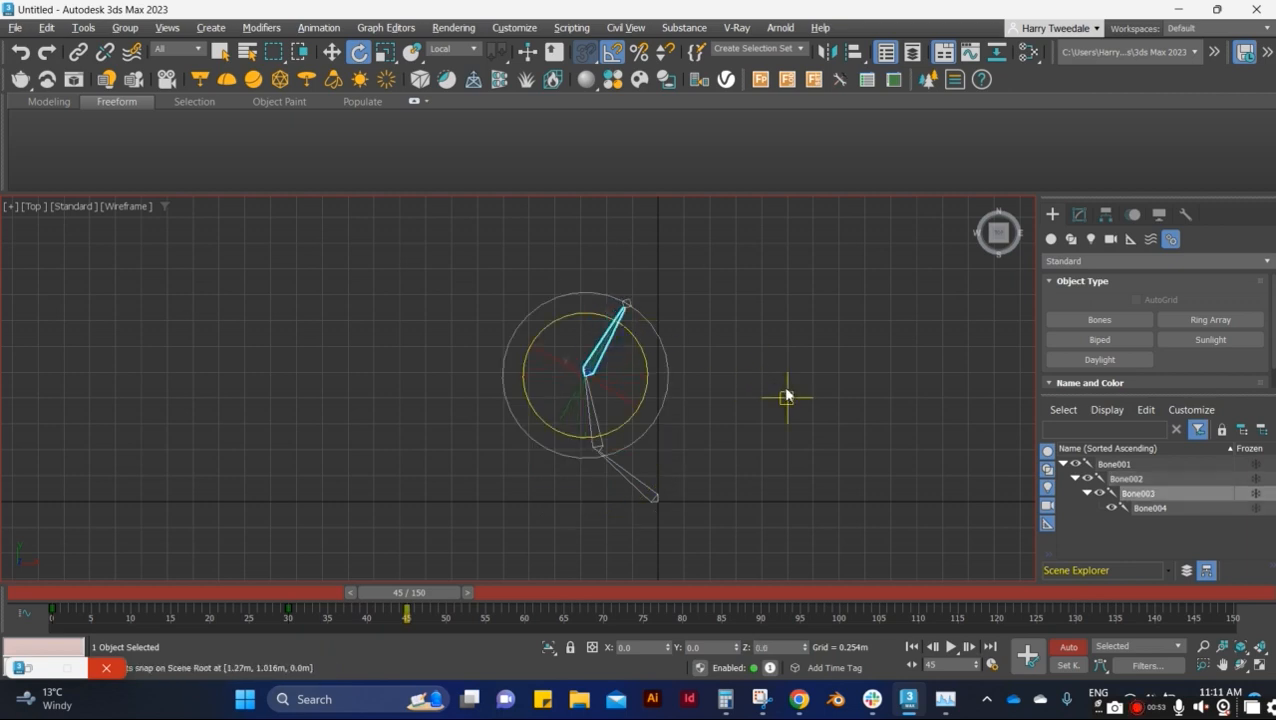
pyautogui.click(786, 396)
# - Still at frame 45, rotate the root bone further clockwise until it points just past vertical toward positive X
pyautogui.moveTo(439, 596); pyautogui.dragTo(410, 621)
pyautogui.press('e')
pyautogui.click(628, 475)
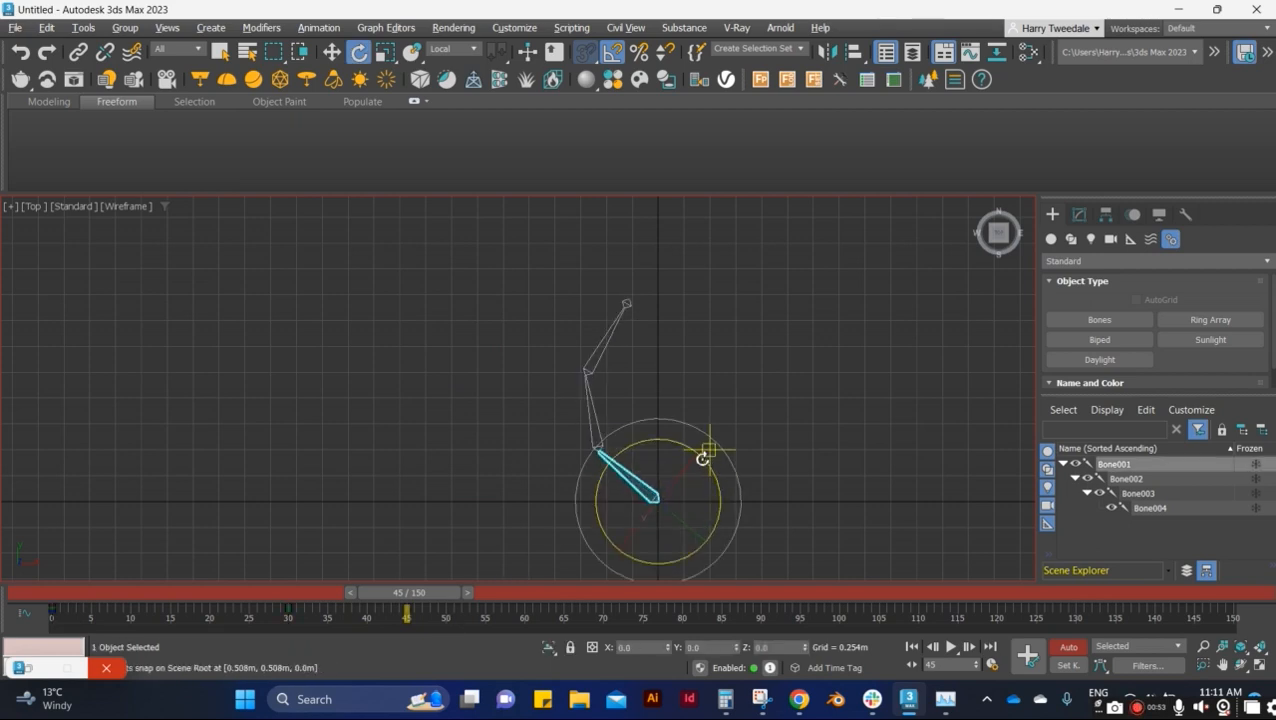
pyautogui.moveTo(680, 447); pyautogui.dragTo(720, 456)
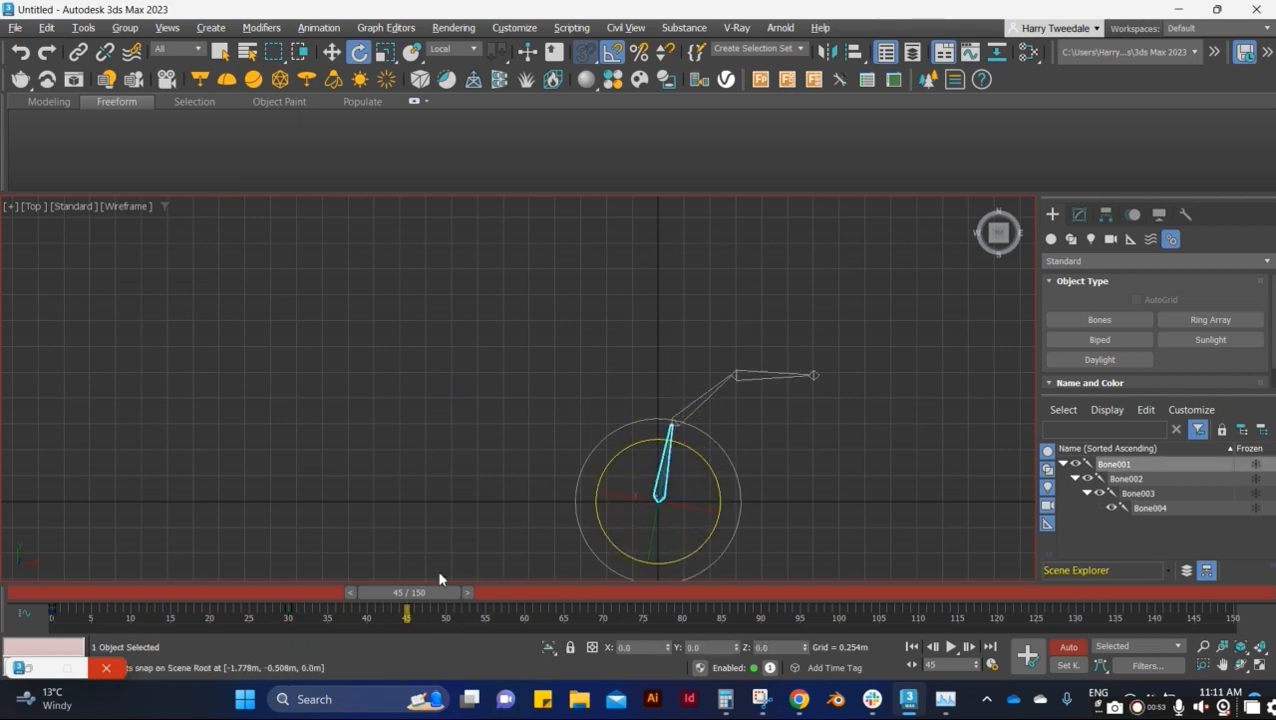
# - Move the timeline to frame 65 and make the Rotate tool active
pyautogui.moveTo(414, 598); pyautogui.dragTo(565, 607)
pyautogui.press('e')
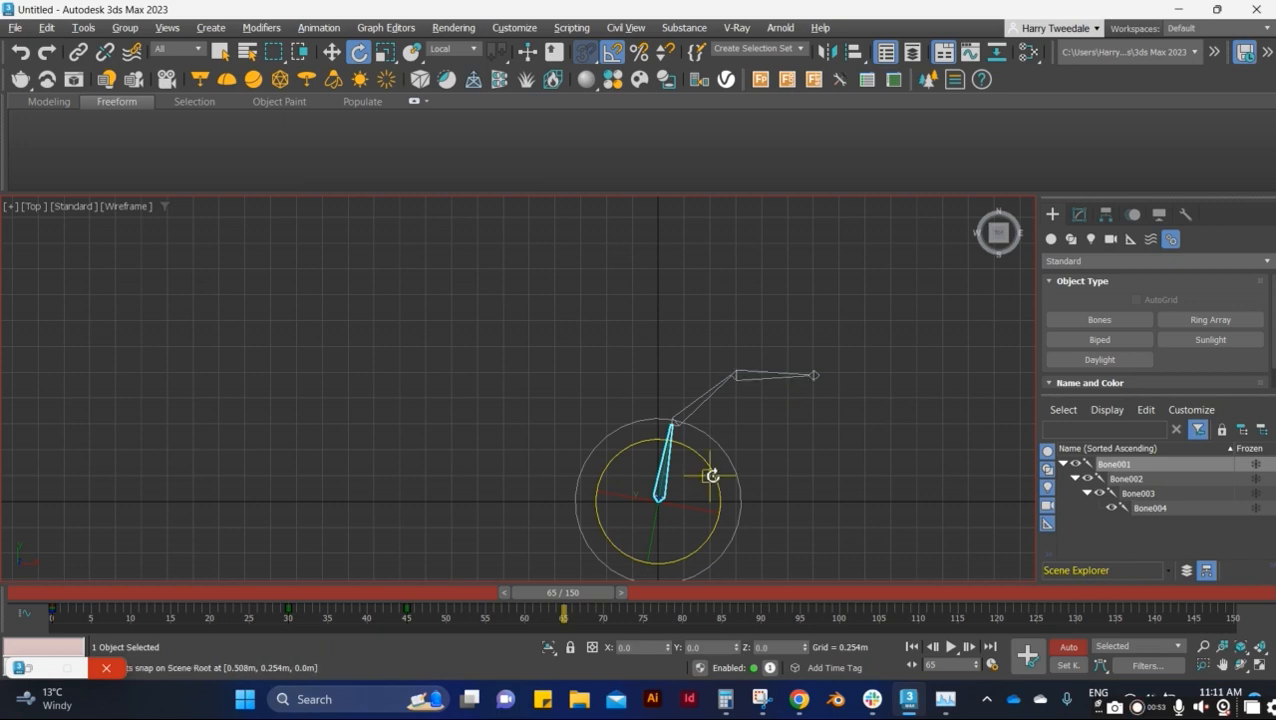
pyautogui.moveTo(709, 473); pyautogui.dragTo(729, 479)
pyautogui.hotkey('ctrl', 'z')
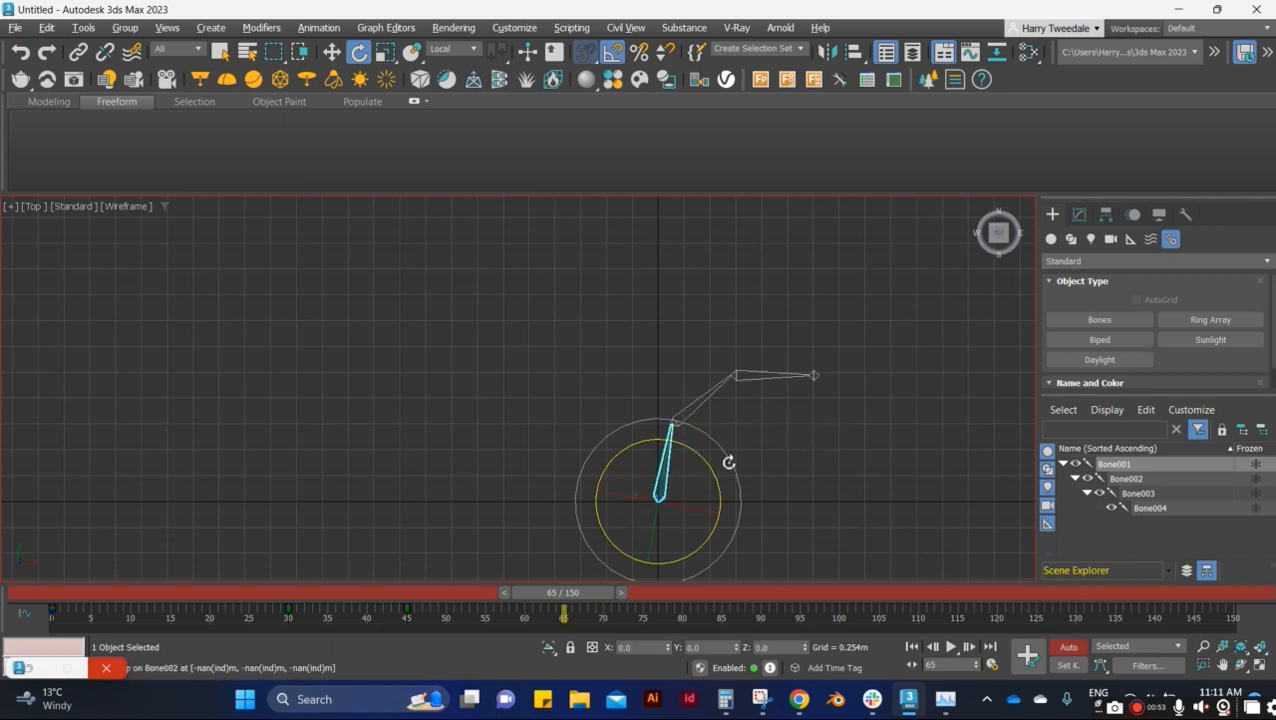
pyautogui.click(773, 378)
pyautogui.moveTo(777, 336); pyautogui.dragTo(768, 319)
pyautogui.hotkey('ctrl', 'z')
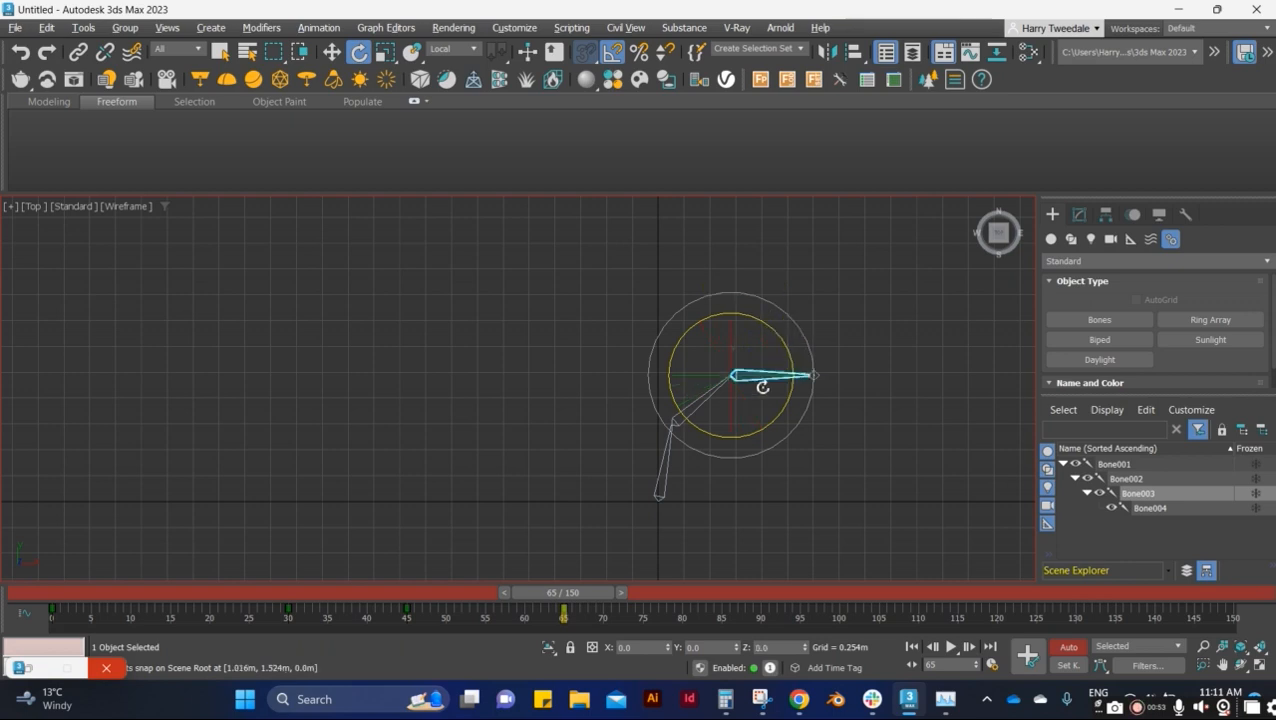
# - At frame 65, rotate the root bone 20 degrees clockwise and turn the third bone back counterclockwise until it is horizontal
pyautogui.click(663, 466)
pyautogui.moveTo(700, 452); pyautogui.dragTo(713, 465)
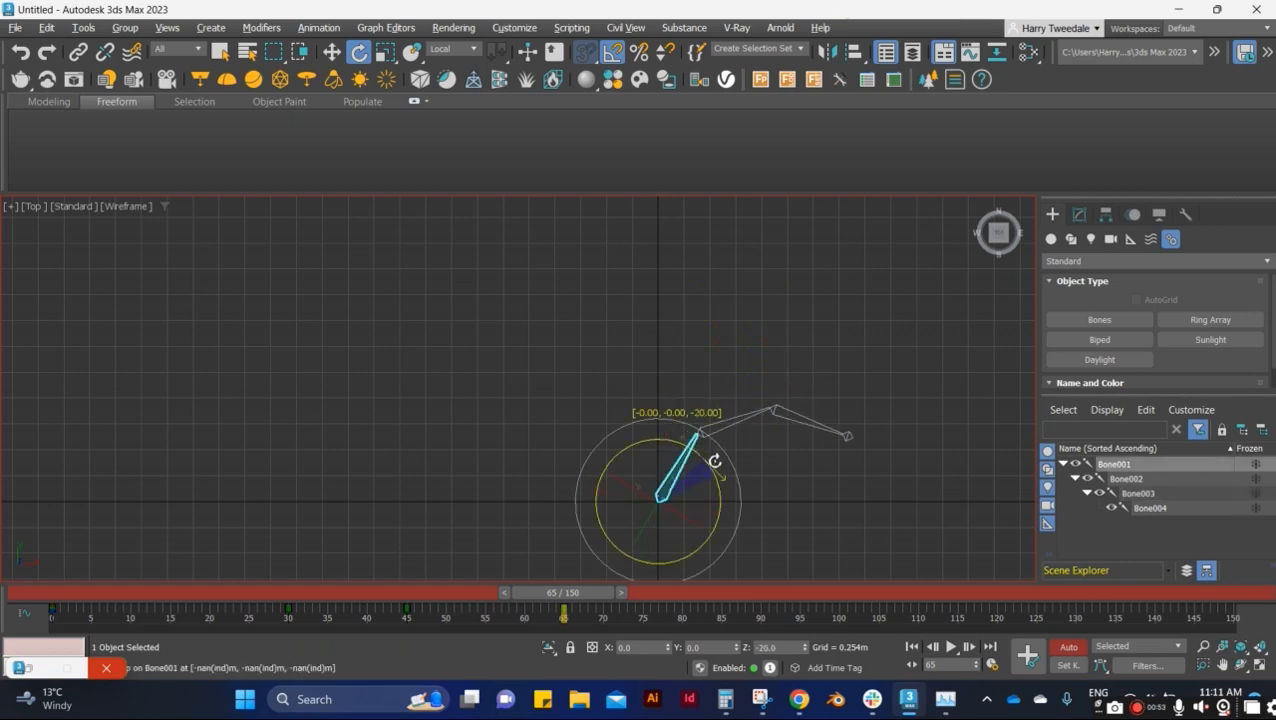
pyautogui.click(796, 415)
pyautogui.moveTo(825, 427); pyautogui.dragTo(826, 398)
# - At frame 90, lower the root bone further clockwise, raise the third bone slightly counterclockwise, and deselect everything
pyautogui.moveTo(581, 609); pyautogui.dragTo(760, 598)
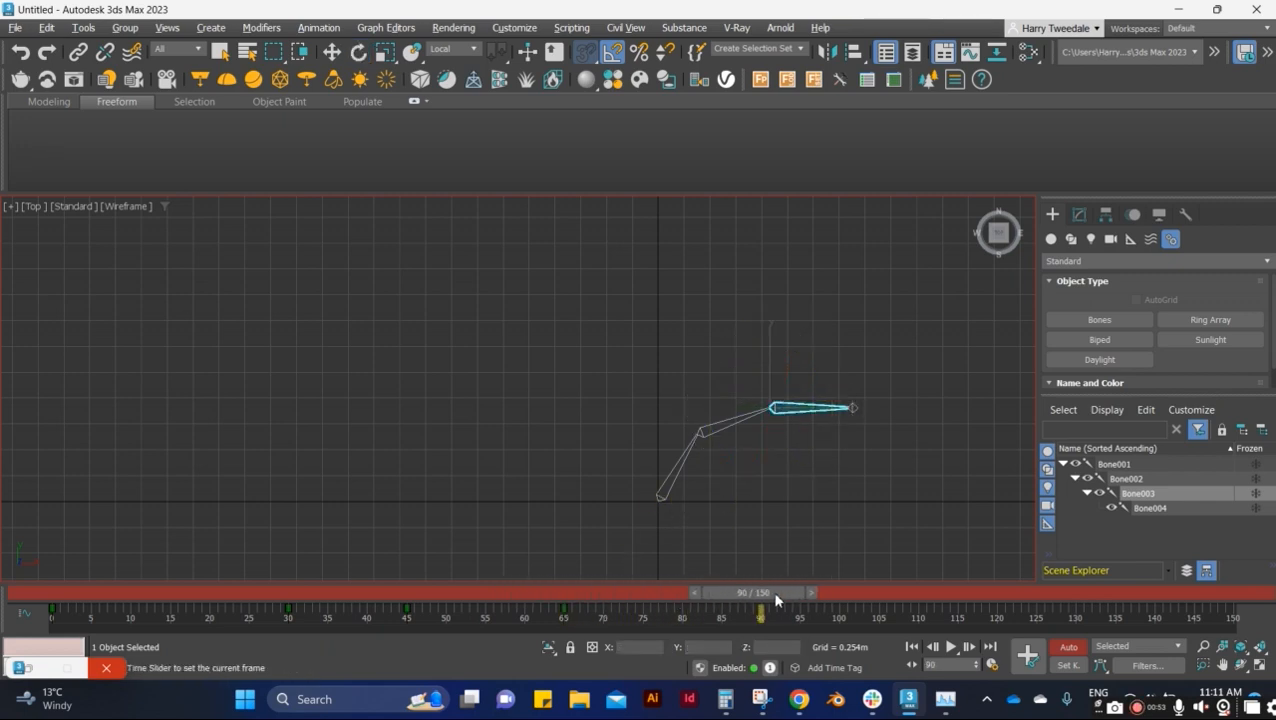
pyautogui.click(682, 469)
pyautogui.moveTo(713, 471); pyautogui.dragTo(735, 468)
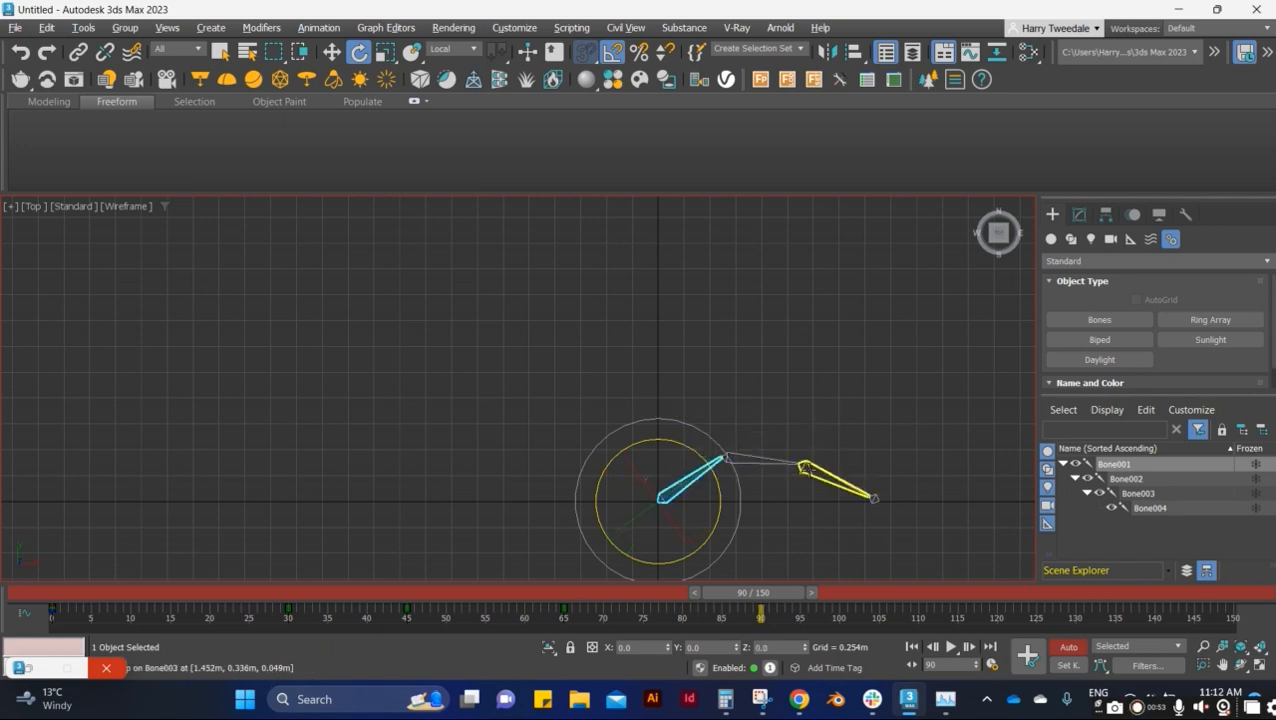
pyautogui.click(814, 464)
pyautogui.moveTo(789, 401); pyautogui.dragTo(788, 405)
pyautogui.click(735, 562)
# - Play the bone animation from frame 0 and return to the first frame
pyautogui.moveTo(755, 592); pyautogui.dragTo(65, 595)
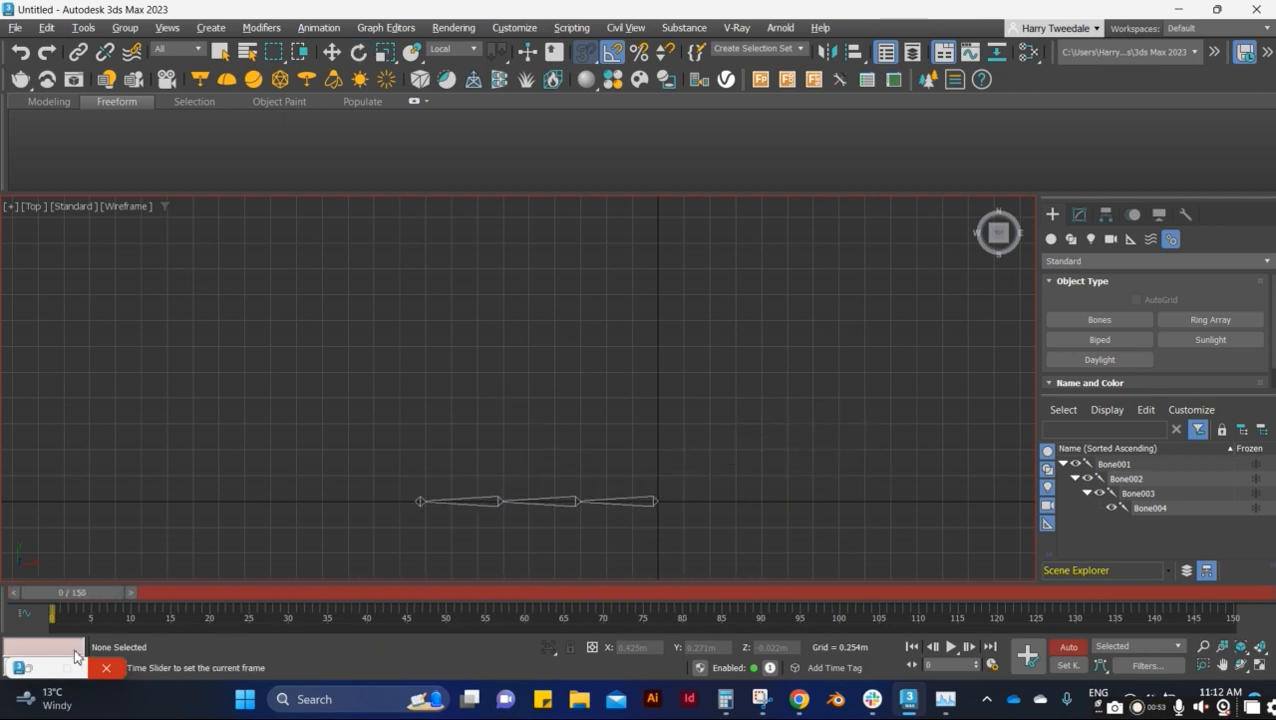
pyautogui.click(951, 648)
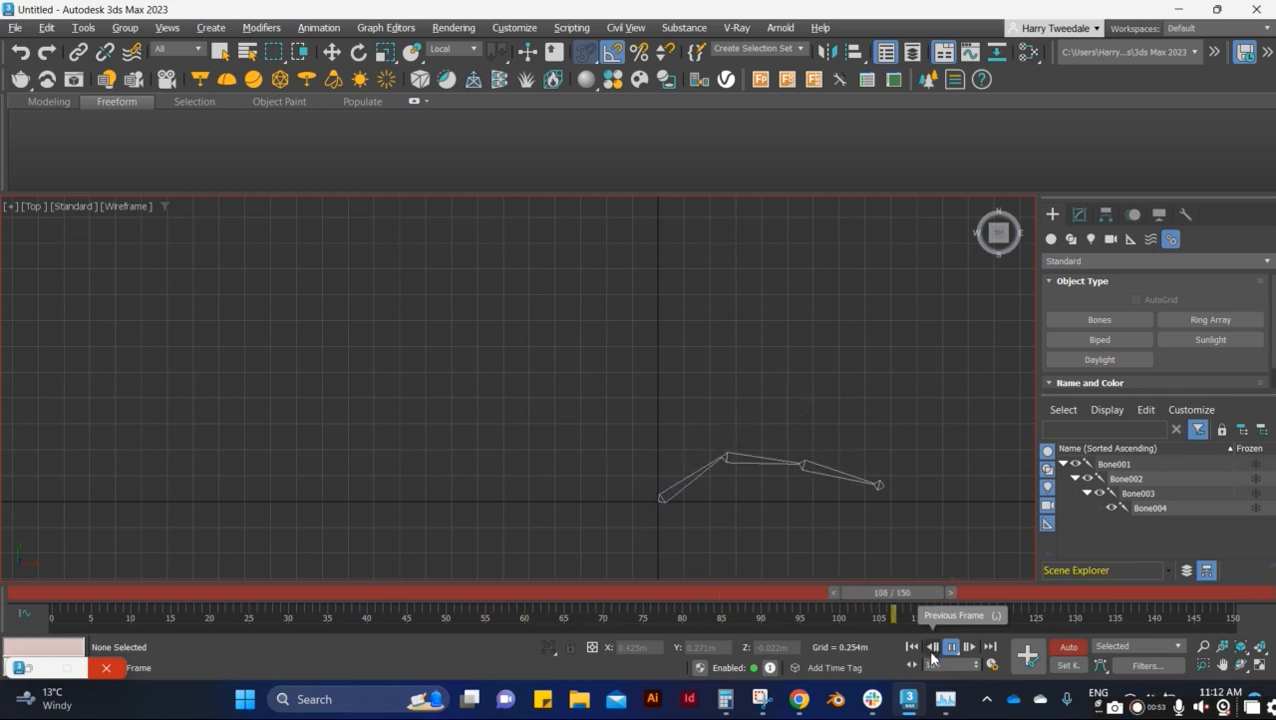
pyautogui.click(911, 647)
pyautogui.press('e')
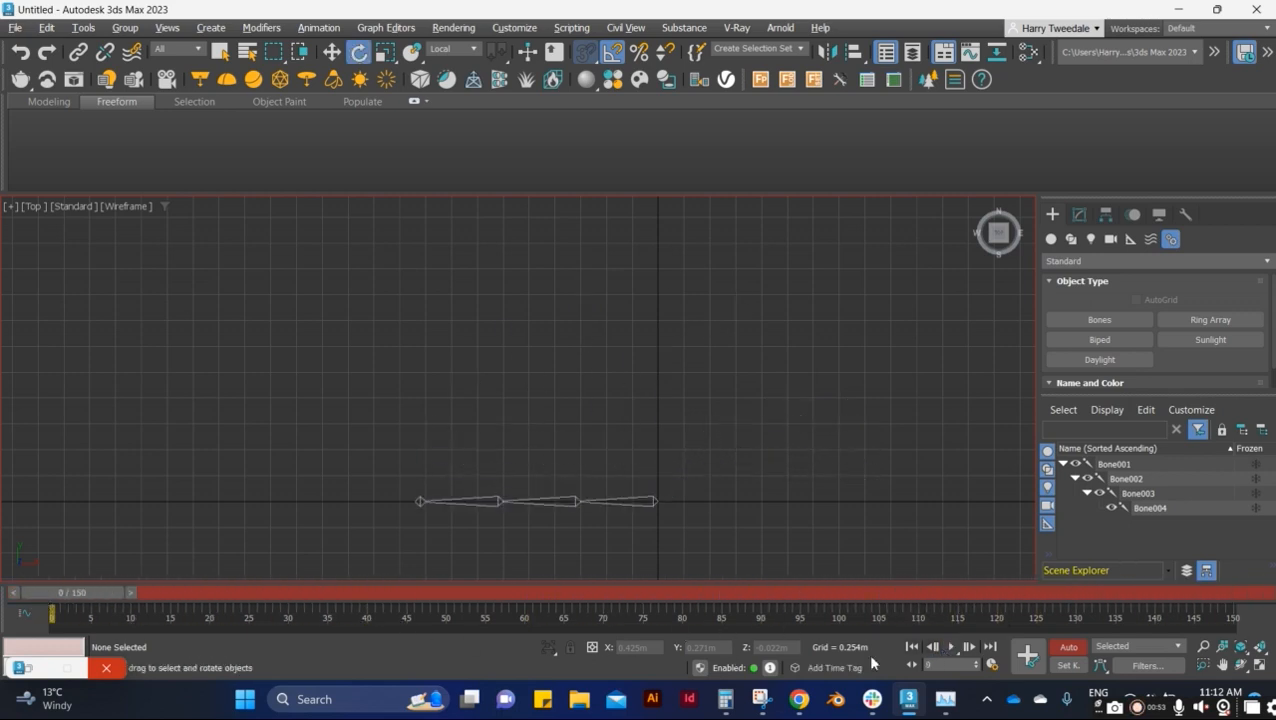
# - Clone the root bone as a Copy named Bone005, and cancel the second clone
pyautogui.click(615, 501)
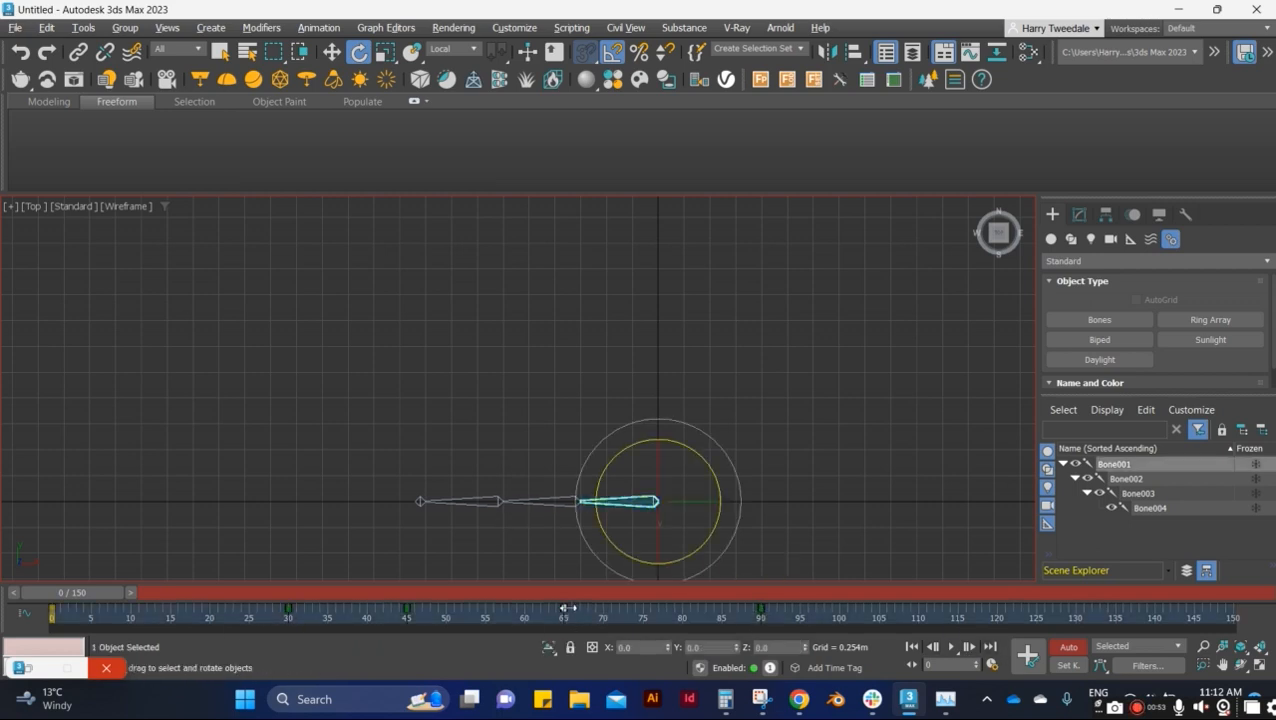
pyautogui.hotkey('ctrl', 'v')
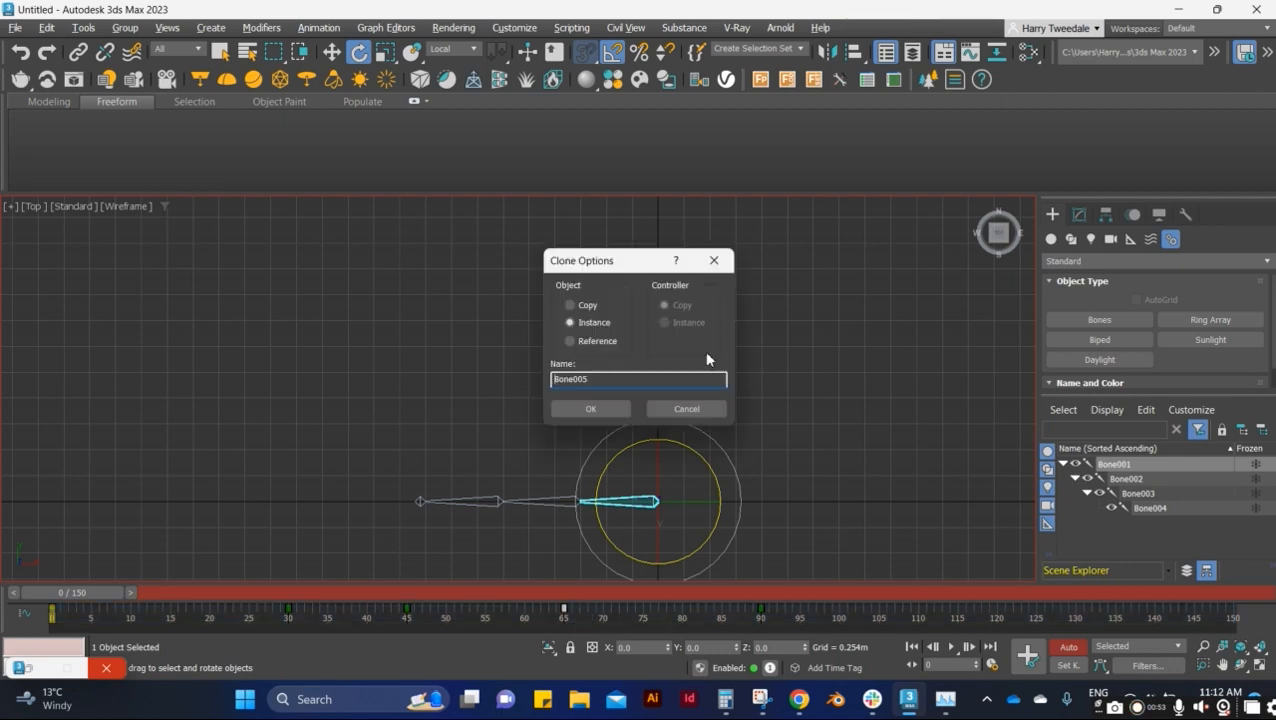
pyautogui.click(590, 306)
pyautogui.click(592, 408)
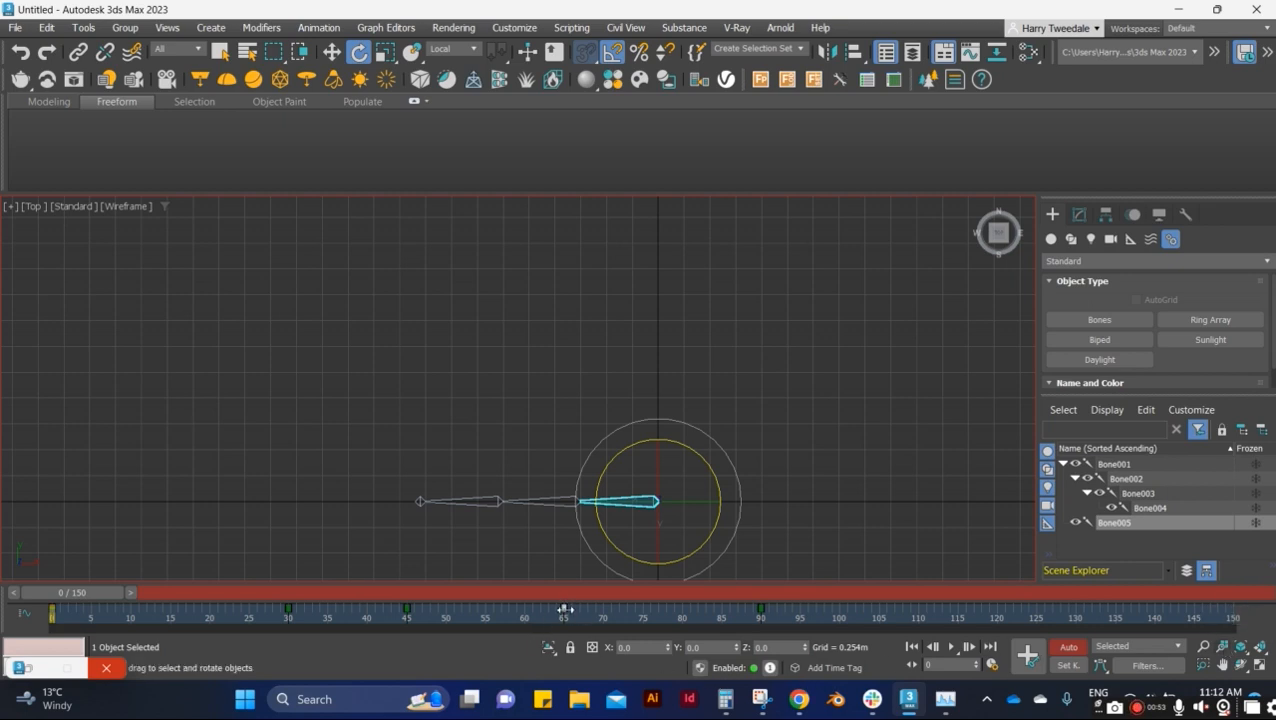
pyautogui.hotkey('ctrl', 'v')
pyautogui.click(683, 414)
# - Examine the individual bones' keyframes and the chain's pose at frames 0 and 8
pyautogui.scroll(-3, 474, 528)
pyautogui.moveTo(472, 529); pyautogui.dragTo(475, 476, button='middle')
pyautogui.scroll(5, 540, 430)
pyautogui.click(573, 393)
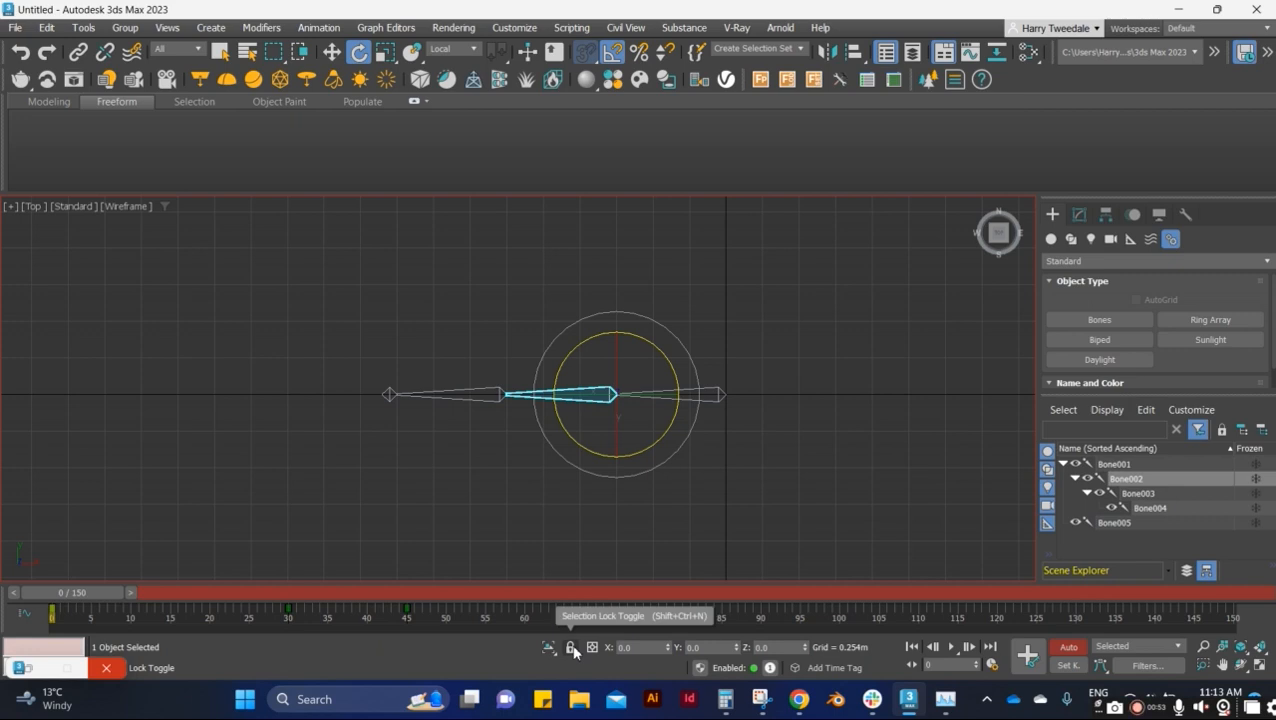
pyautogui.moveTo(106, 593); pyautogui.dragTo(163, 593)
pyautogui.click(700, 394)
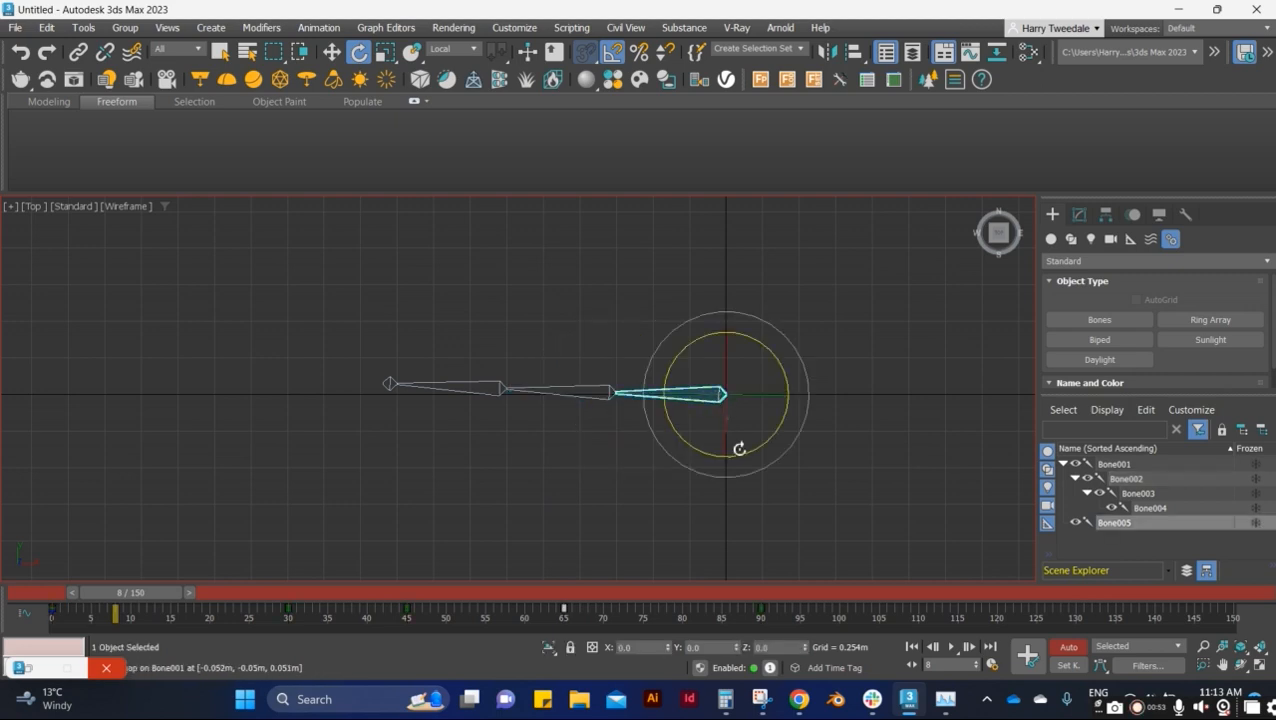
pyautogui.click(444, 399)
pyautogui.click(505, 389)
pyautogui.click(705, 393)
pyautogui.click(869, 391)
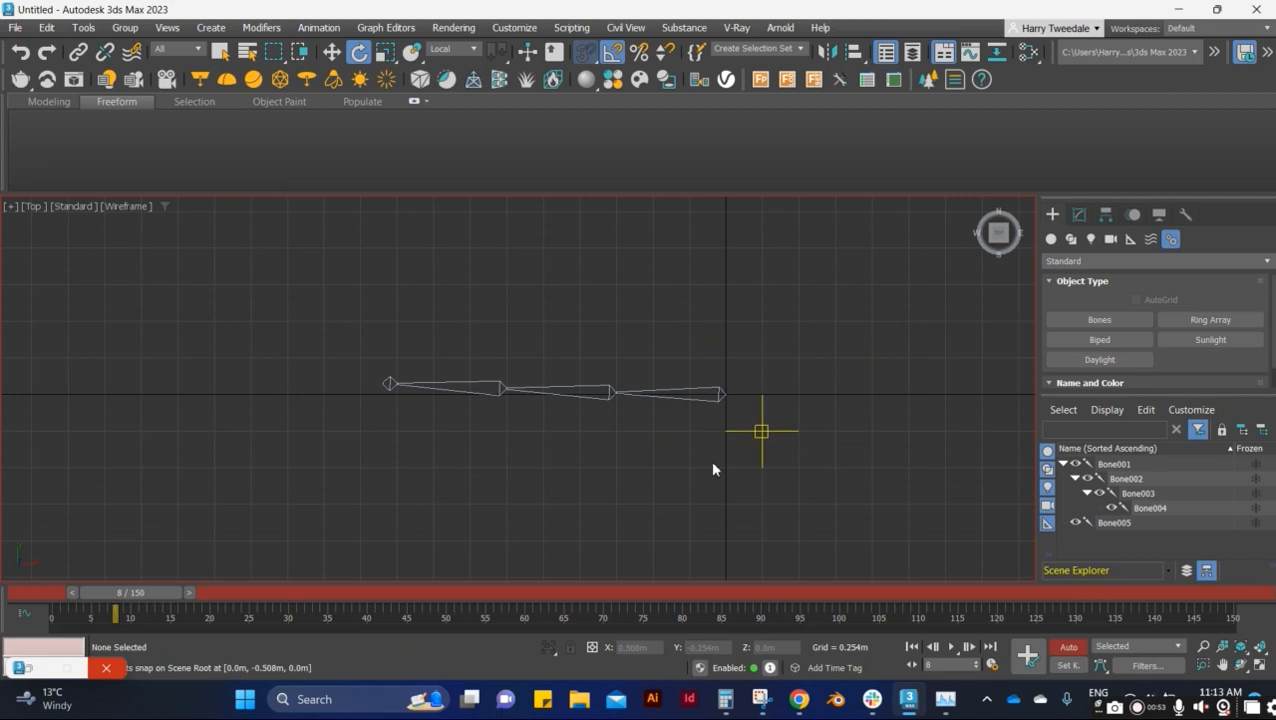
# - Delete the duplicate bone Bone005 and scrub the timeline back to frame 3
pyautogui.scroll(-1, 520, 488)
pyautogui.click(1126, 512)
pyautogui.click(1124, 523)
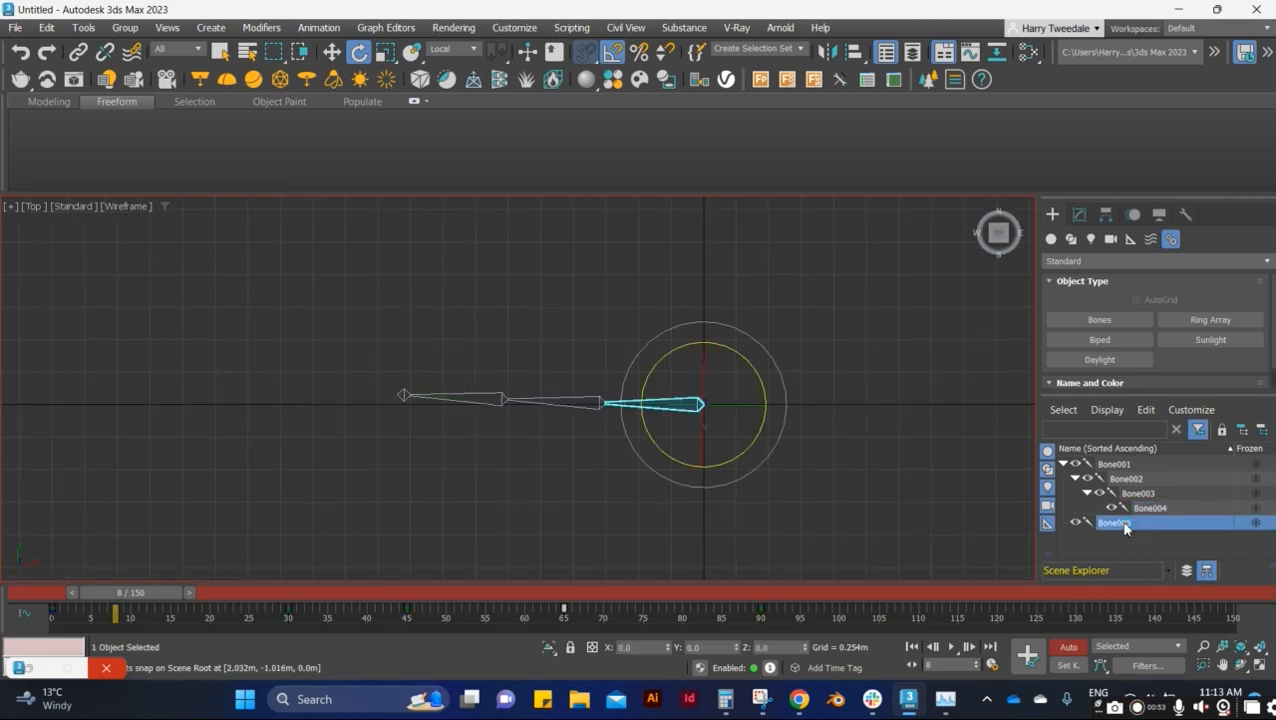
pyautogui.press('Delete')
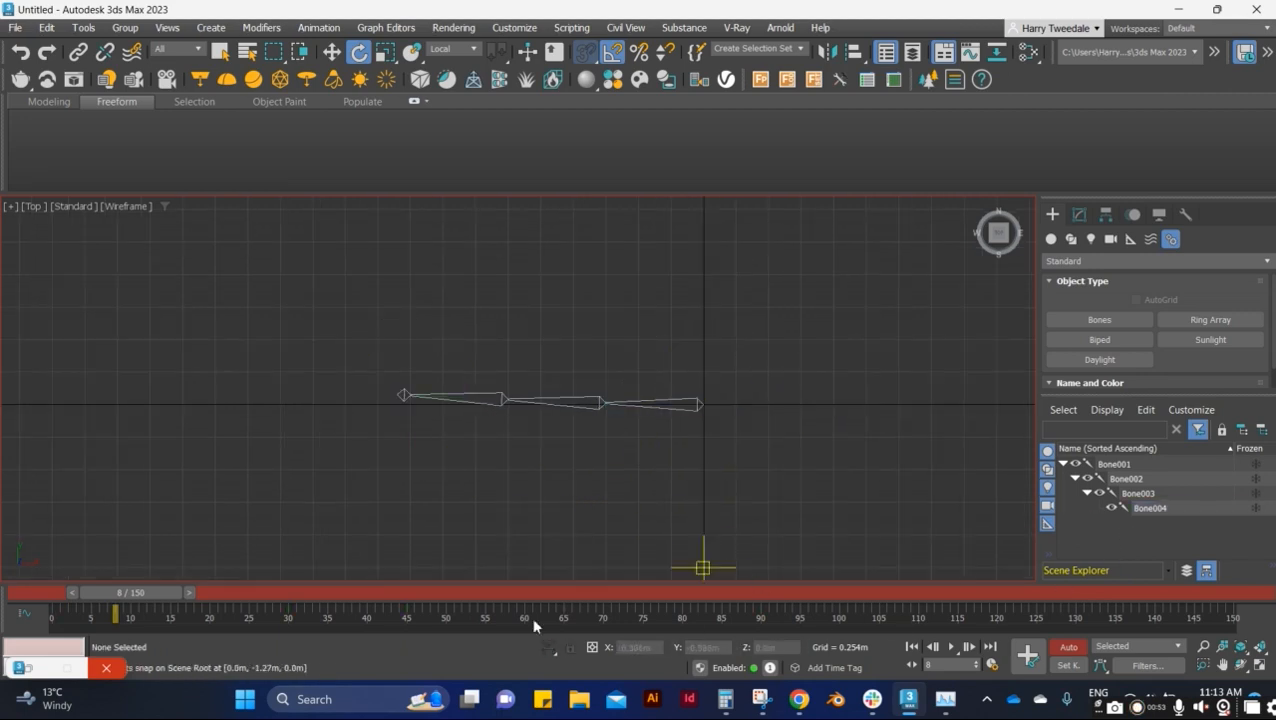
pyautogui.moveTo(168, 590); pyautogui.dragTo(114, 622)
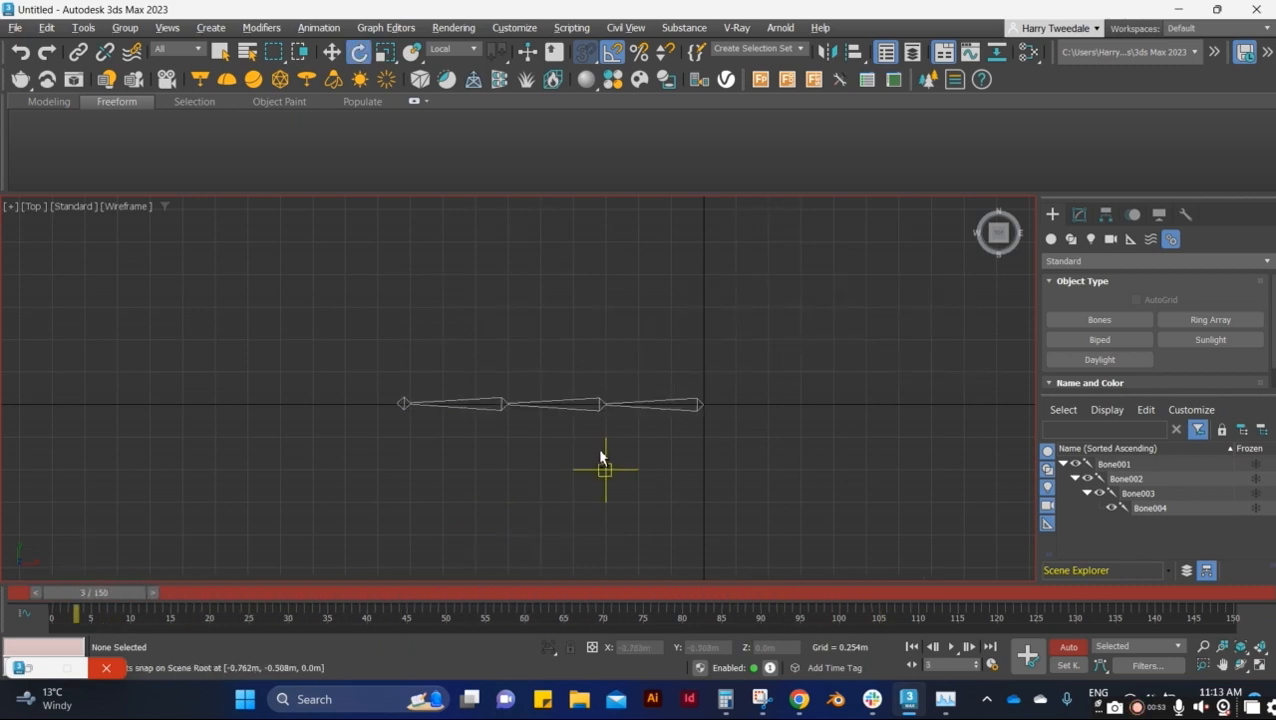
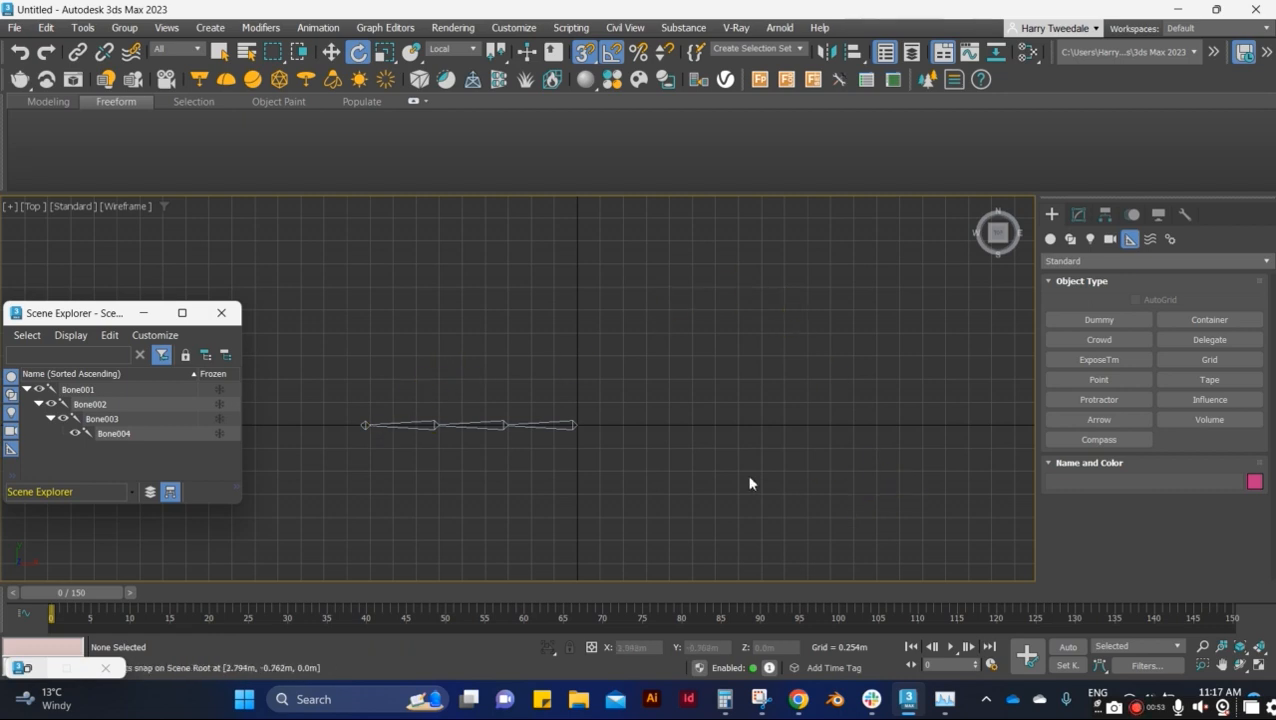
# - Create a Slider manipulator in the Top view above the bone chain and stretch it to a width of about 187
pyautogui.click(1105, 260)
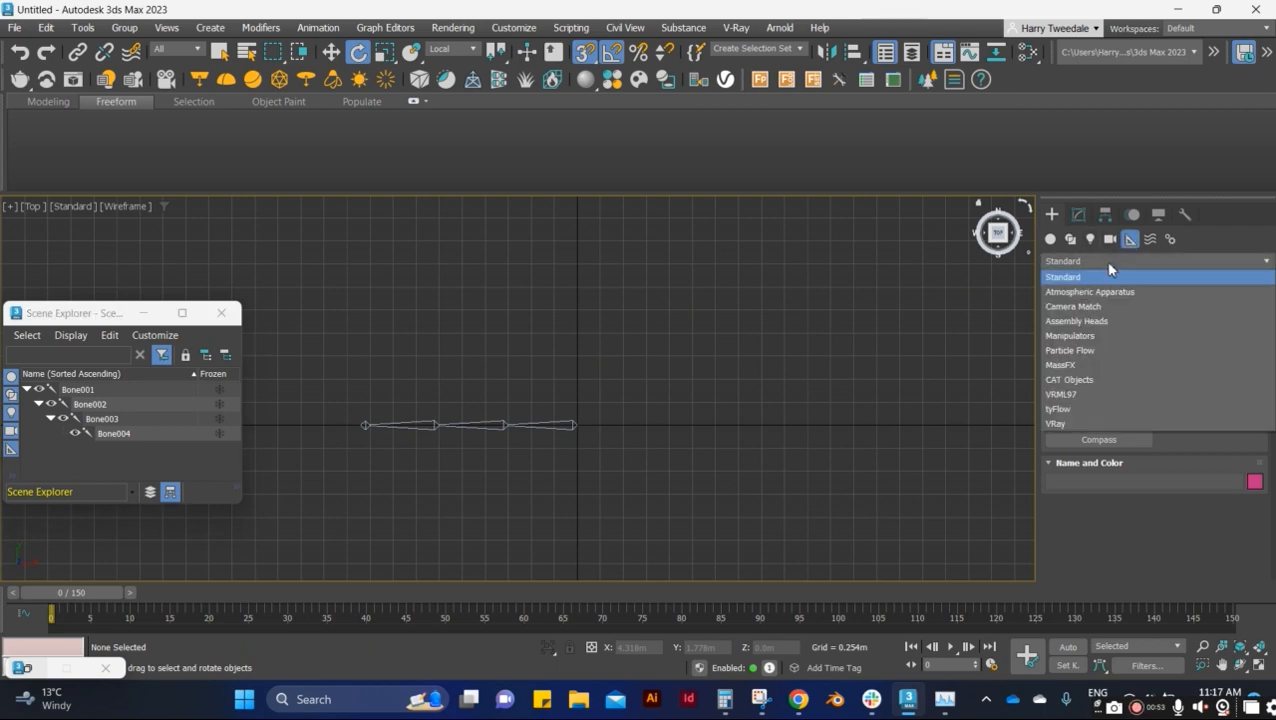
pyautogui.click(1090, 336)
pyautogui.click(1099, 339)
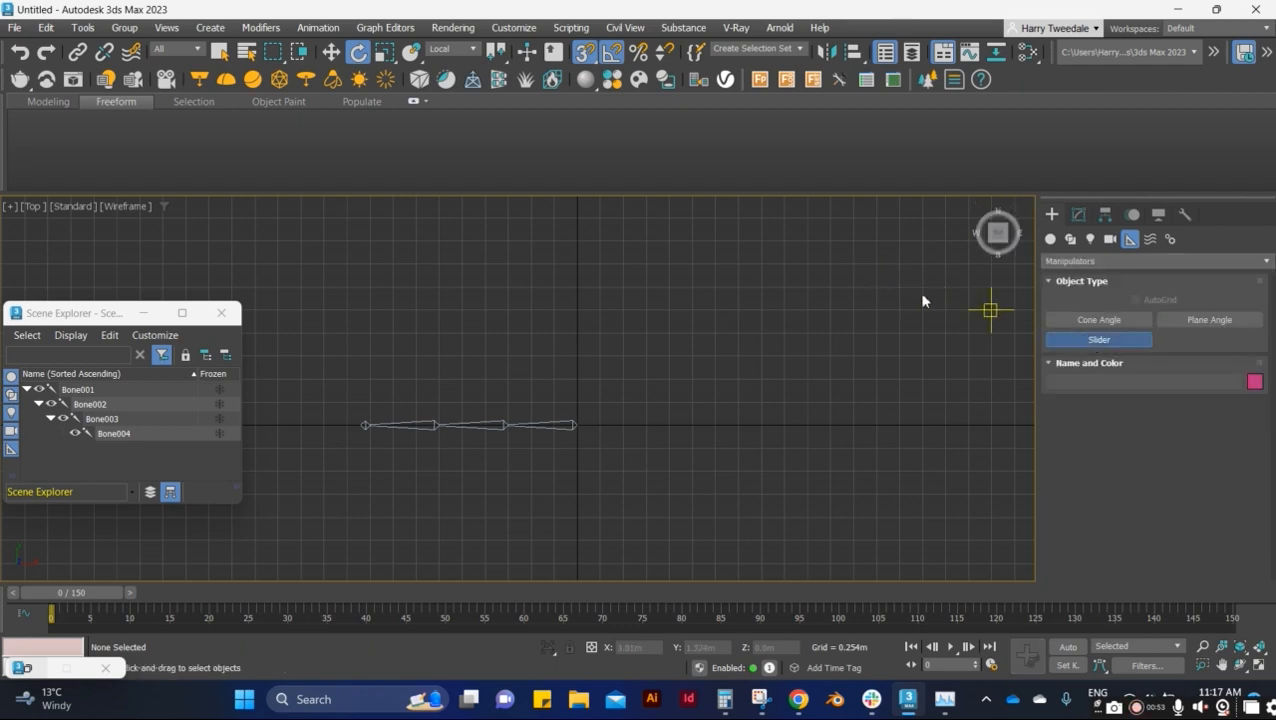
pyautogui.click(785, 260)
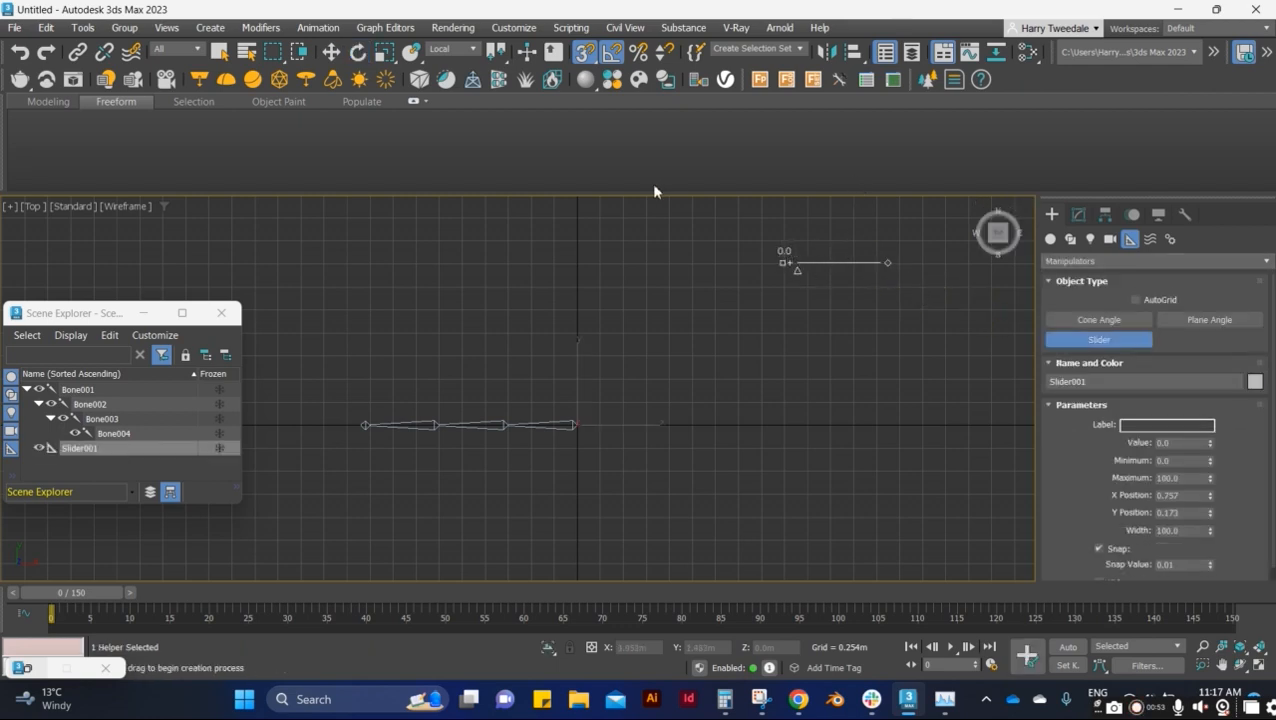
pyautogui.click(528, 54)
pyautogui.moveTo(886, 262)
pyautogui.mouseDown()
pyautogui.moveTo(950, 272)
pyautogui.moveTo(906, 270)
pyautogui.mouseUp()
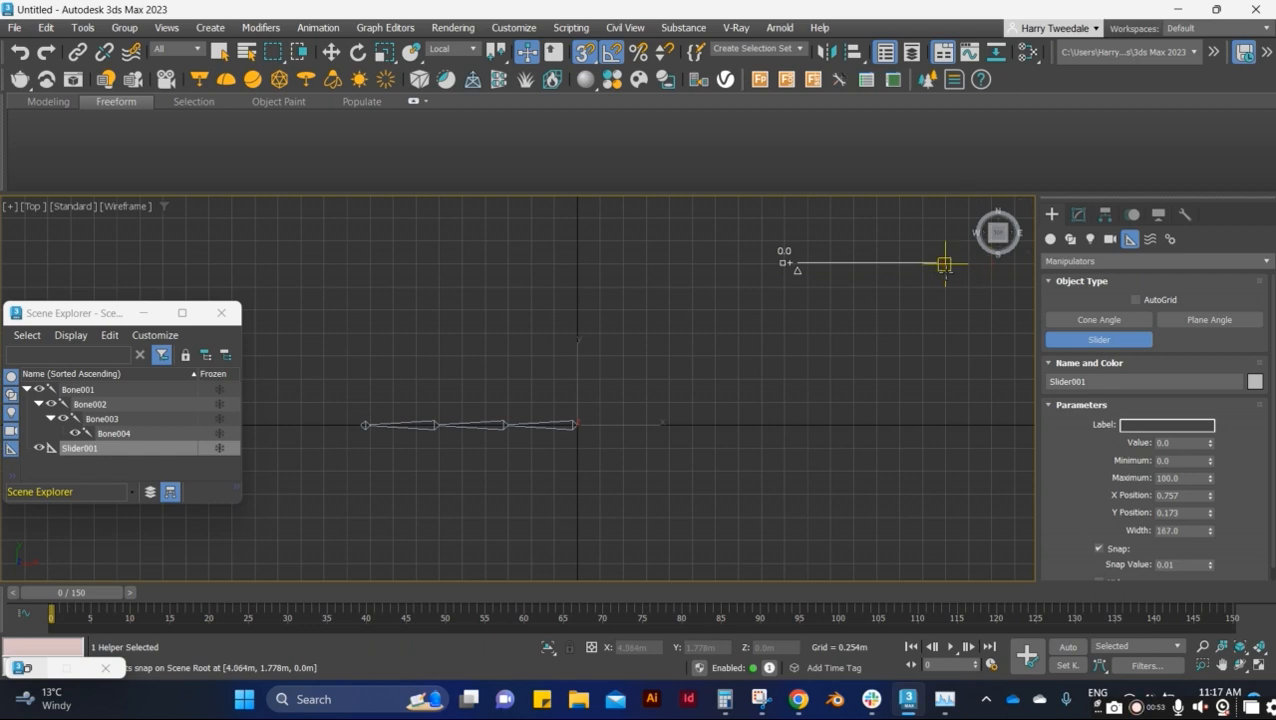
pyautogui.scroll(-2, 792, 310)
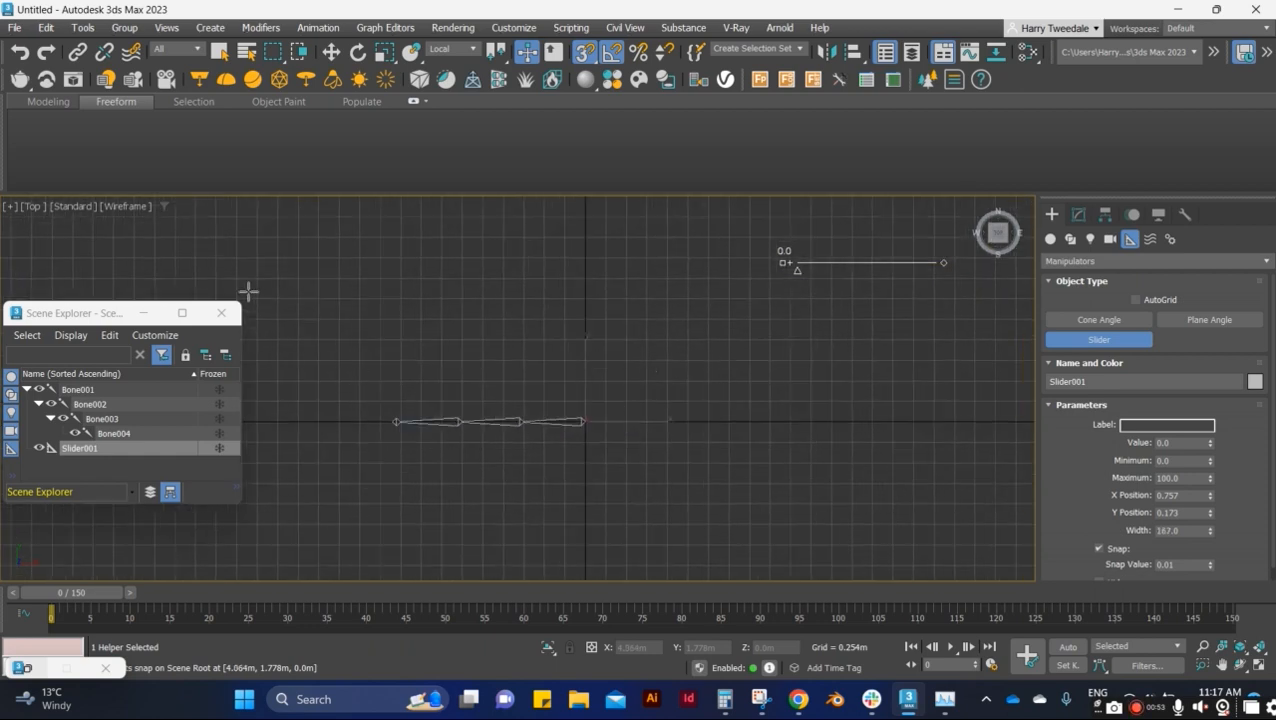
# - Move the Scene Explorer window up to free space around the bone chain
pyautogui.moveTo(86, 313); pyautogui.dragTo(89, 211)
pyautogui.click(112, 487)
pyautogui.scroll(5, 566, 428)
pyautogui.scroll(-1, 997, 343)
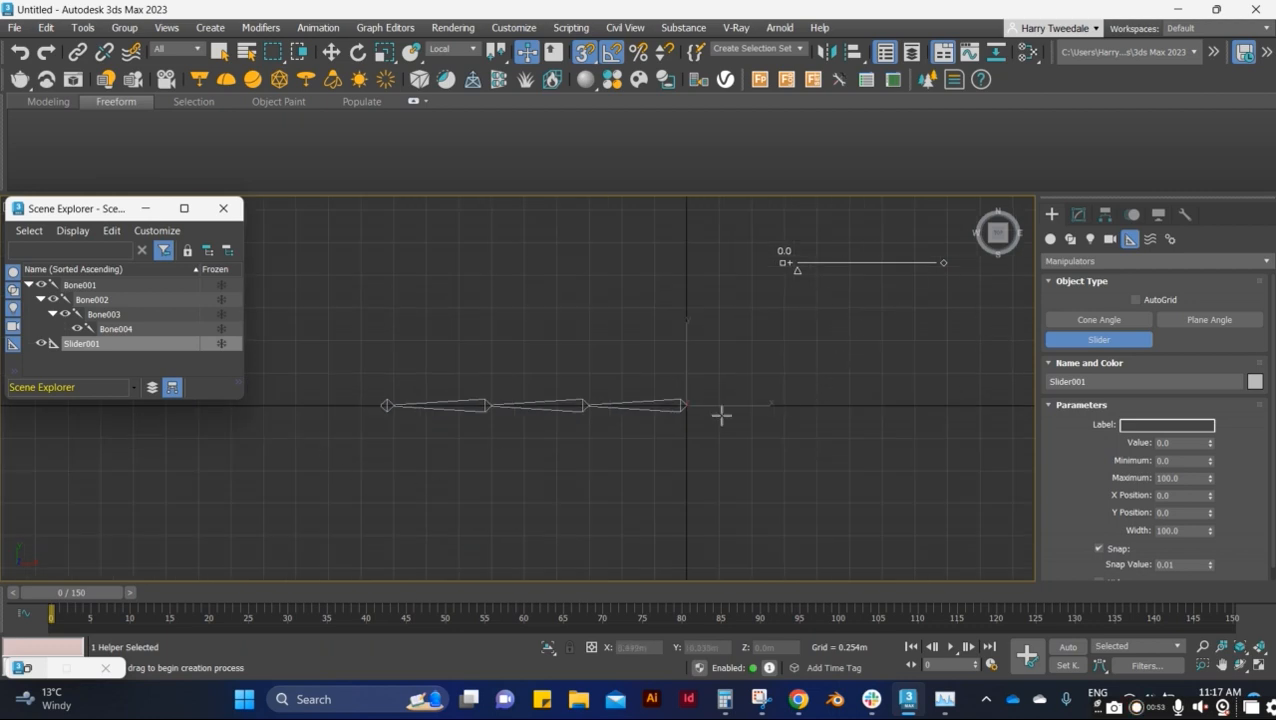
pyautogui.moveTo(105, 209); pyautogui.dragTo(94, 147)
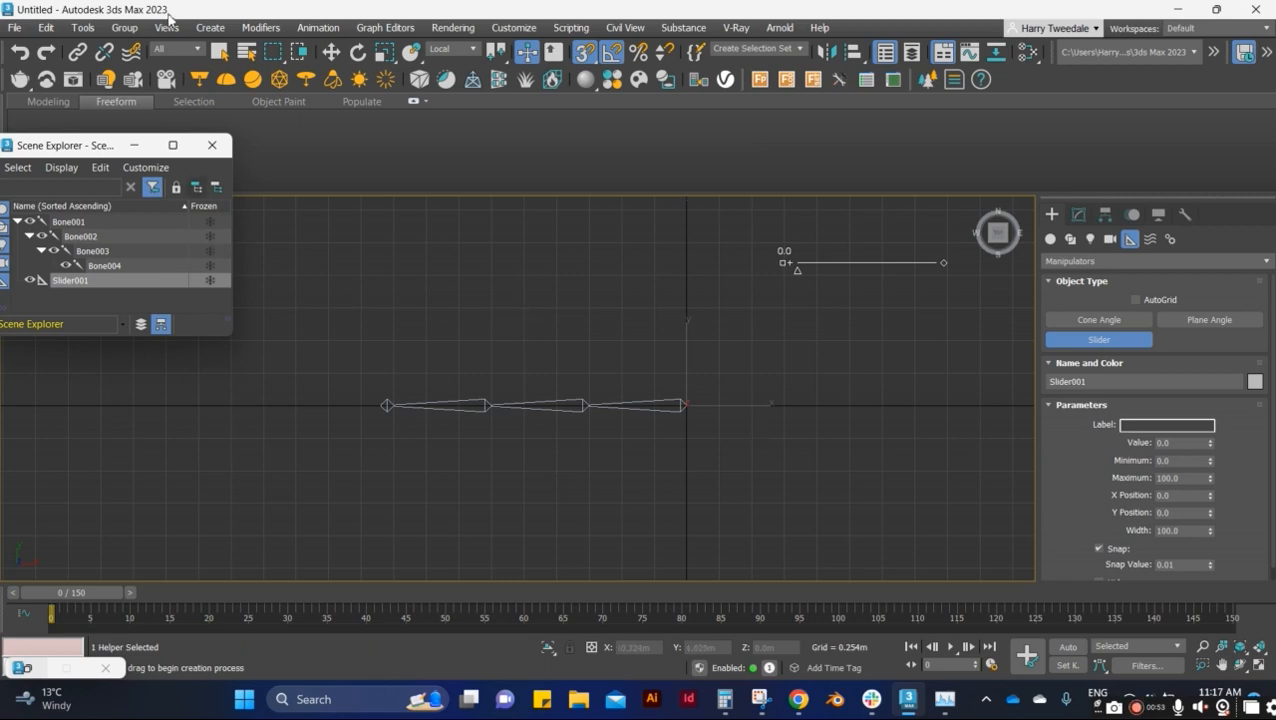
# - Open the Parameter Wire Dialog and move it clear of the bones and the slider
pyautogui.click(318, 27)
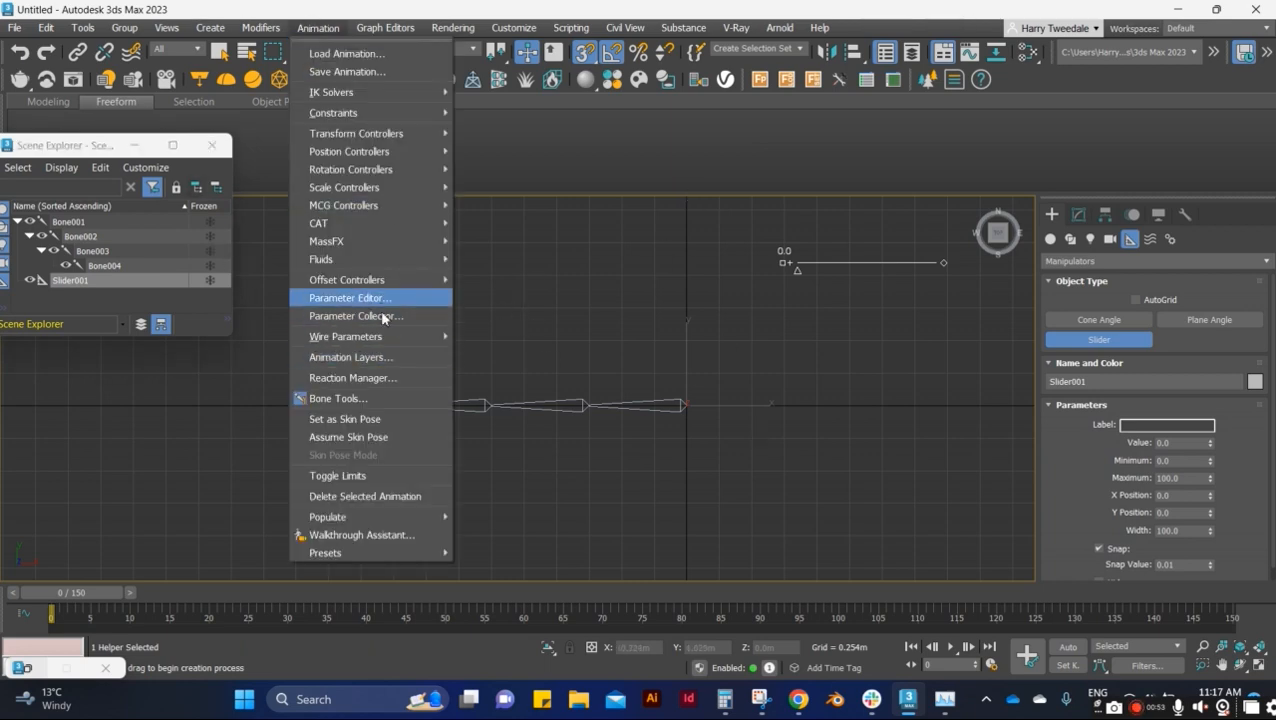
pyautogui.moveTo(377, 337)
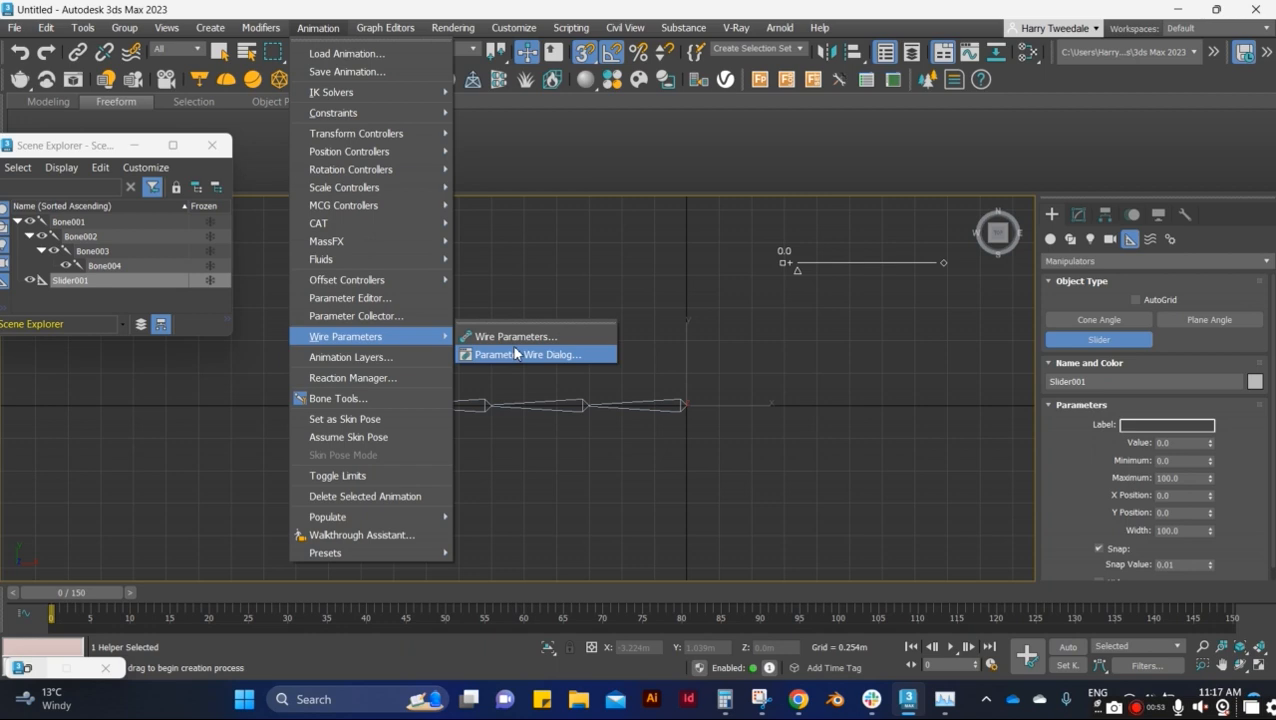
pyautogui.click(516, 353)
pyautogui.moveTo(639, 194); pyautogui.dragTo(333, 42)
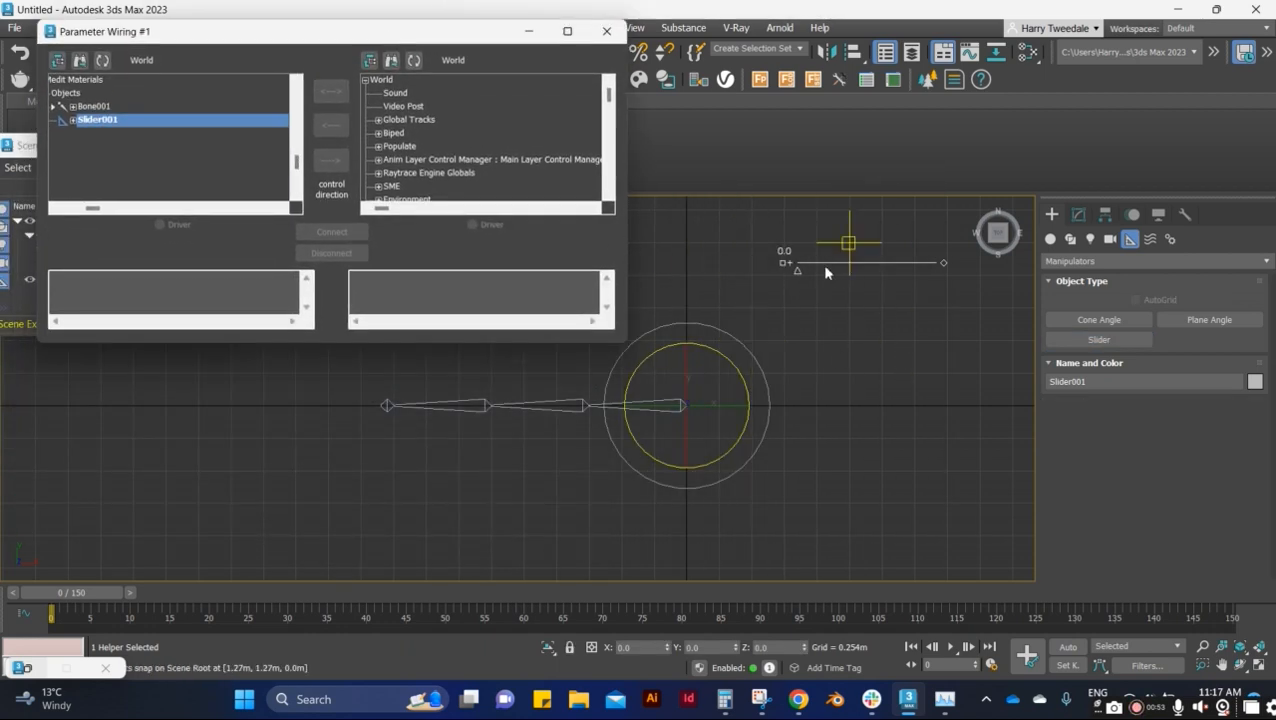
# - Load Slider001 in the second parameter tree of the wiring dialog and pick its Object (Slider) value parameter
pyautogui.click(784, 264)
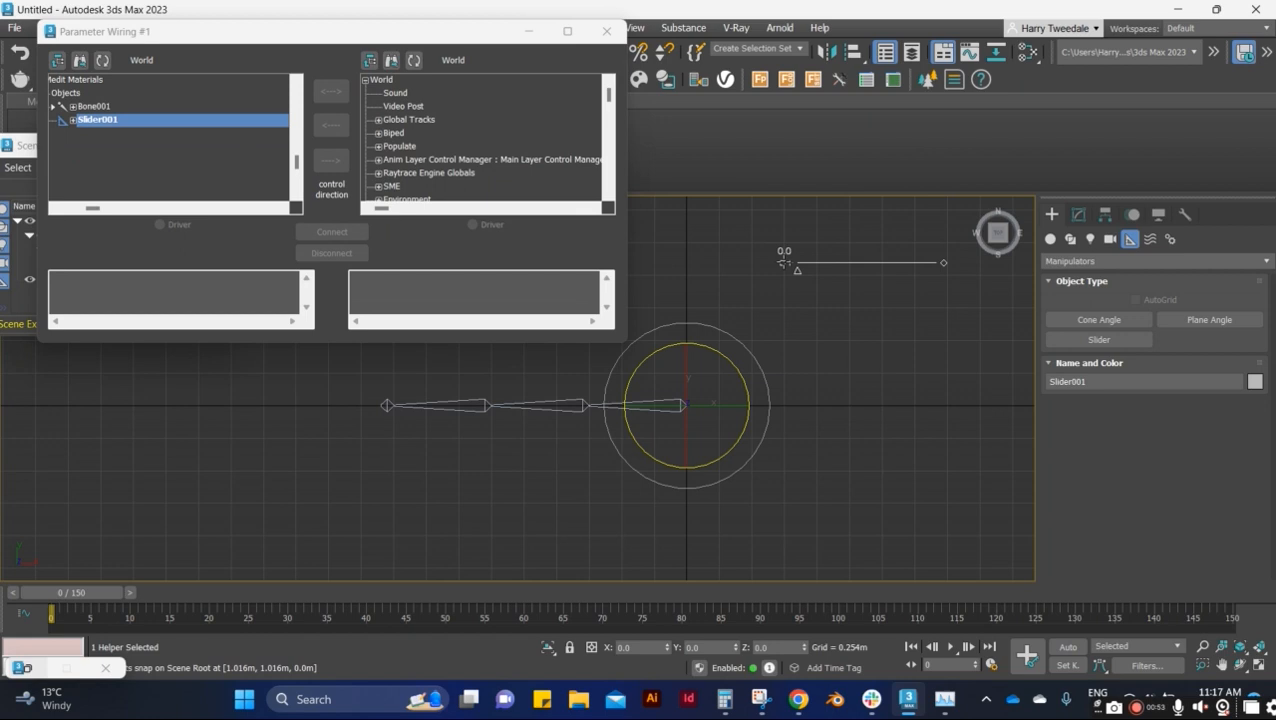
pyautogui.click(414, 62)
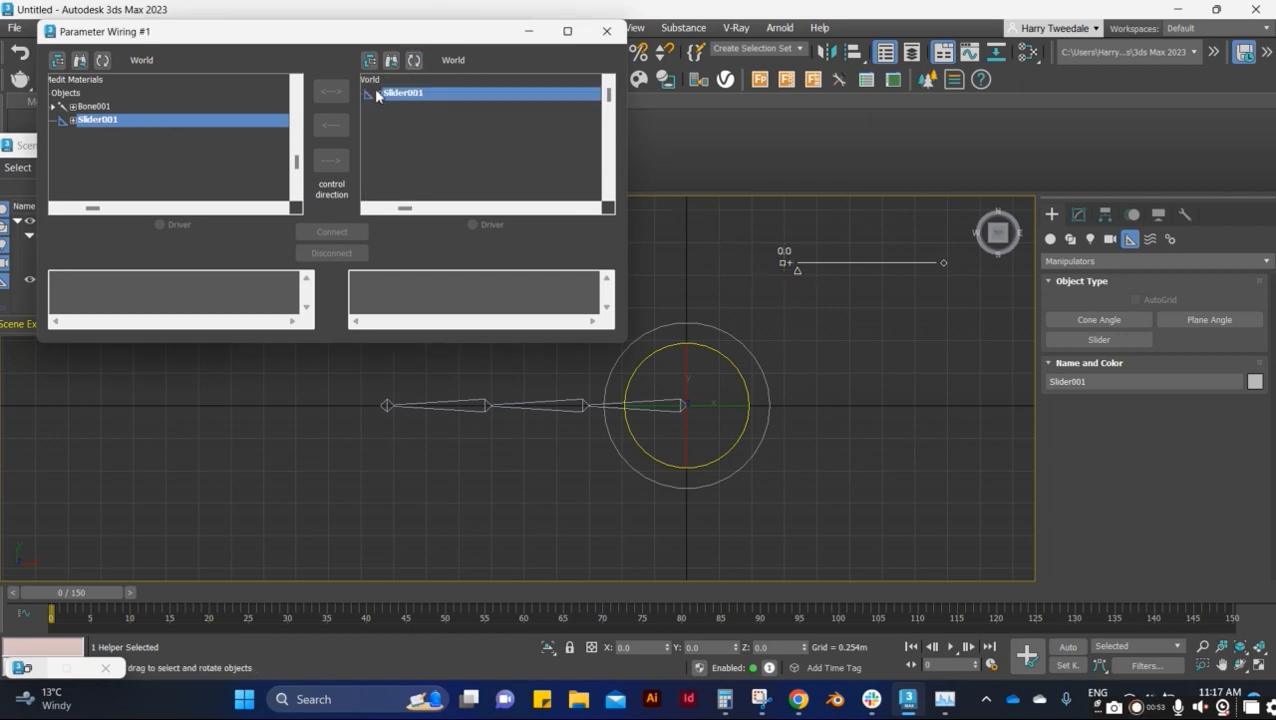
pyautogui.click(377, 92)
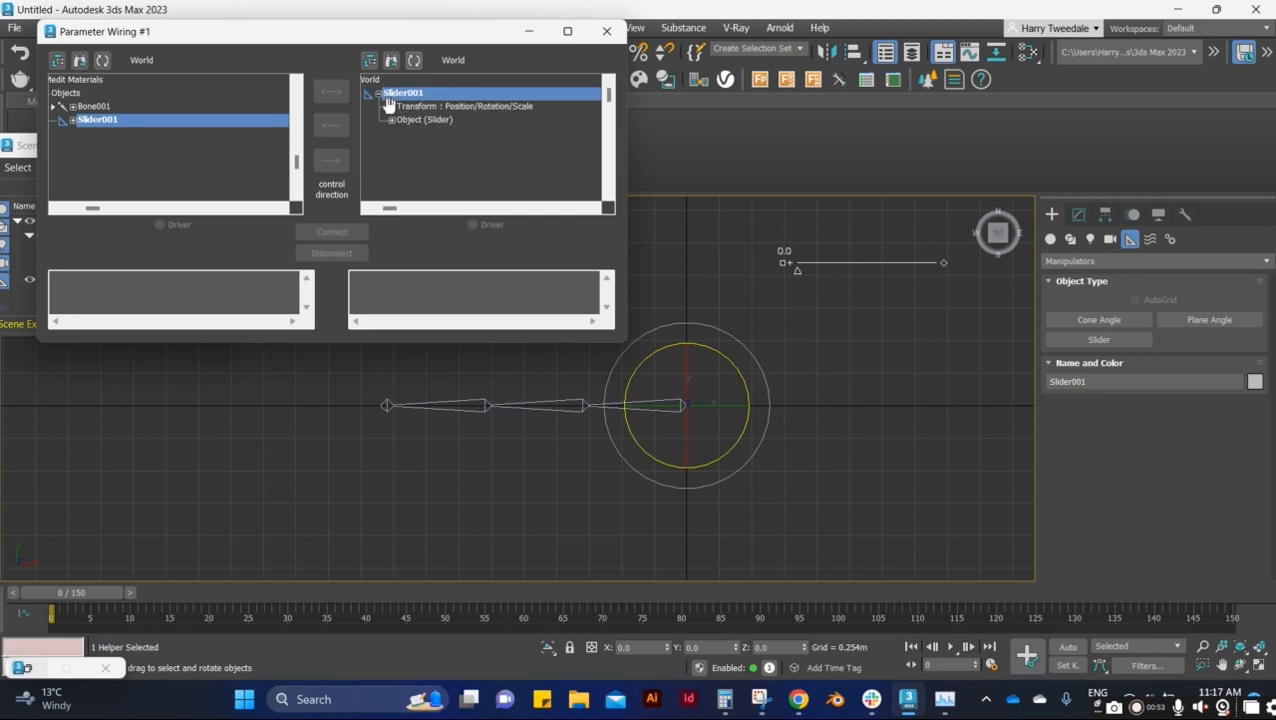
pyautogui.click(391, 106)
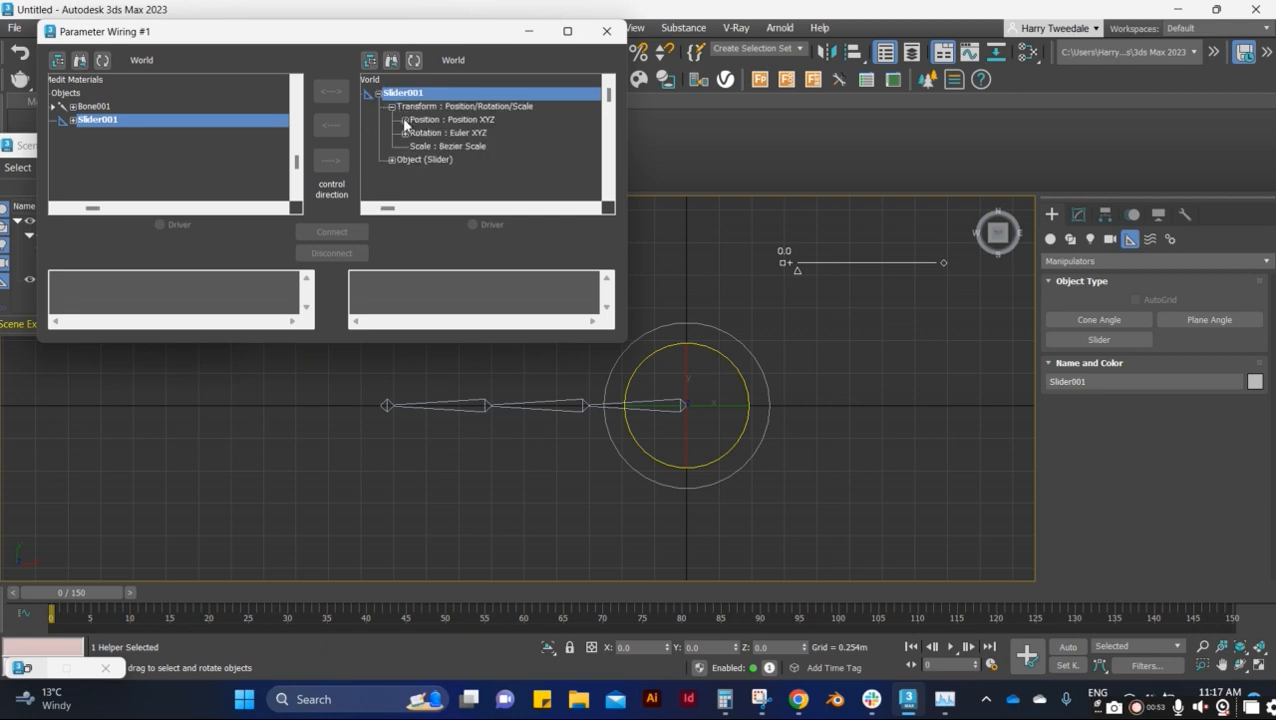
pyautogui.click(391, 160)
pyautogui.click(420, 173)
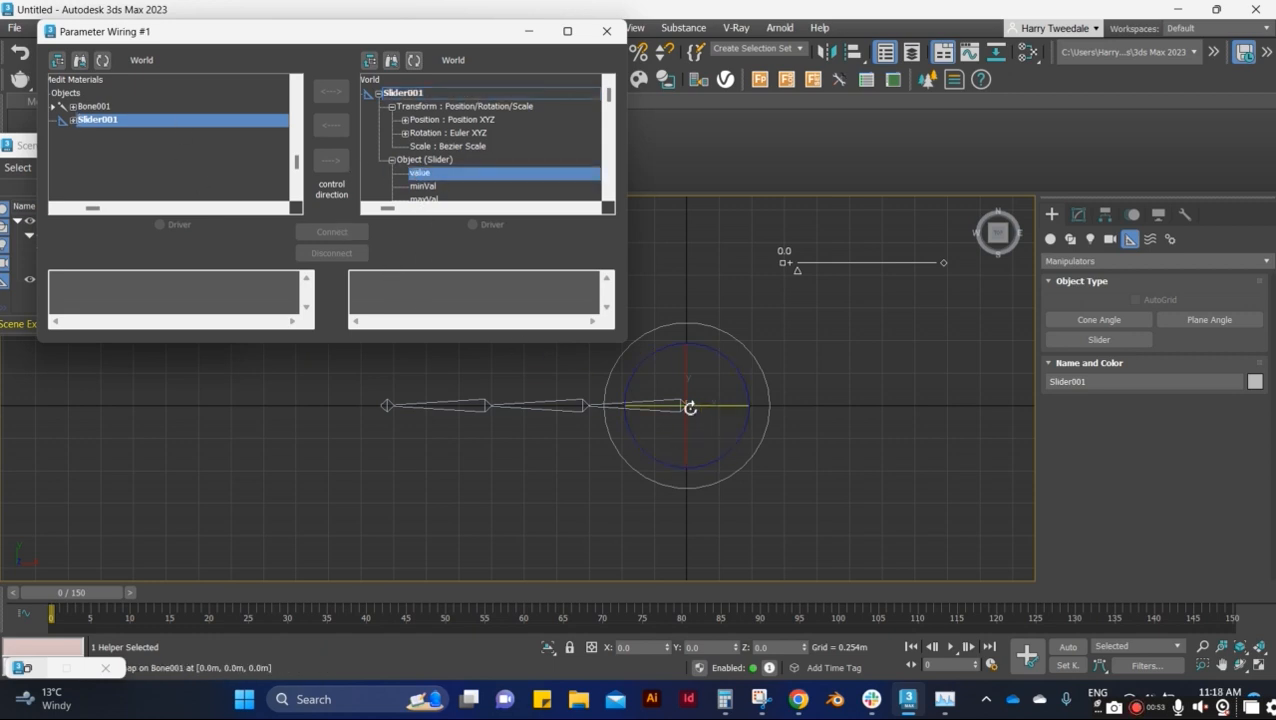
# - Expand Bone001's transform tracks in the first parameter tree and pick its Z Rotation as the parameter to wire
pyautogui.click(72, 106)
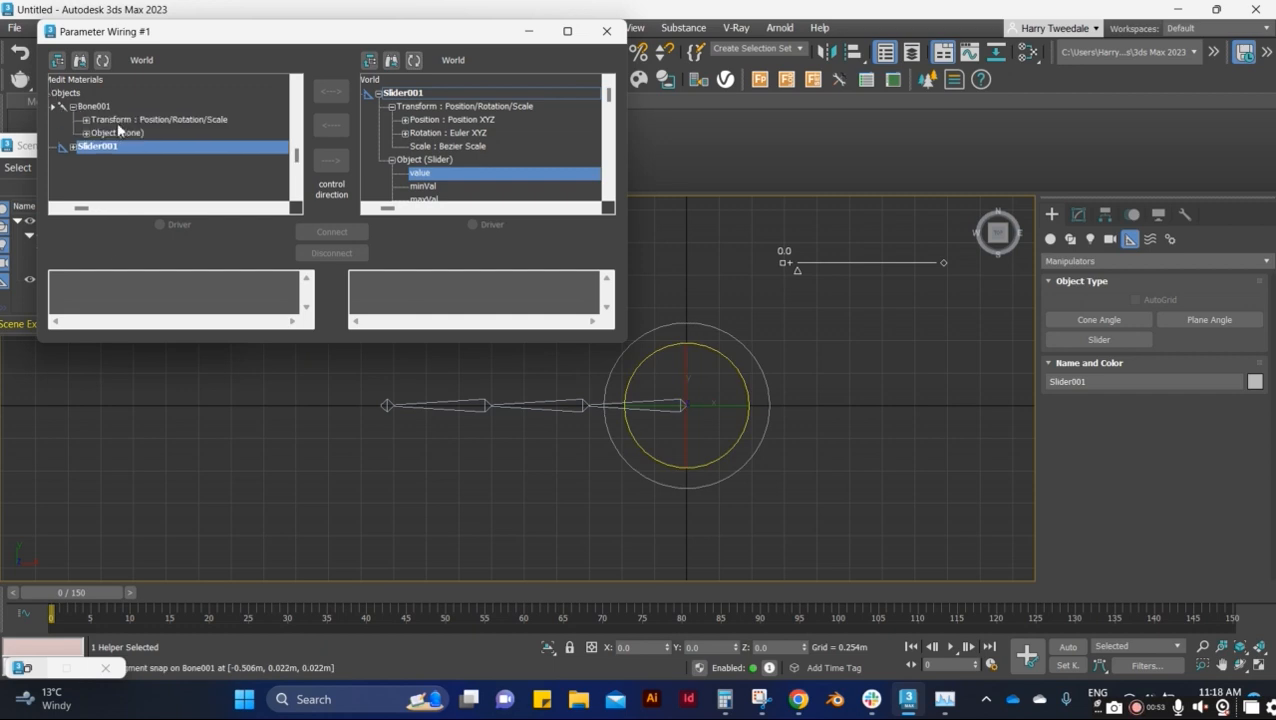
pyautogui.click(85, 132)
pyautogui.click(86, 120)
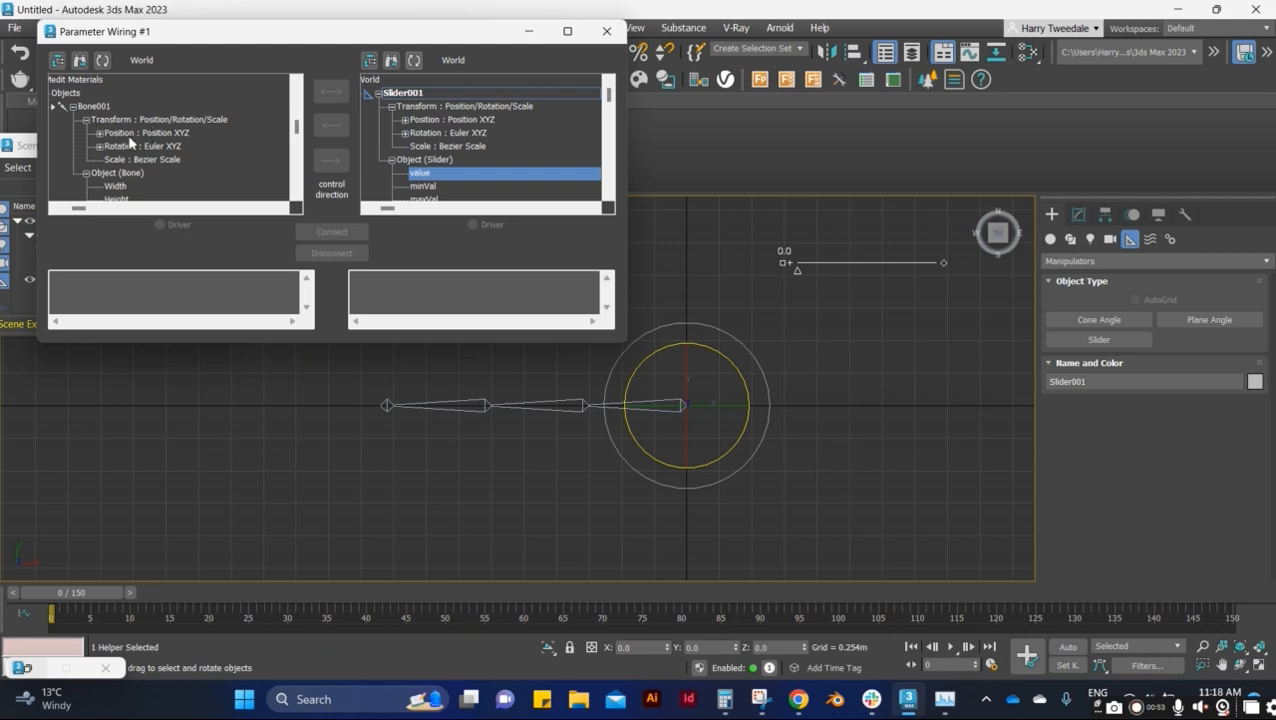
pyautogui.click(124, 134)
pyautogui.click(102, 133)
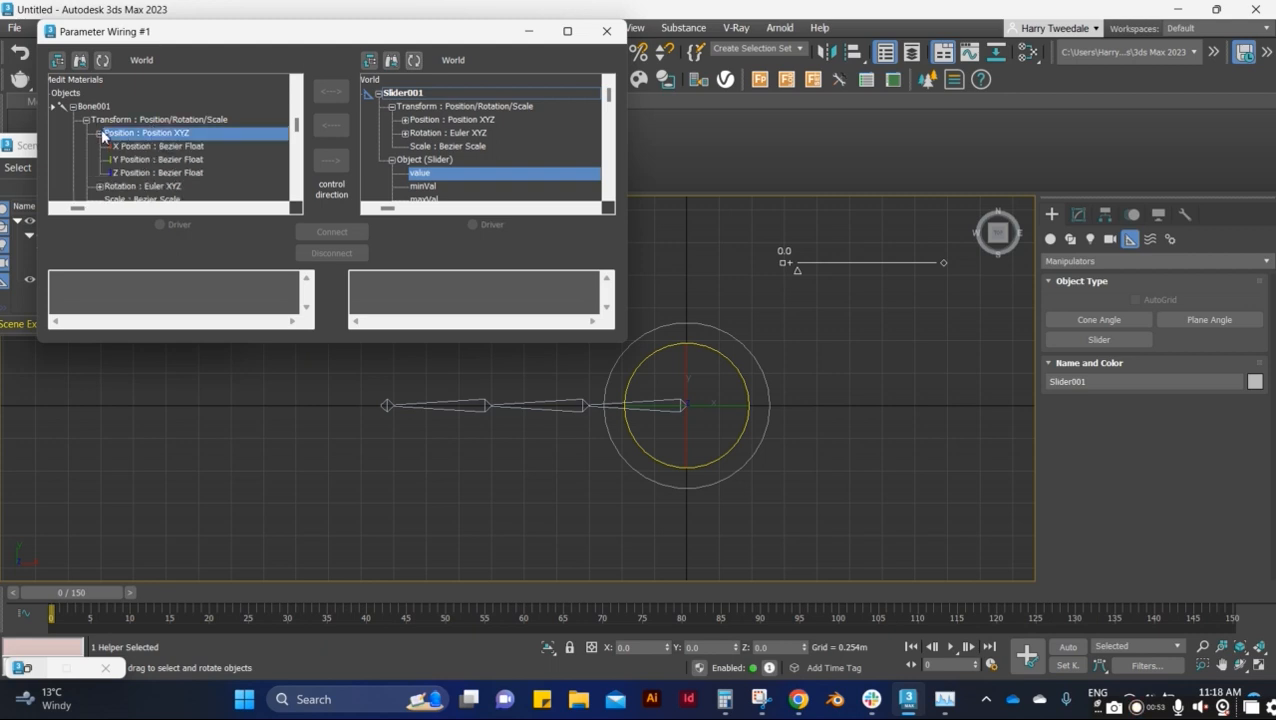
pyautogui.click(136, 173)
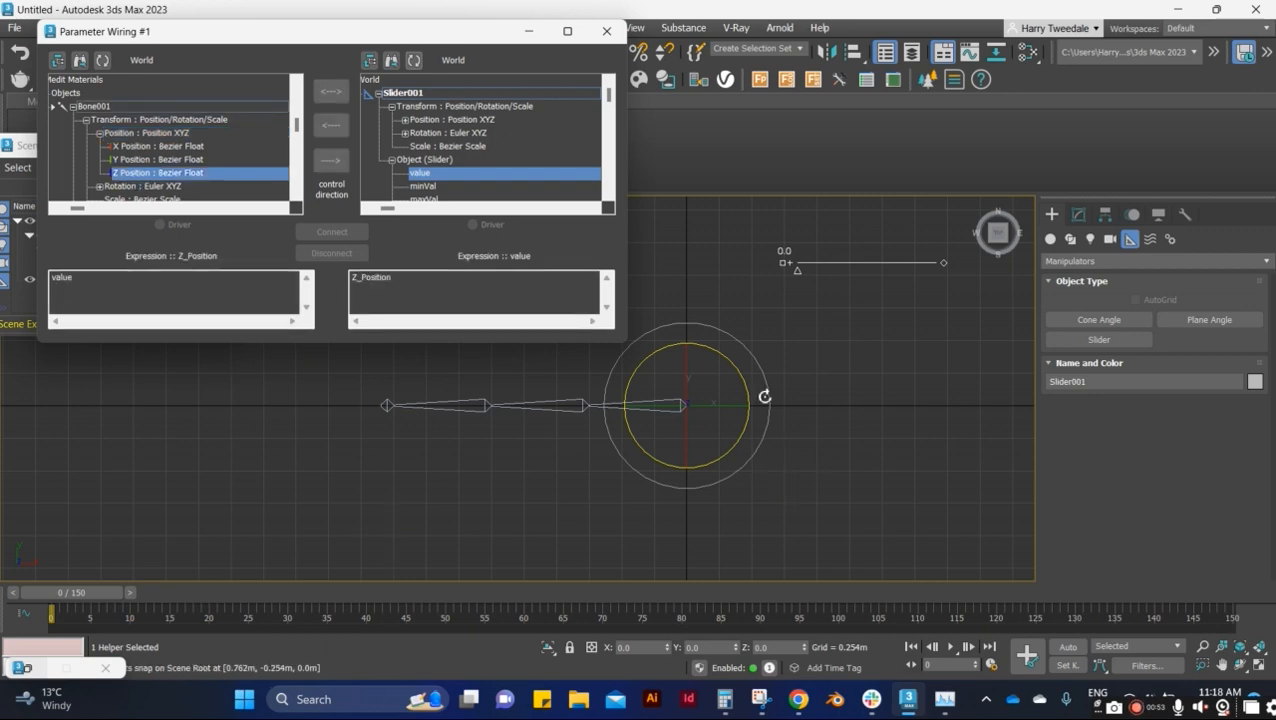
pyautogui.click(926, 492)
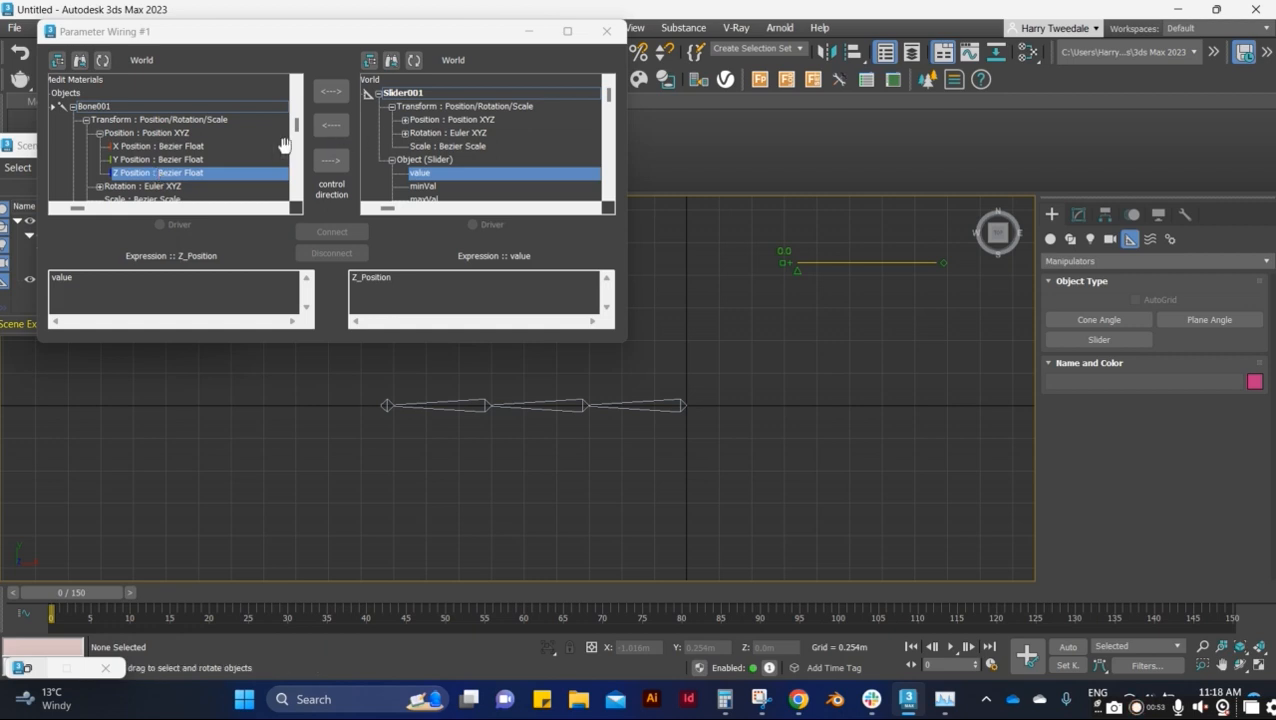
pyautogui.scroll(-1, 296, 134)
pyautogui.click(99, 146)
pyautogui.click(129, 187)
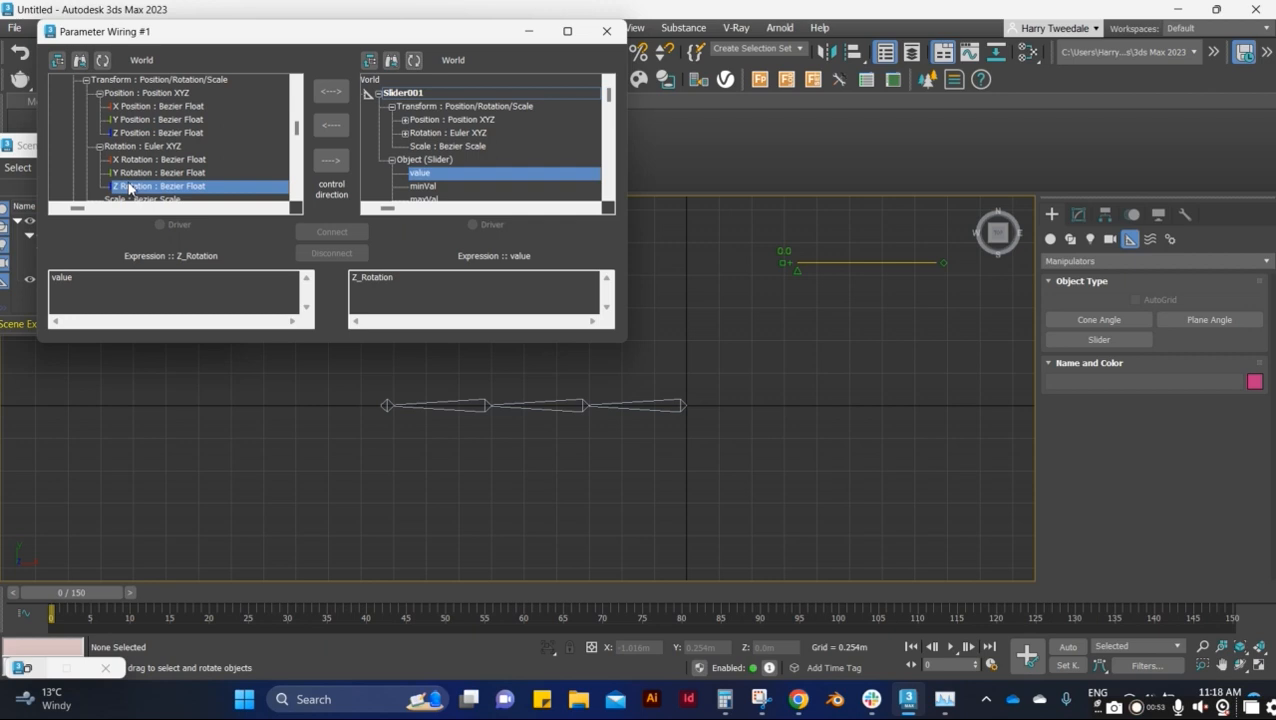
# - Wire the slider value one-way to Bone001's Z Rotation with the expression "DegToRad value" and test the slider
pyautogui.click(104, 280)
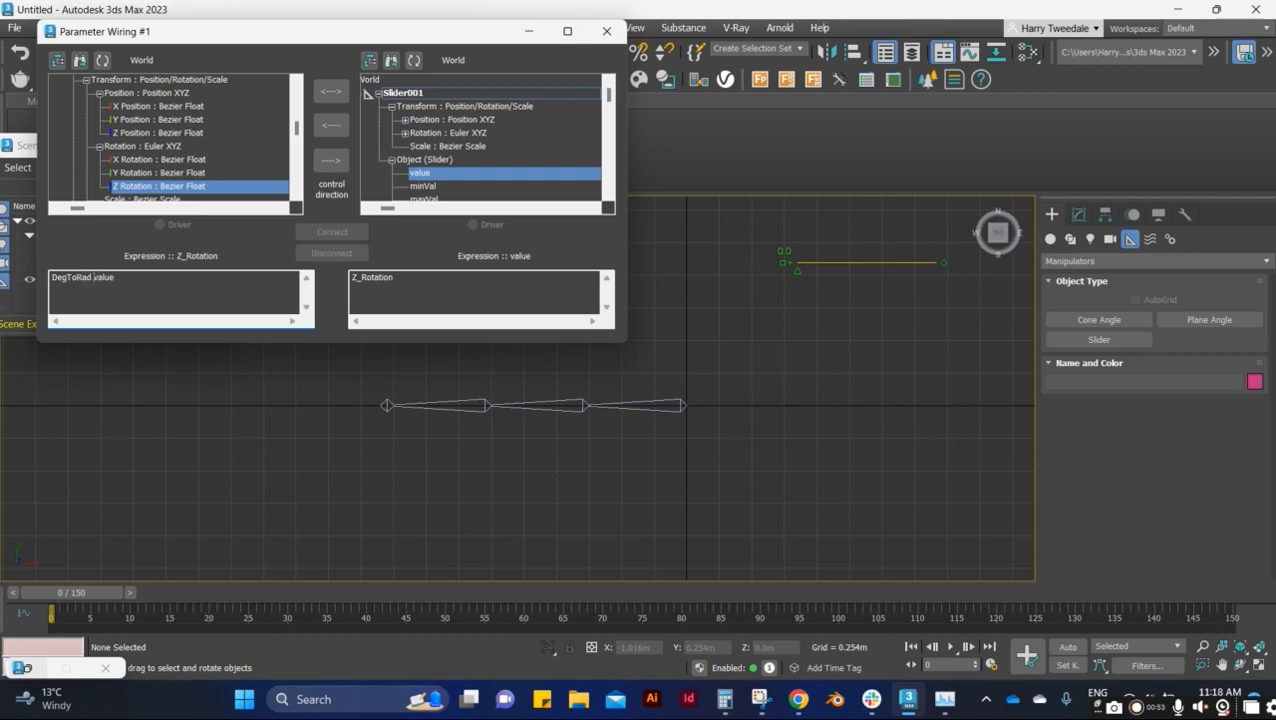
pyautogui.click(329, 125)
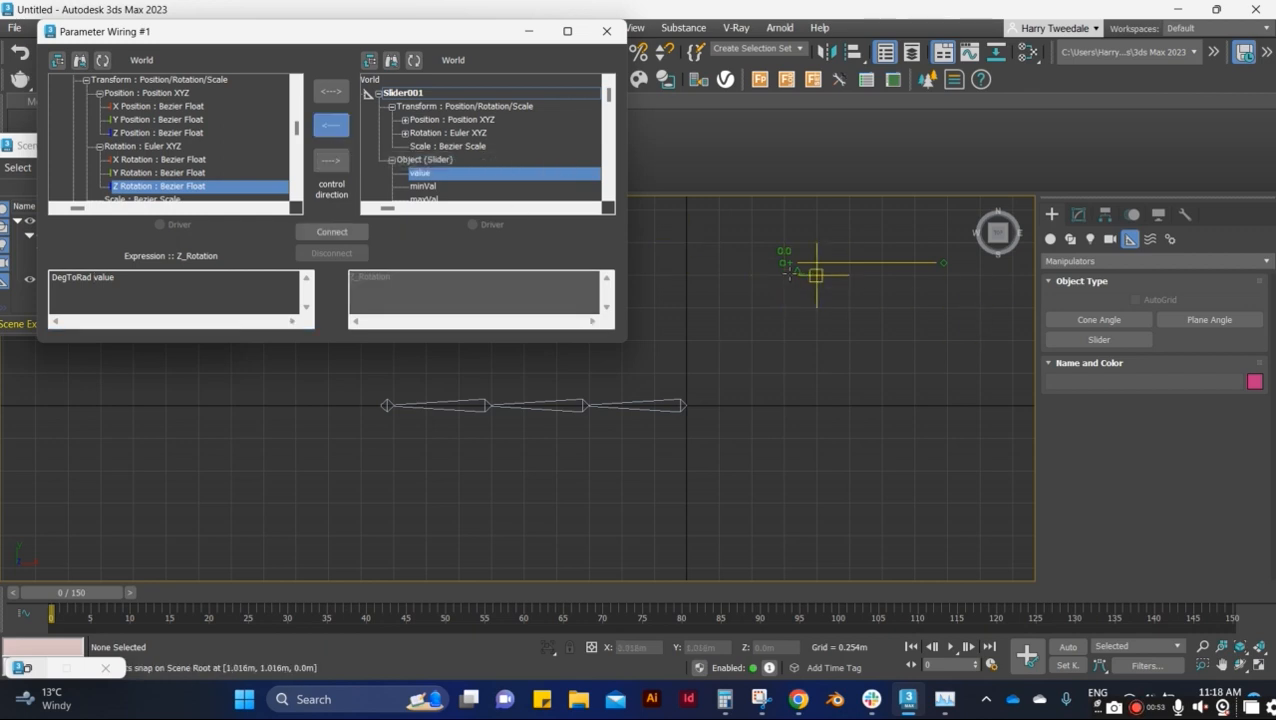
pyautogui.moveTo(800, 272); pyautogui.dragTo(771, 277)
pyautogui.click(332, 231)
pyautogui.moveTo(800, 272)
pyautogui.mouseDown()
pyautogui.moveTo(817, 271)
pyautogui.moveTo(780, 268)
pyautogui.moveTo(947, 270)
pyautogui.moveTo(783, 275)
pyautogui.mouseUp()
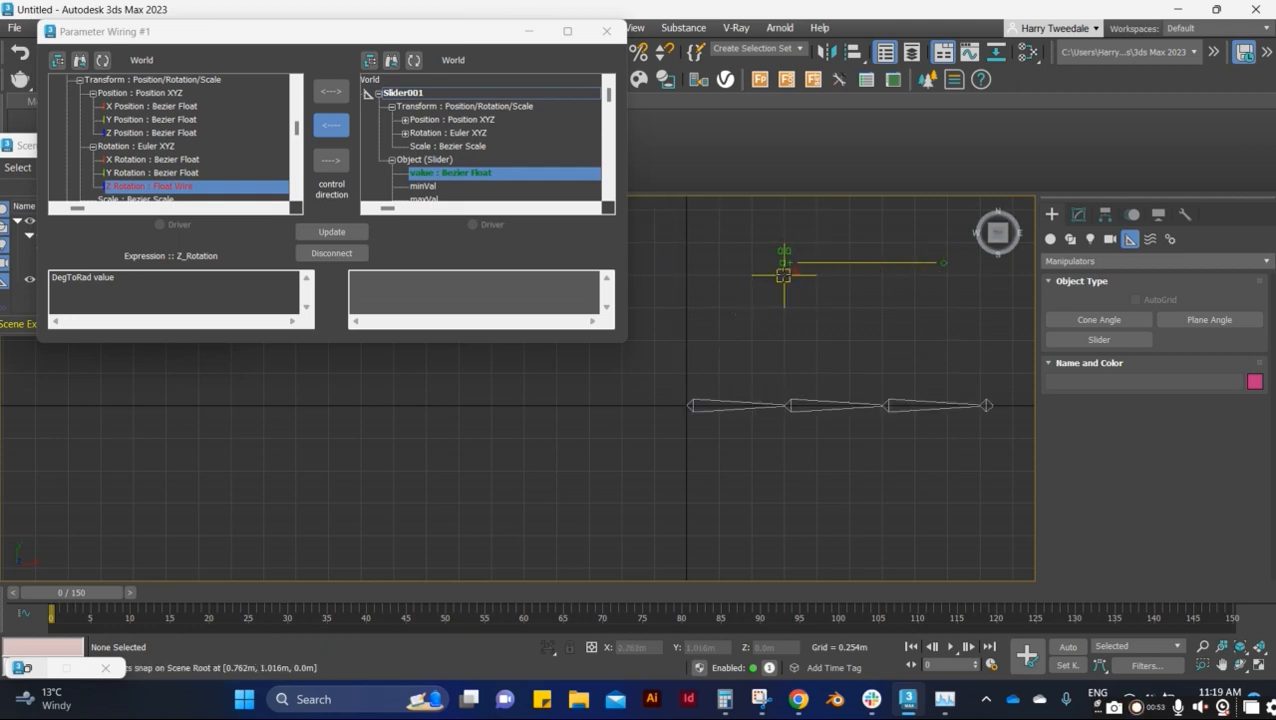
# - Change the Z Rotation wiring expression to "DegToRad -value", update the connection and test the slider
pyautogui.click(97, 277)
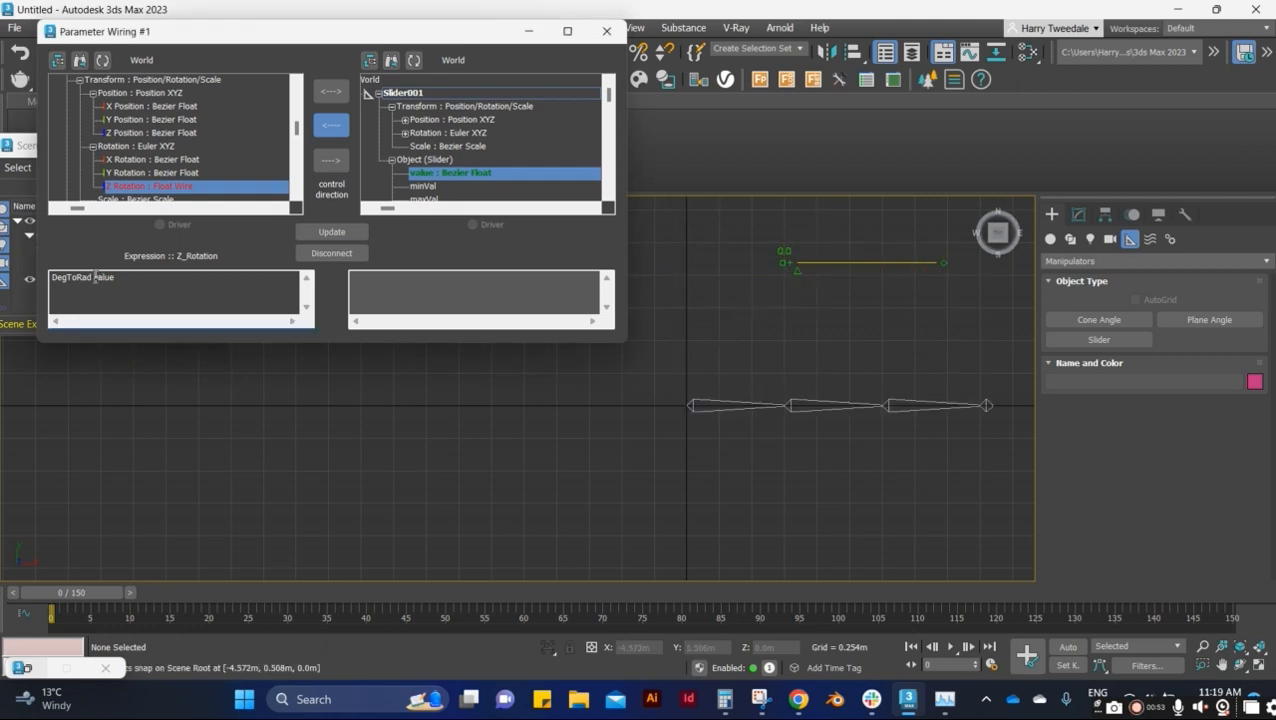
pyautogui.press('BackSpace')
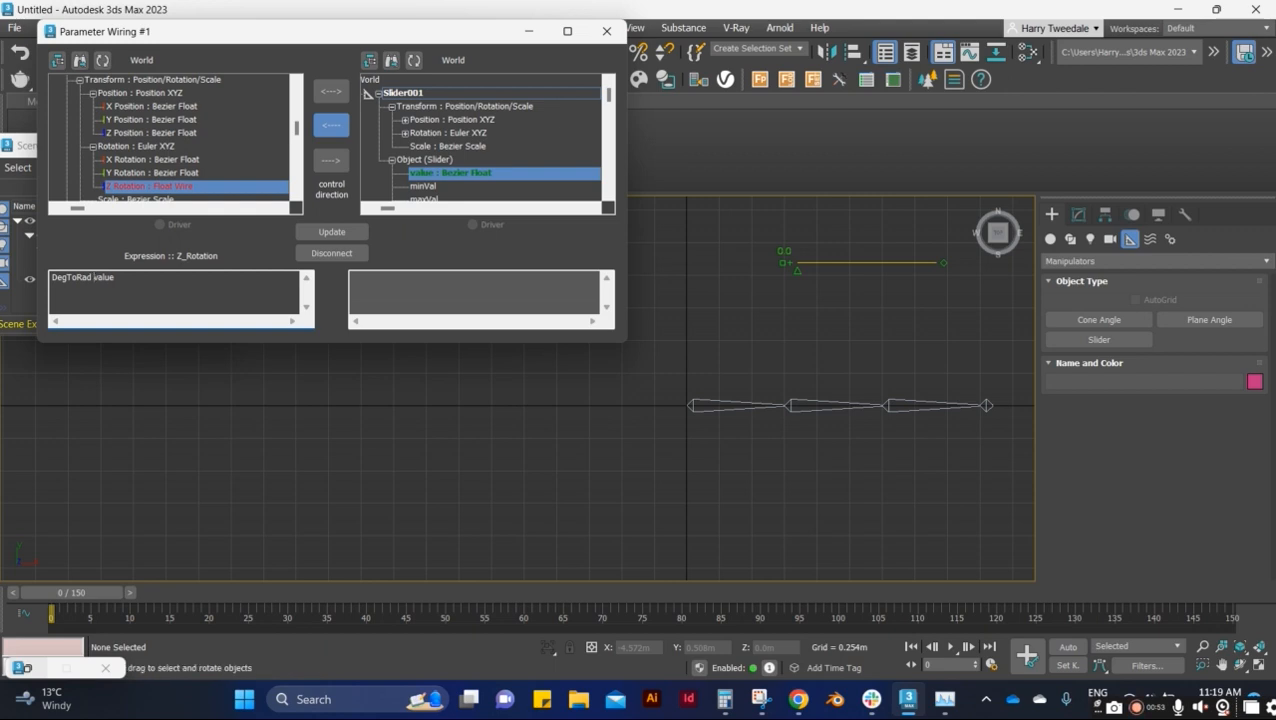
pyautogui.click(318, 231)
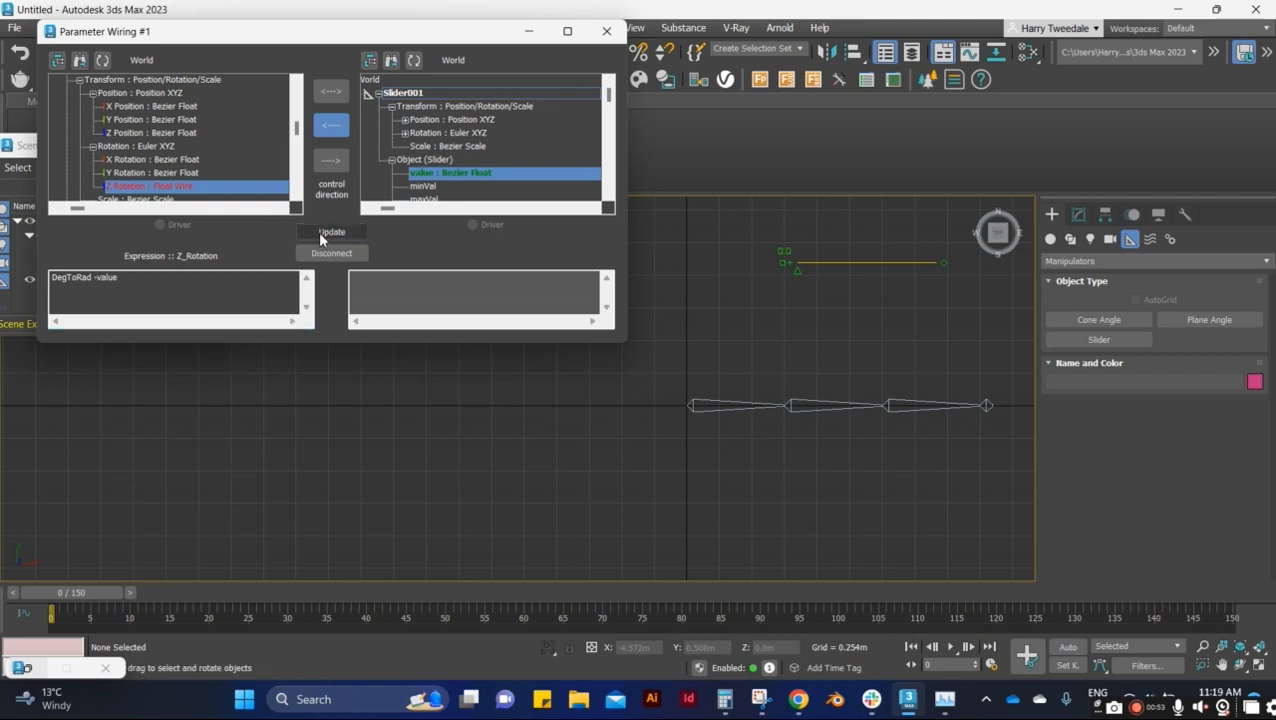
pyautogui.moveTo(805, 270)
pyautogui.mouseDown()
pyautogui.moveTo(912, 268)
pyautogui.moveTo(888, 279)
pyautogui.moveTo(782, 270)
pyautogui.mouseUp()
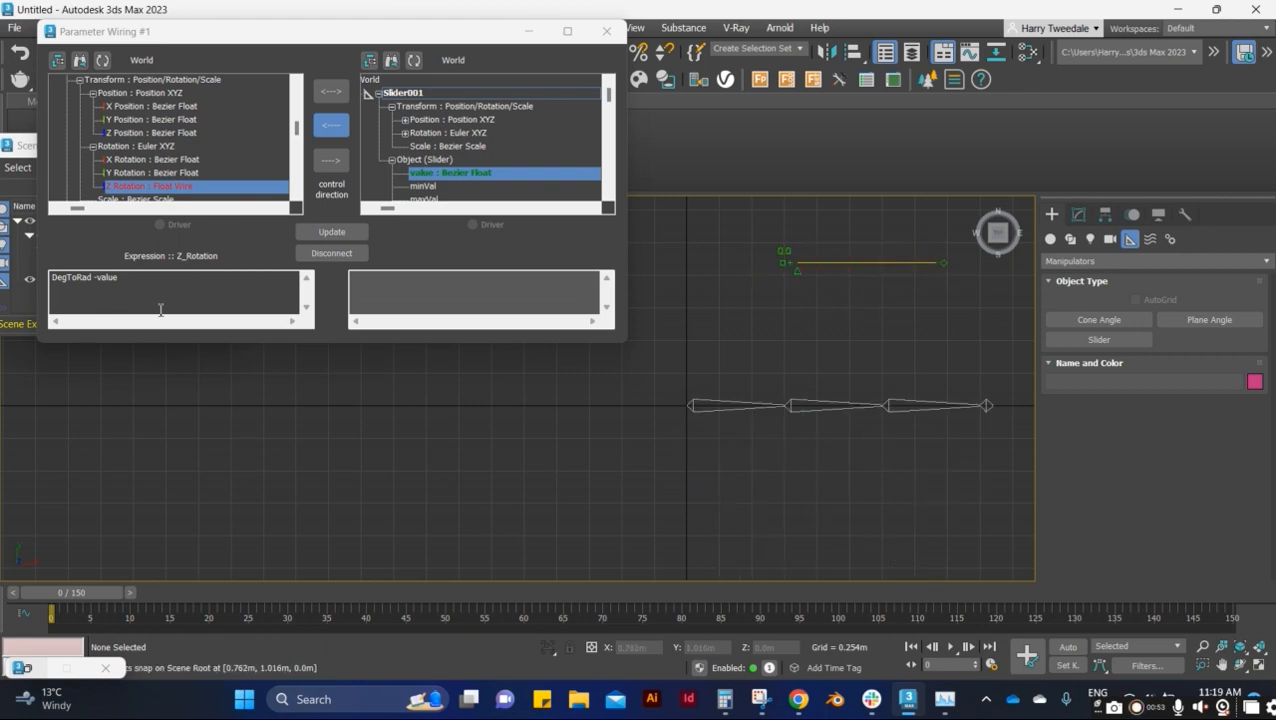
pyautogui.click(101, 280)
pyautogui.press('BackSpace')
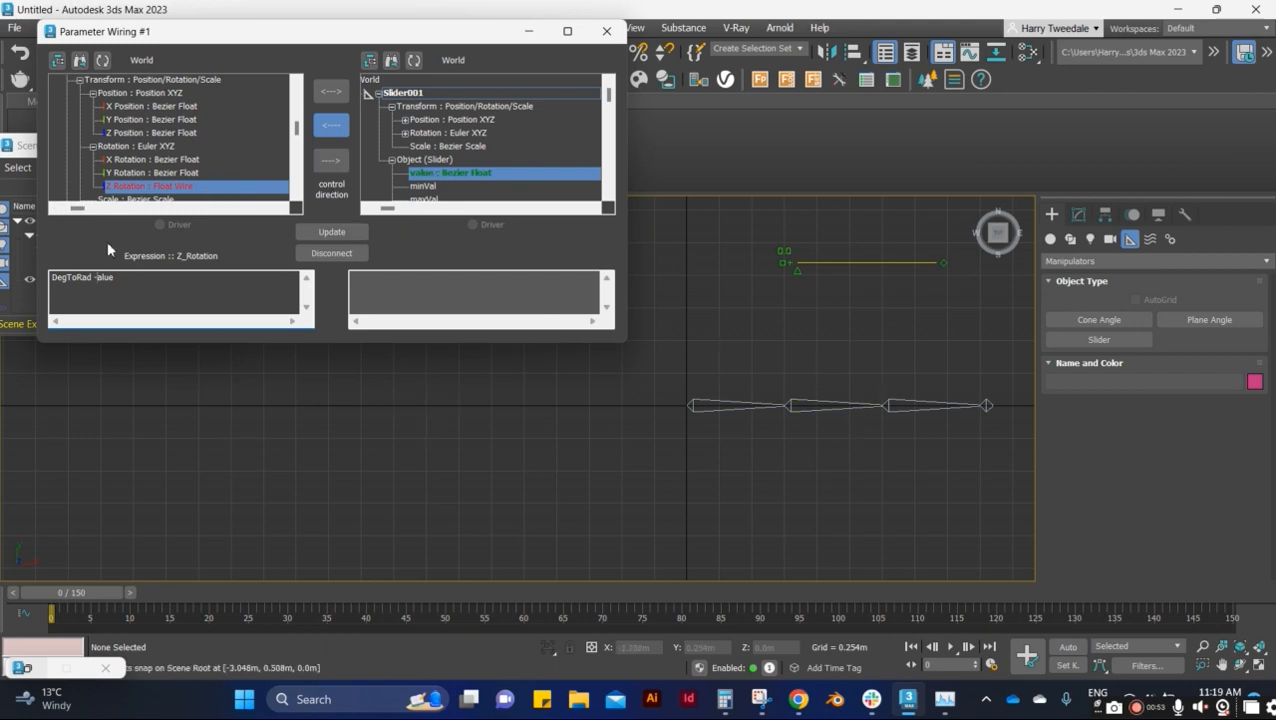
pyautogui.click(846, 263)
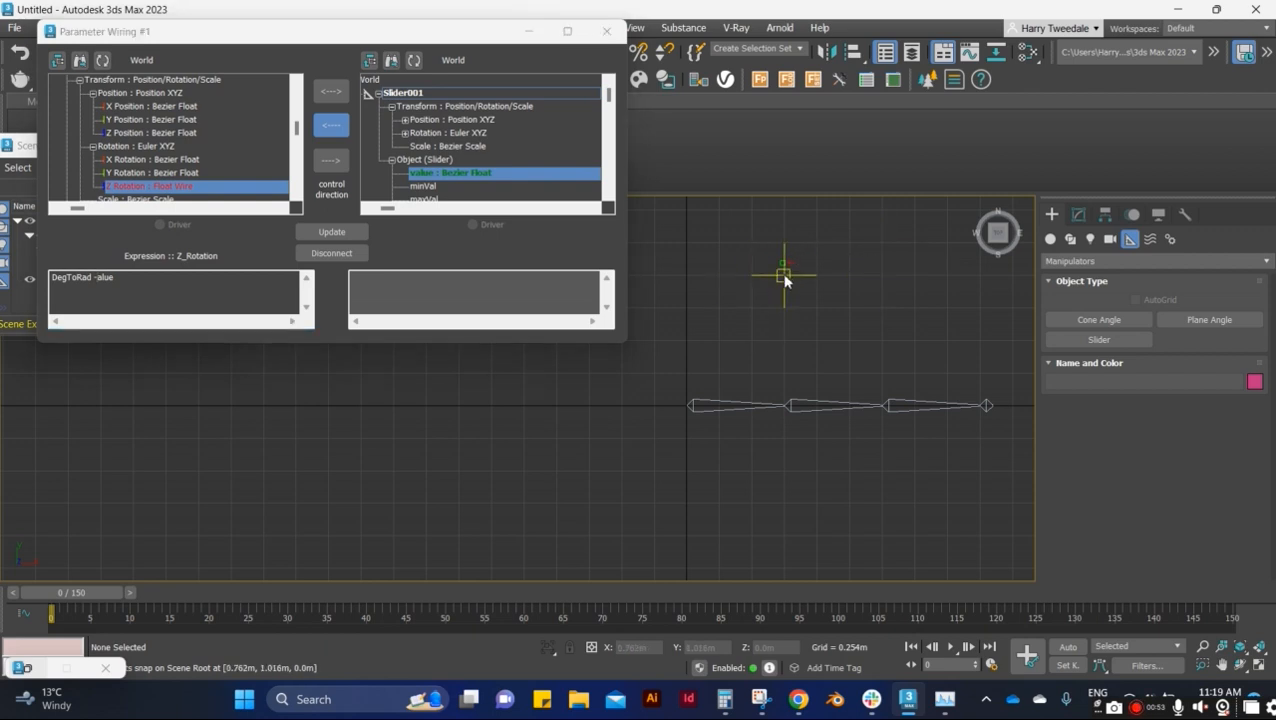
# - Select the slider helper and reload it in the wiring dialog's second tree, discarding the unsaved wiring changes
pyautogui.moveTo(487, 37); pyautogui.dragTo(487, 102)
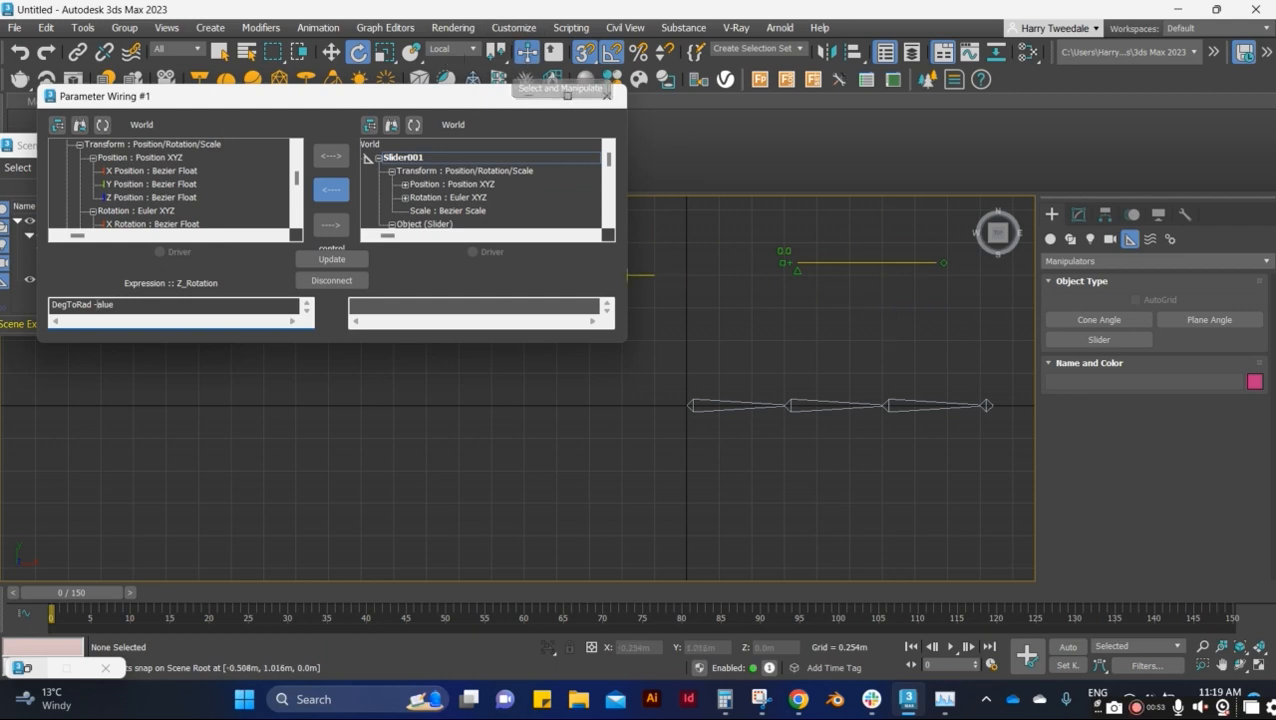
pyautogui.click(231, 50)
pyautogui.click(229, 50)
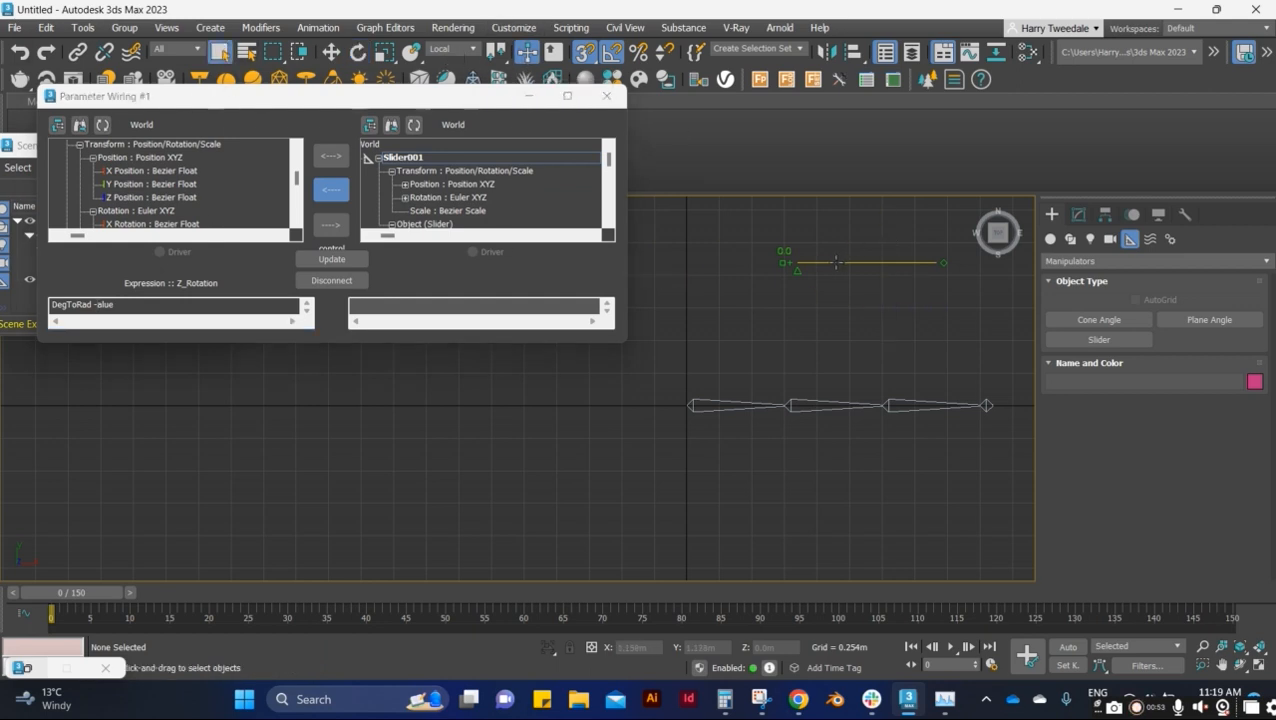
pyautogui.click(806, 289)
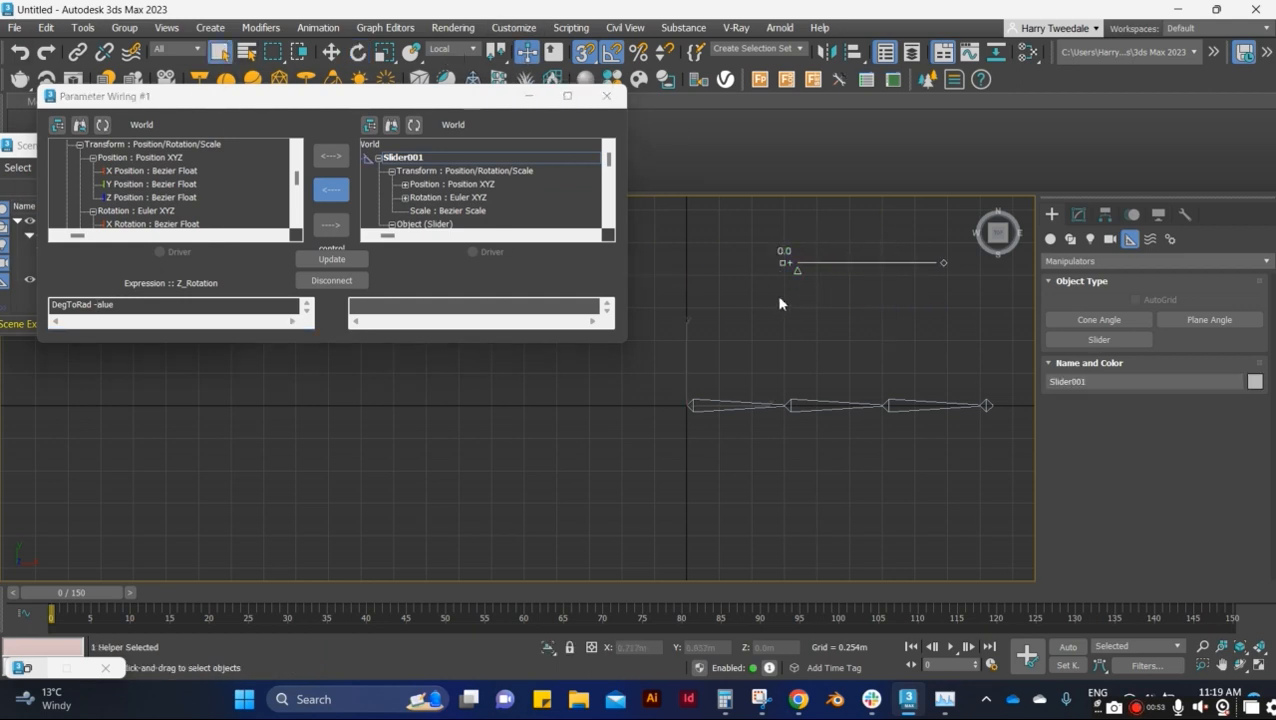
pyautogui.click(416, 127)
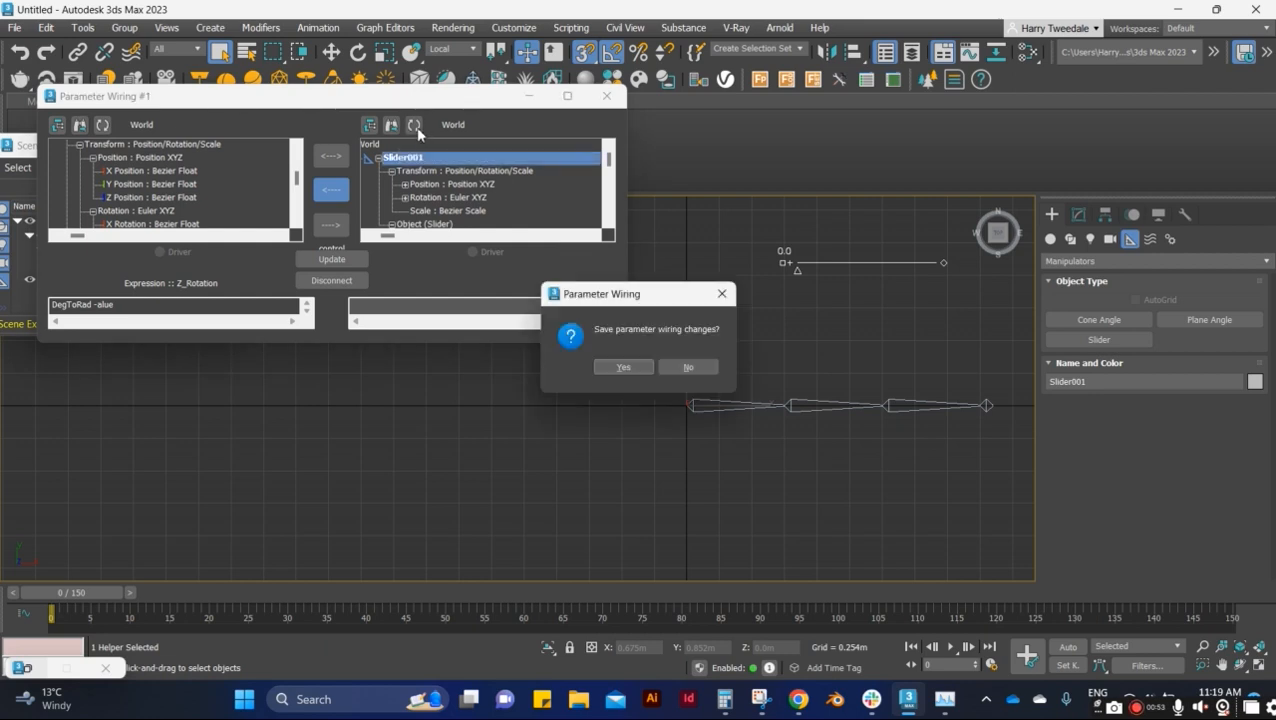
pyautogui.click(689, 368)
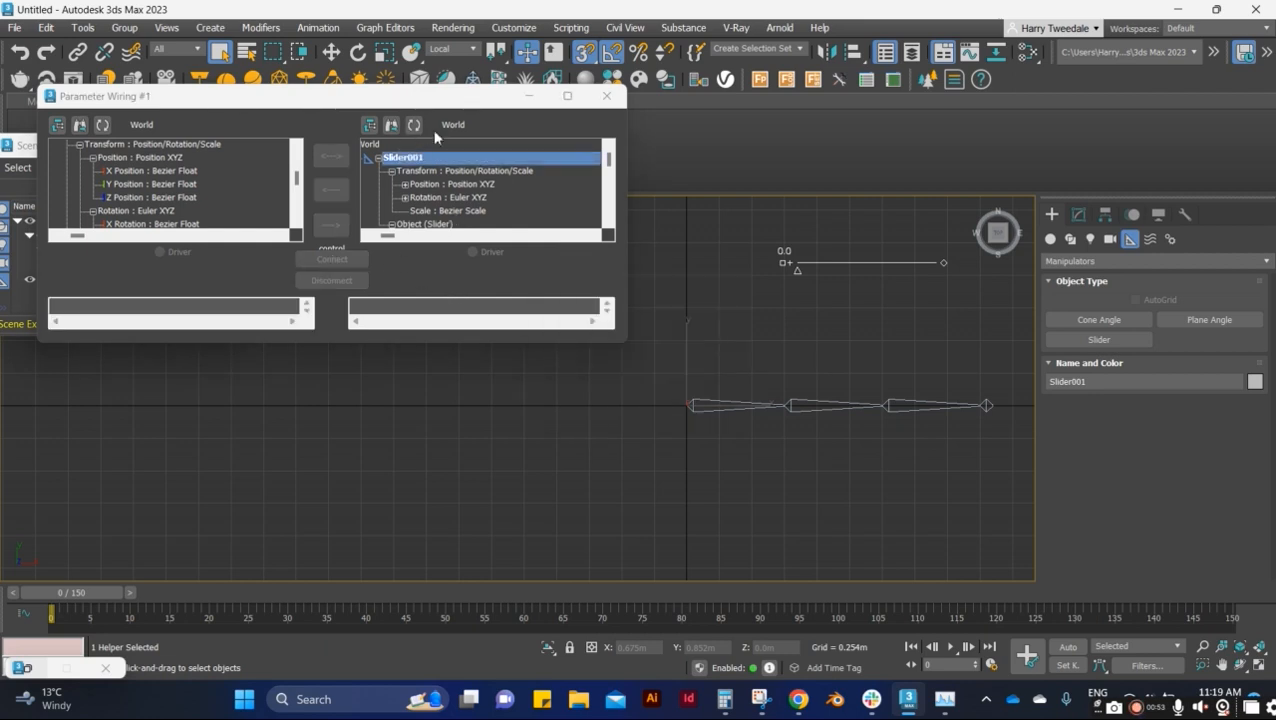
# - Enlarge the wiring dialog and load the slider into the first parameter tree with its value parameter picked
pyautogui.moveTo(258, 343); pyautogui.dragTo(256, 490)
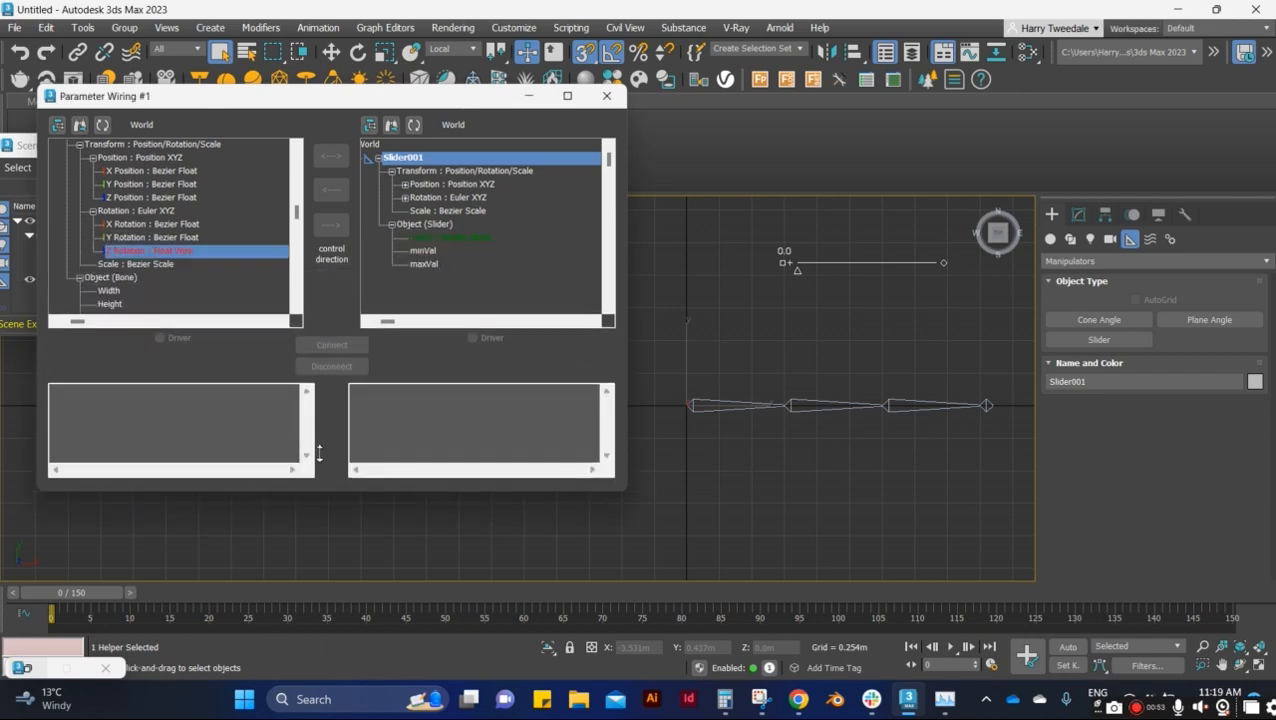
pyautogui.click(429, 238)
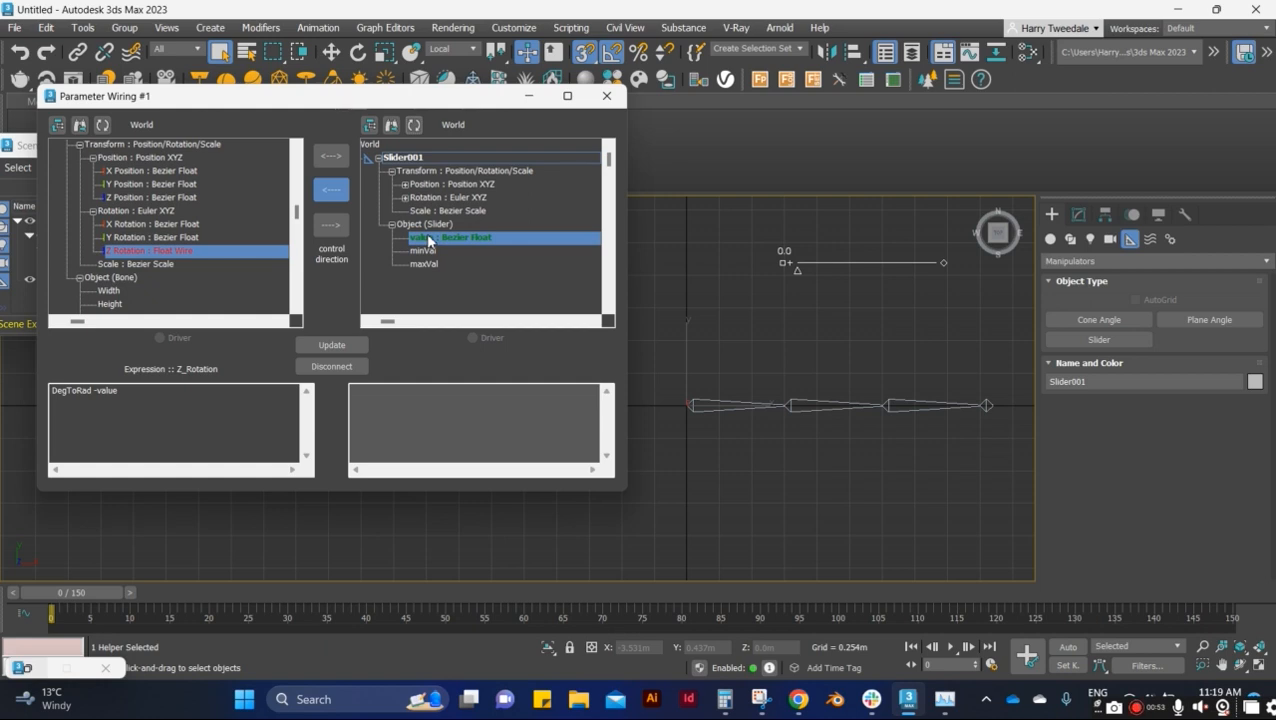
pyautogui.click(102, 124)
pyautogui.click(65, 158)
pyautogui.click(79, 184)
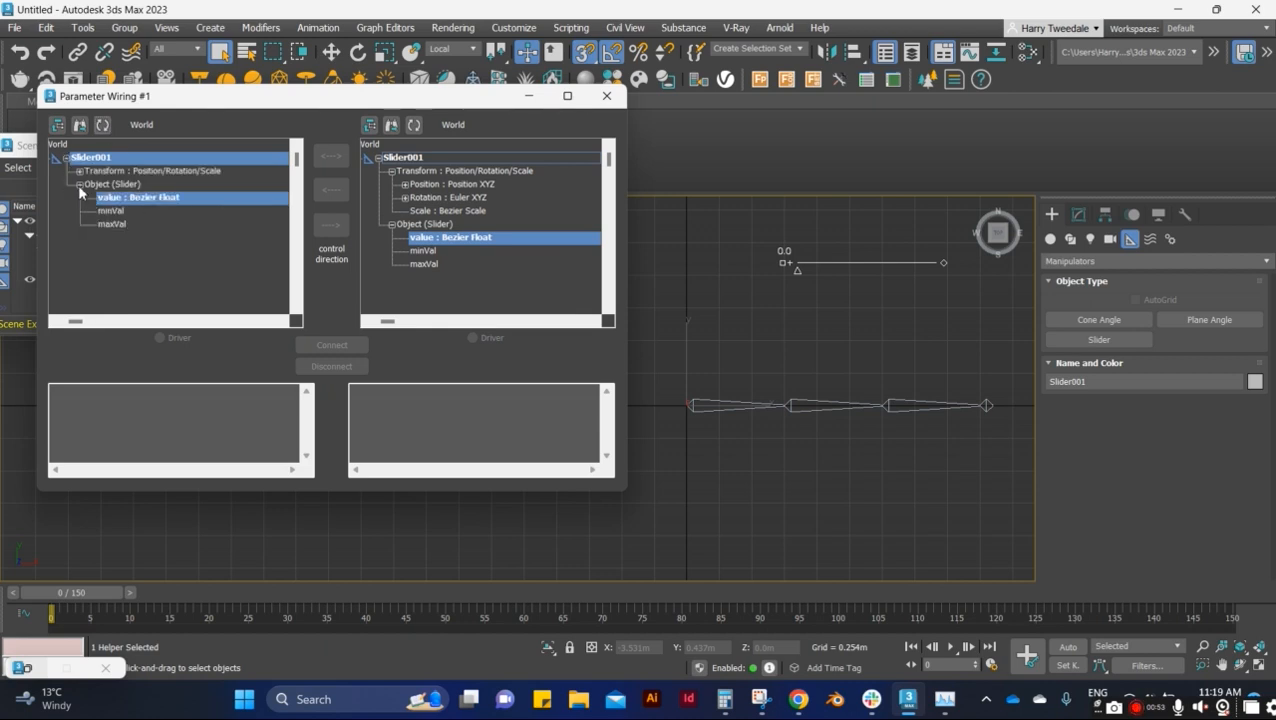
pyautogui.click(142, 199)
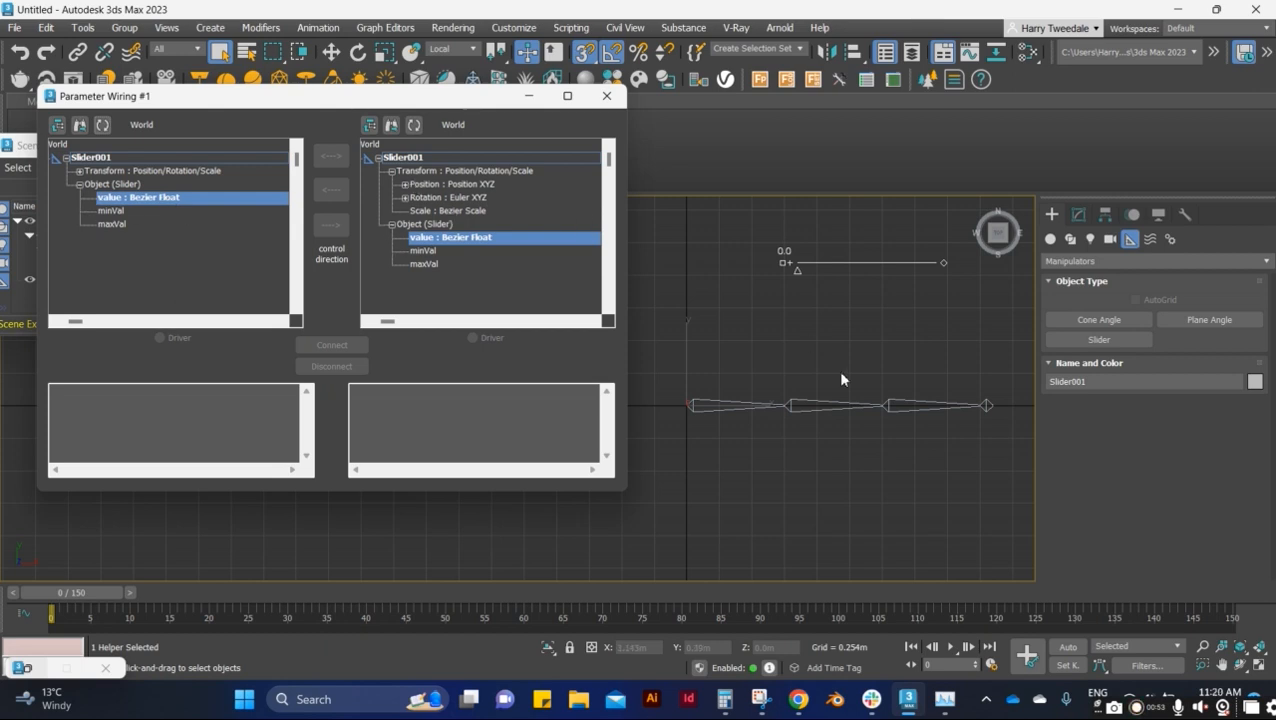
# - Load Bone001 into the second parameter tree, pick its wired Z Rotation to review the expression, and test the slider
pyautogui.click(757, 408)
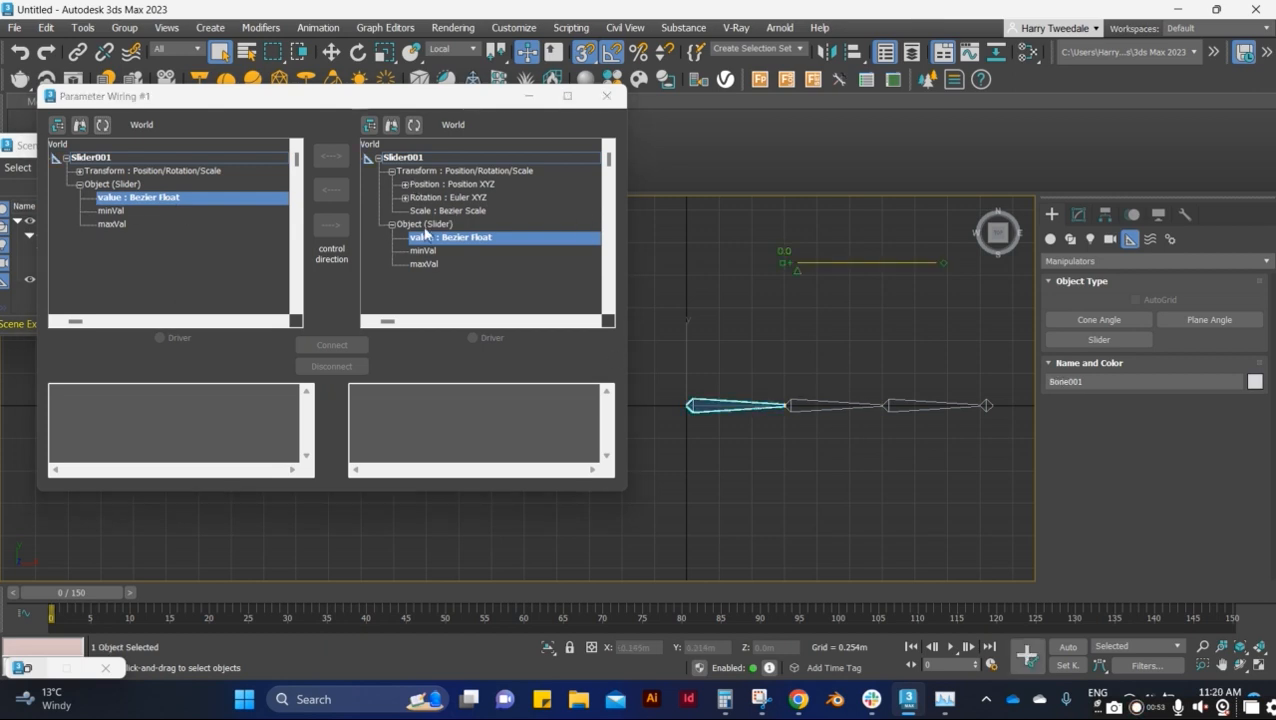
pyautogui.click(415, 125)
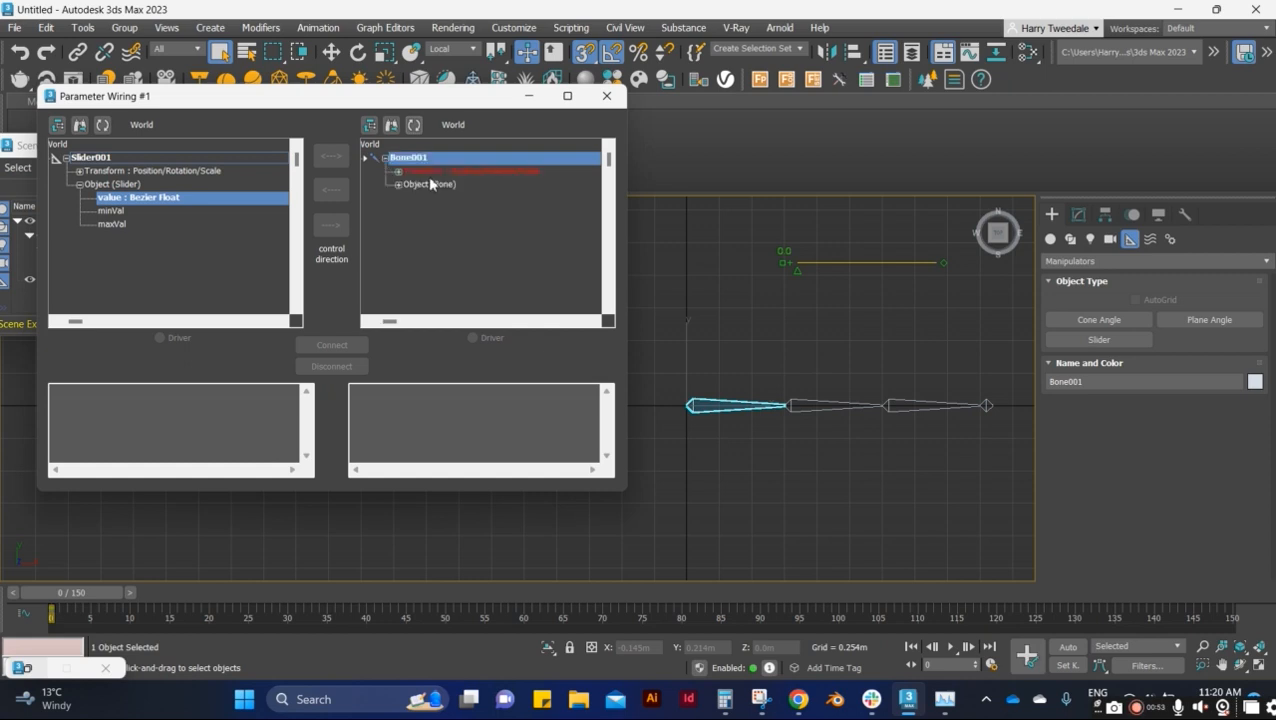
pyautogui.click(440, 171)
pyautogui.click(398, 171)
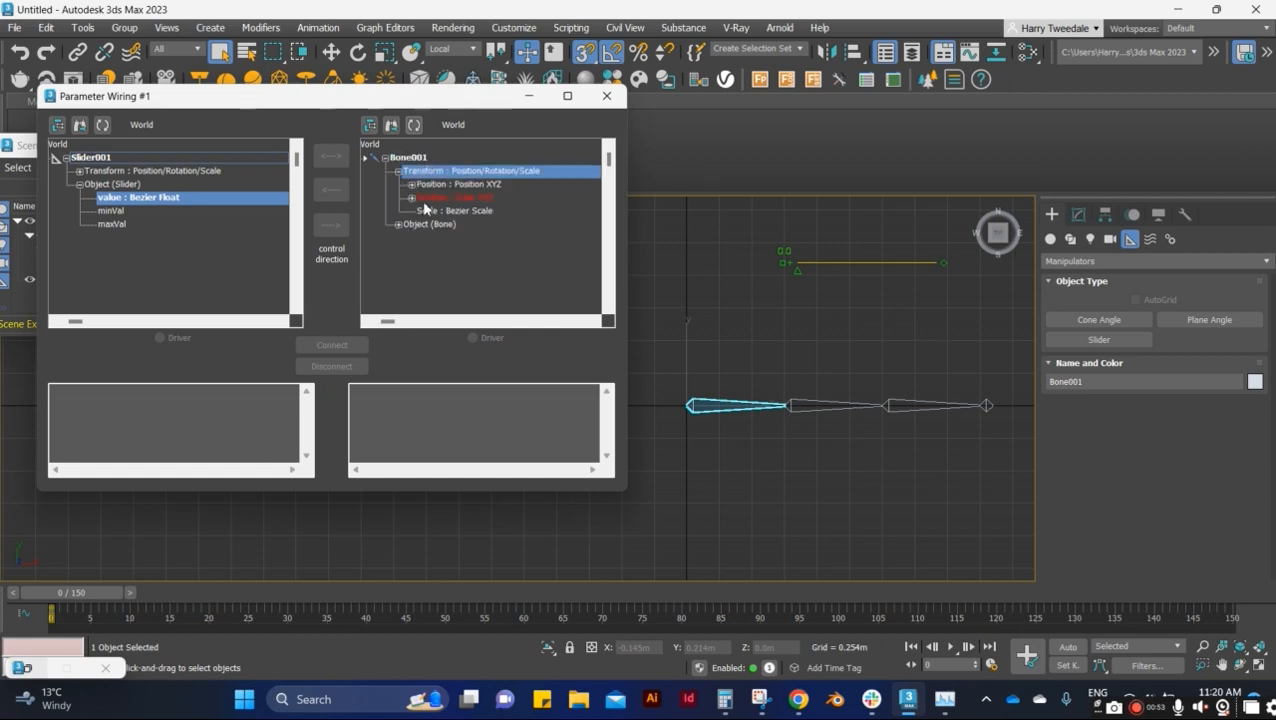
pyautogui.click(430, 198)
pyautogui.click(411, 198)
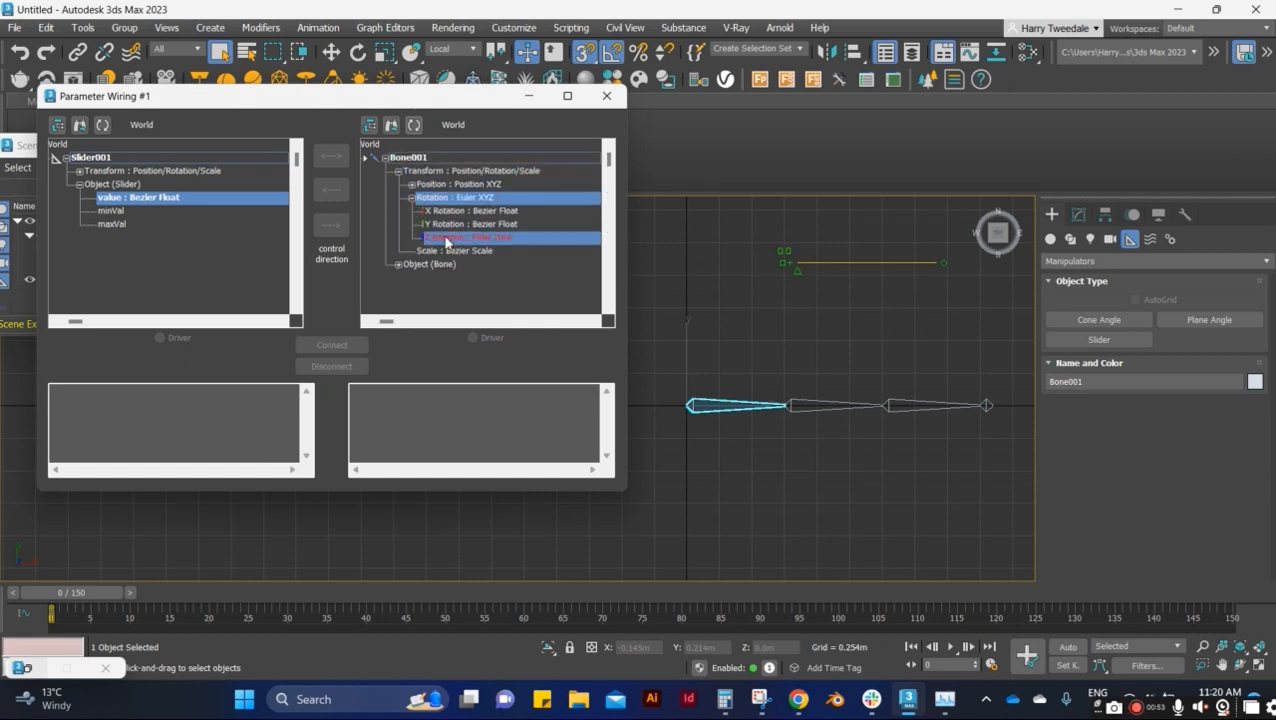
pyautogui.click(448, 240)
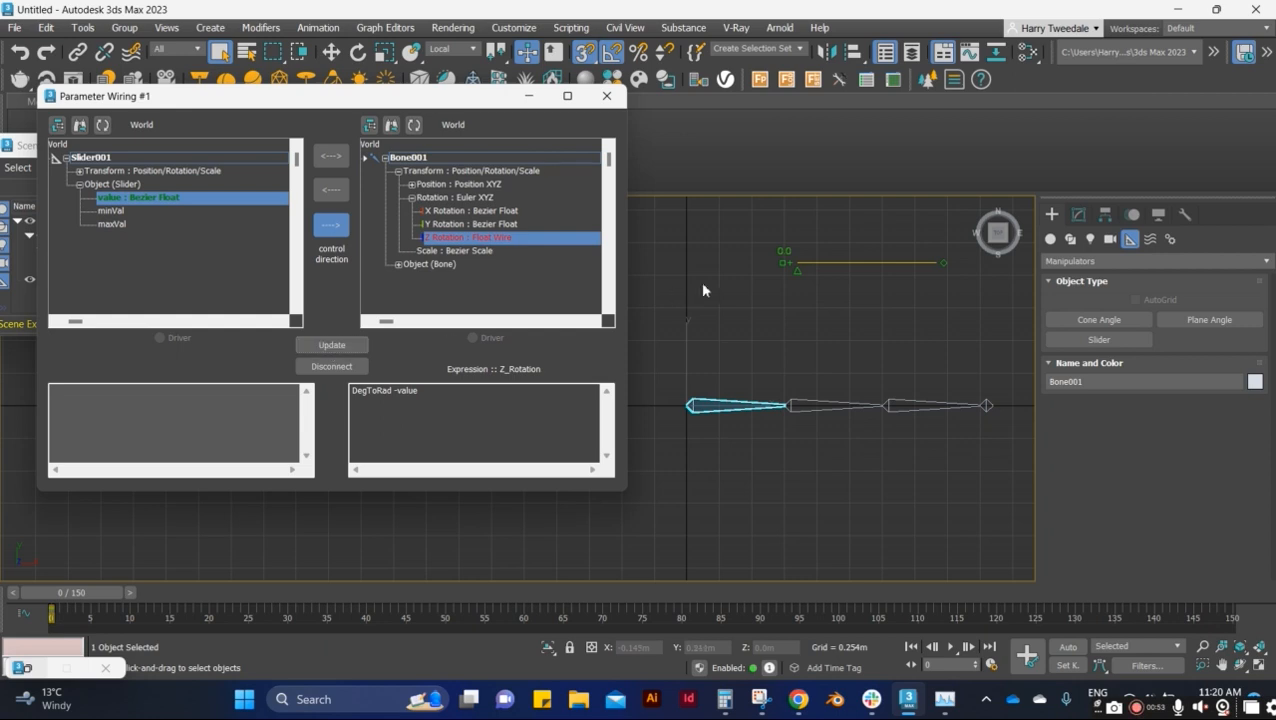
pyautogui.moveTo(793, 268); pyautogui.dragTo(690, 276)
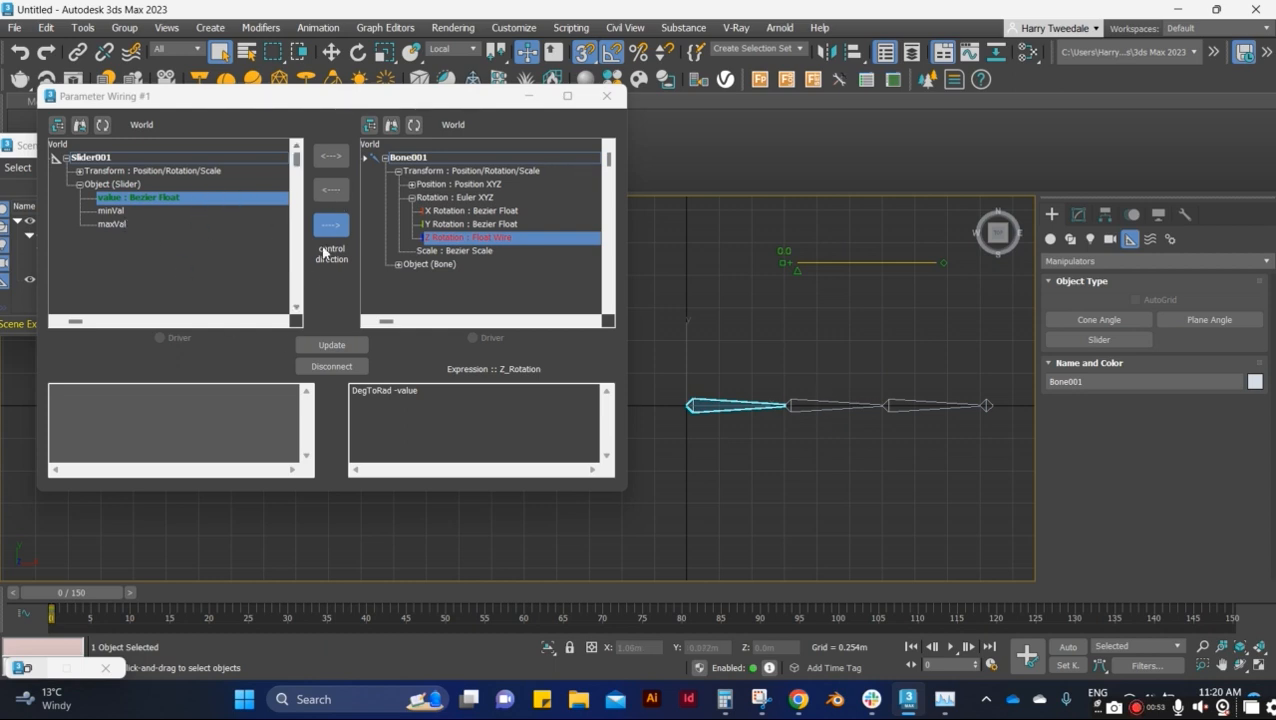
# - Load Bone002 into the second parameter tree and pick its Z Rotation as the parameter to wire
pyautogui.click(832, 406)
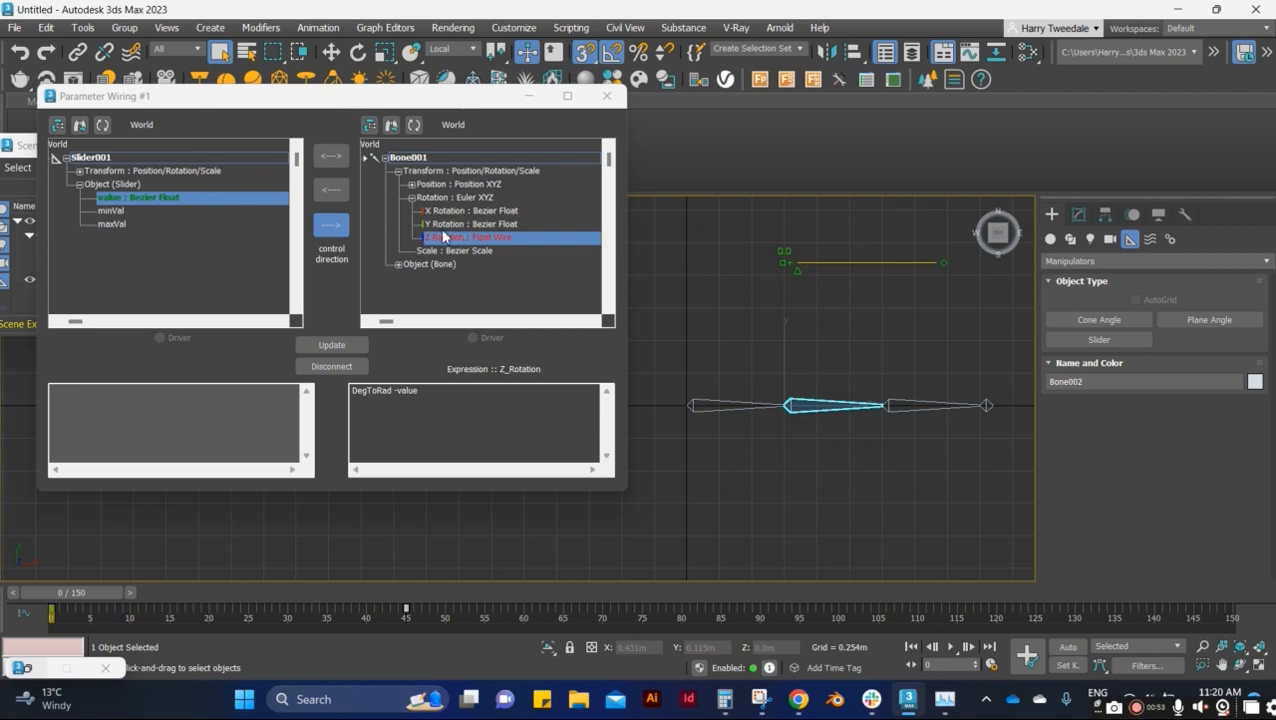
pyautogui.click(414, 127)
pyautogui.click(385, 158)
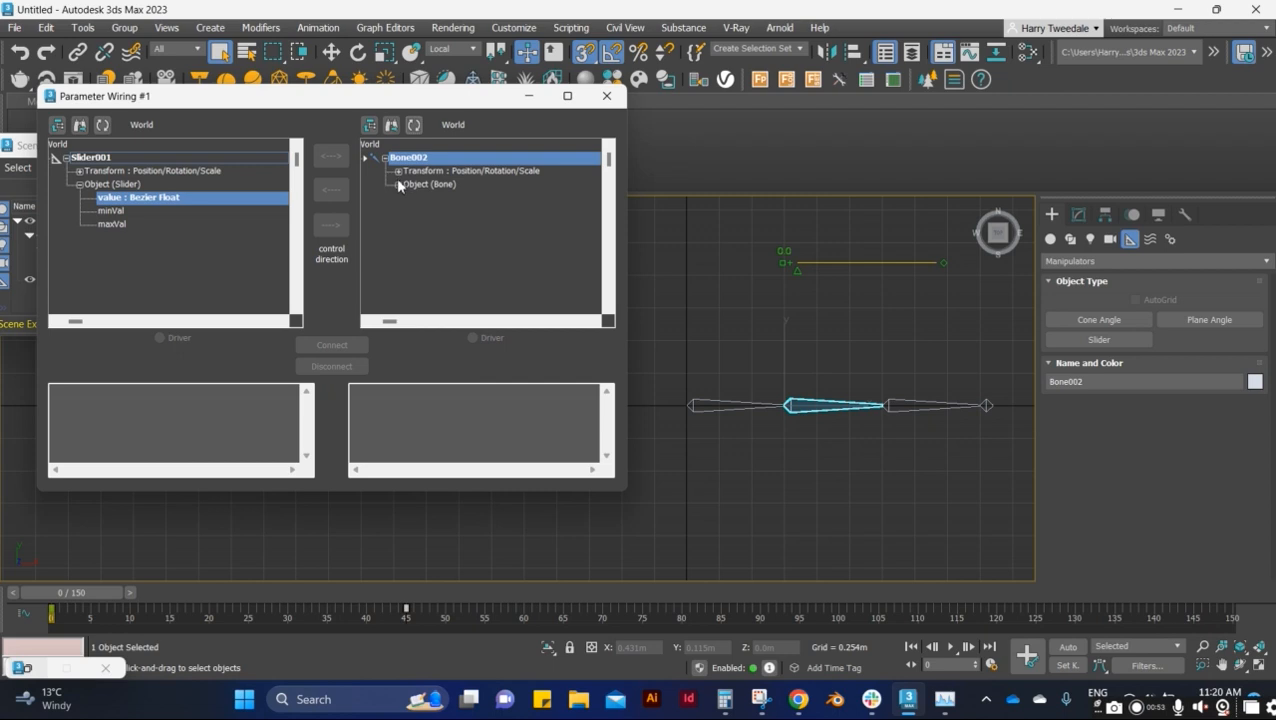
pyautogui.click(398, 171)
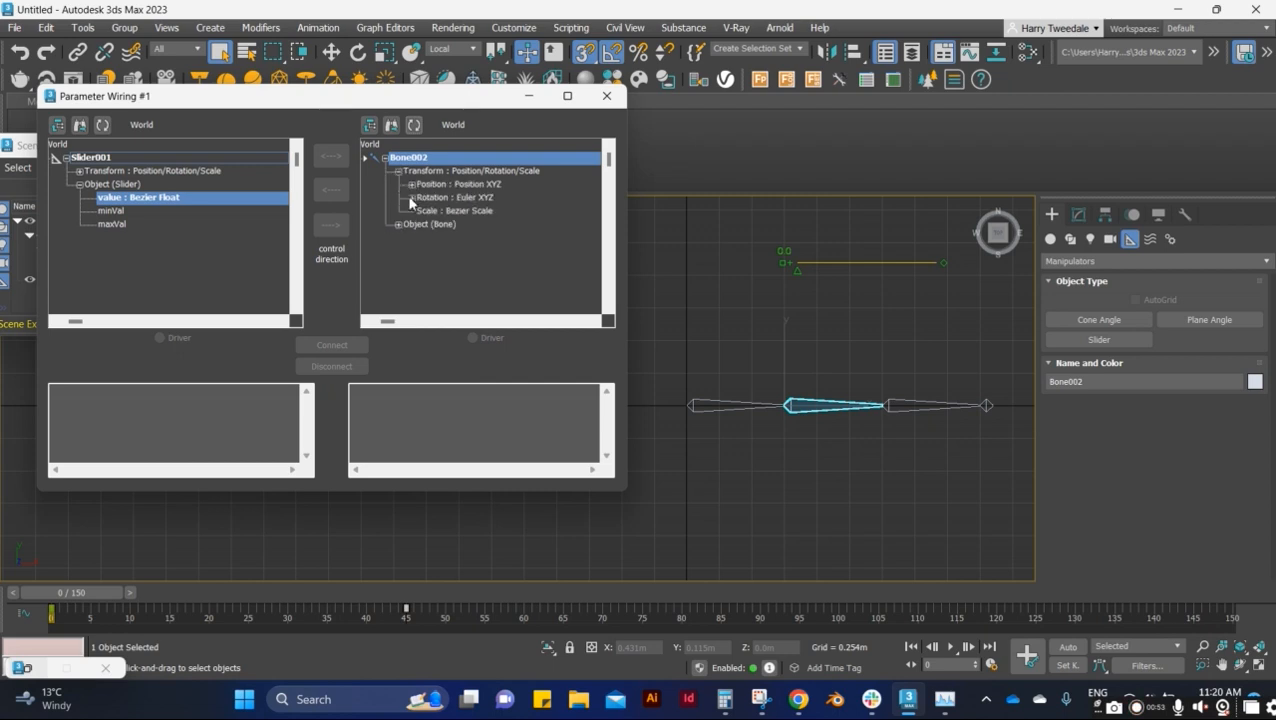
pyautogui.click(411, 198)
pyautogui.click(430, 238)
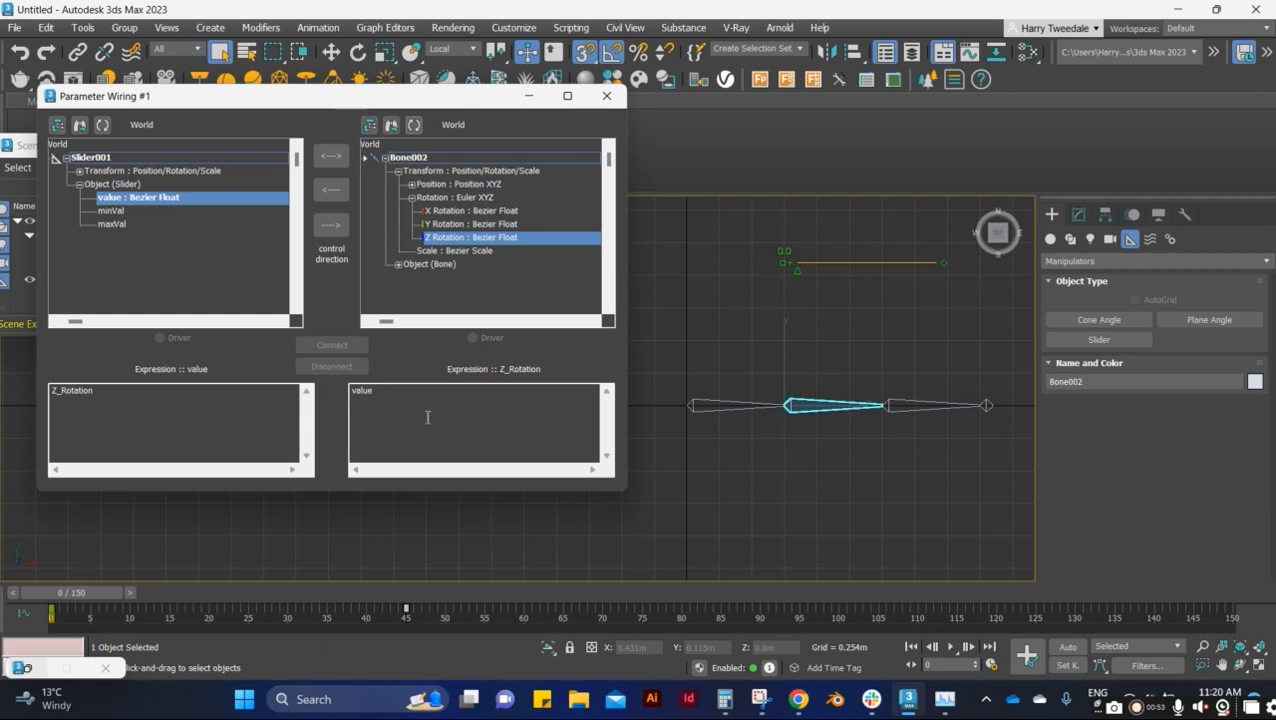
# - Wire the slider value one-way to Bone002's Z Rotation with the expression "DegToRad value" and test the slider
pyautogui.click(357, 393)
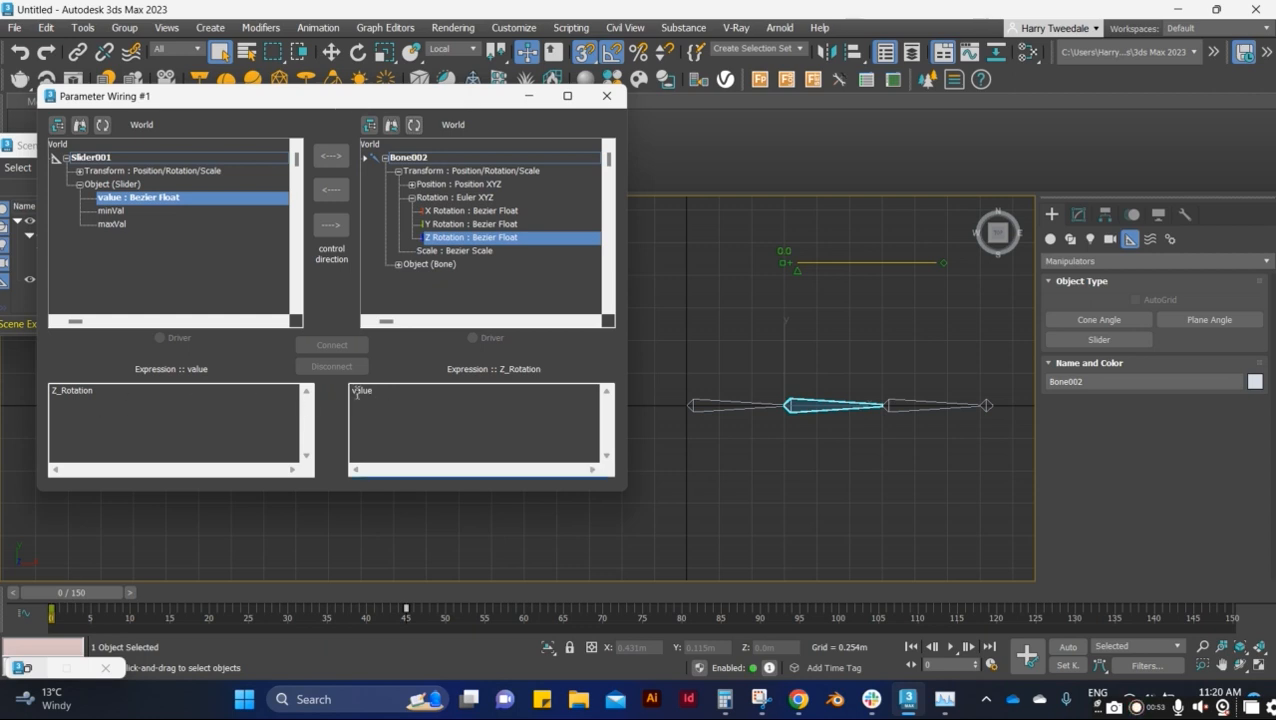
pyautogui.click(332, 225)
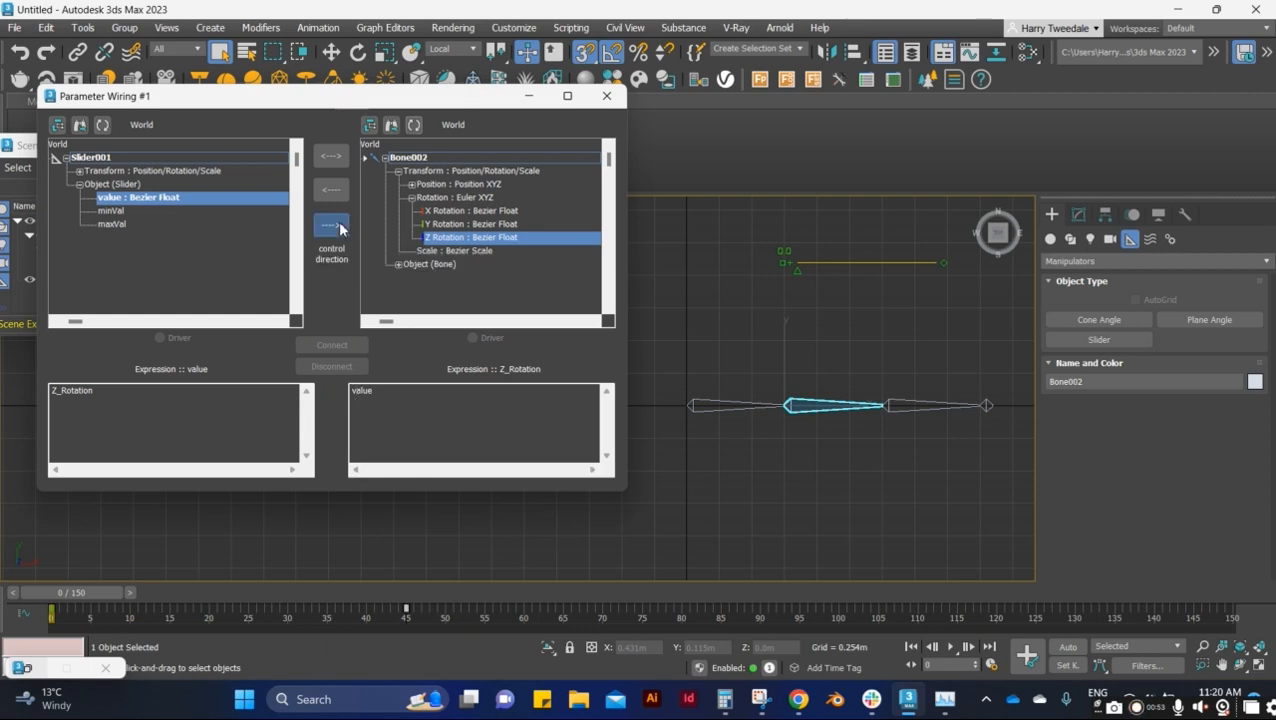
pyautogui.click(363, 392)
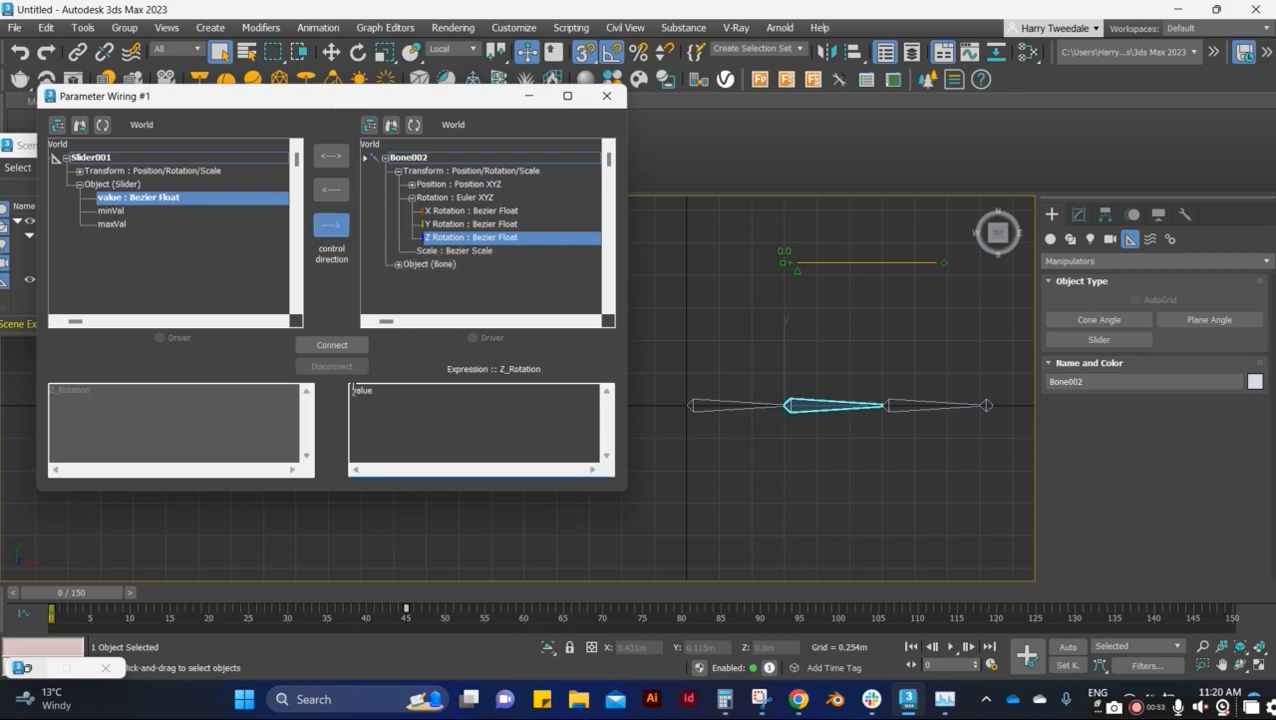
pyautogui.write('DegToRad')
pyautogui.click(352, 345)
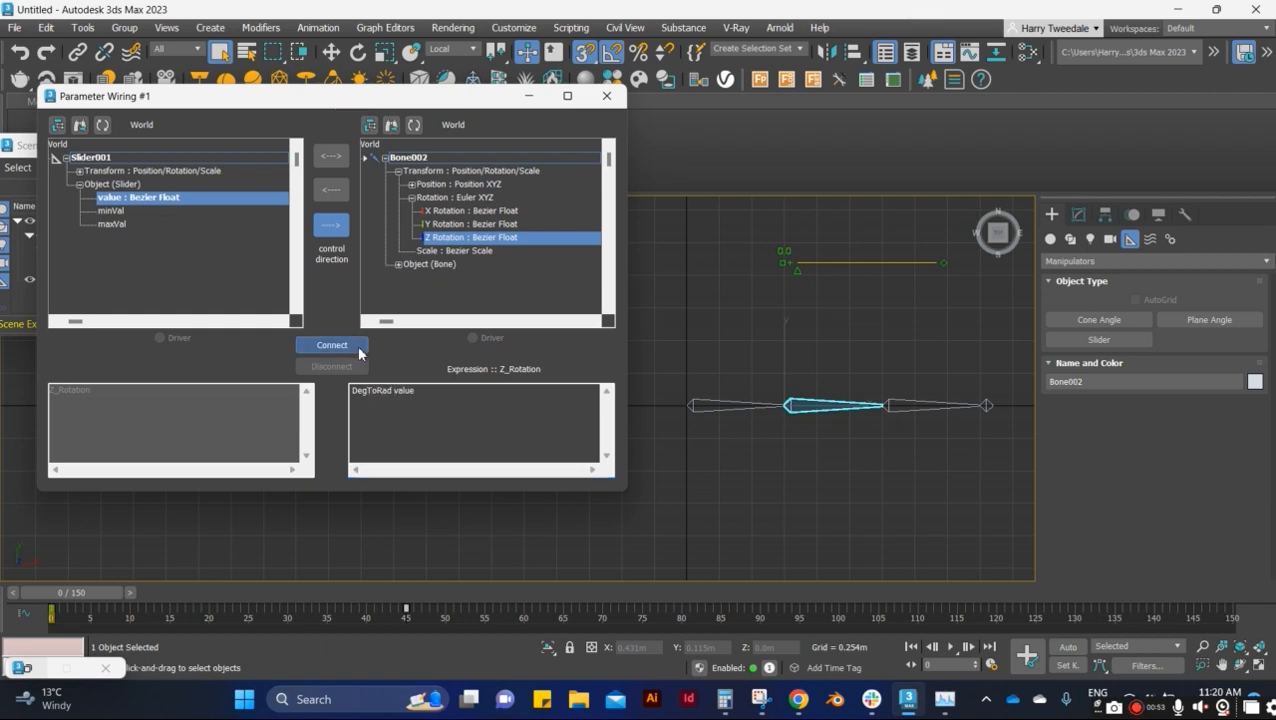
pyautogui.click(734, 403)
pyautogui.click(756, 300)
pyautogui.moveTo(798, 270); pyautogui.dragTo(770, 264)
# - Change Bone002's Z Rotation wiring expression to "DegToRad -value" and update the connection
pyautogui.click(395, 391)
pyautogui.write('-')
pyautogui.click(333, 344)
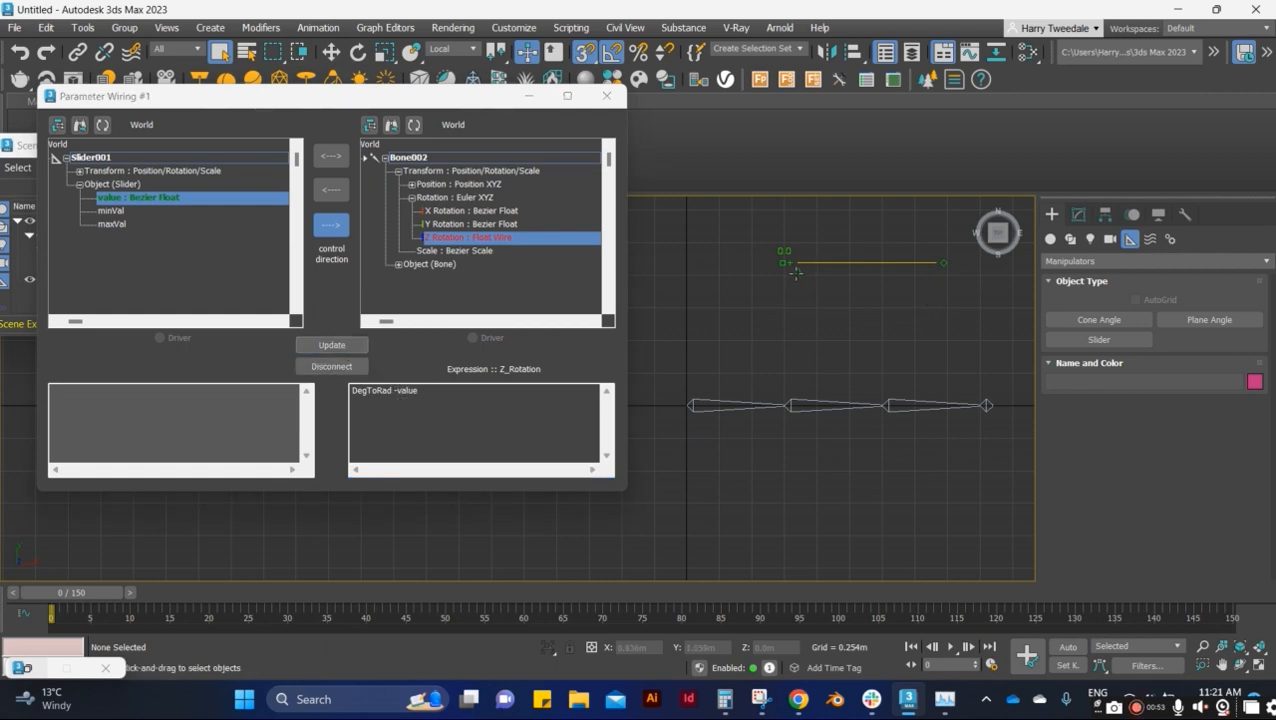